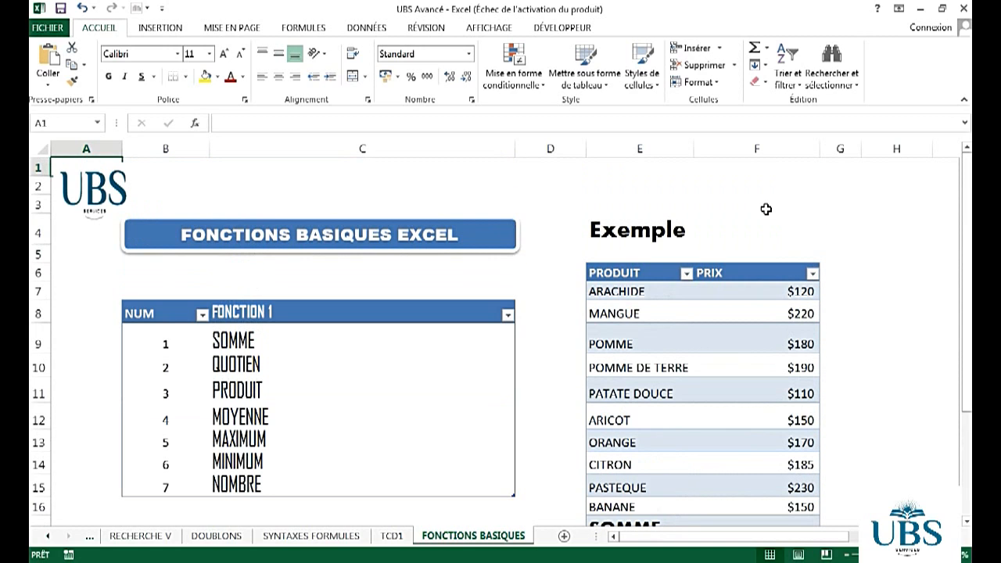
{"action": "left_click", "coordinate": [765, 207]}
{"action": "left_click", "coordinate": [640, 201]}
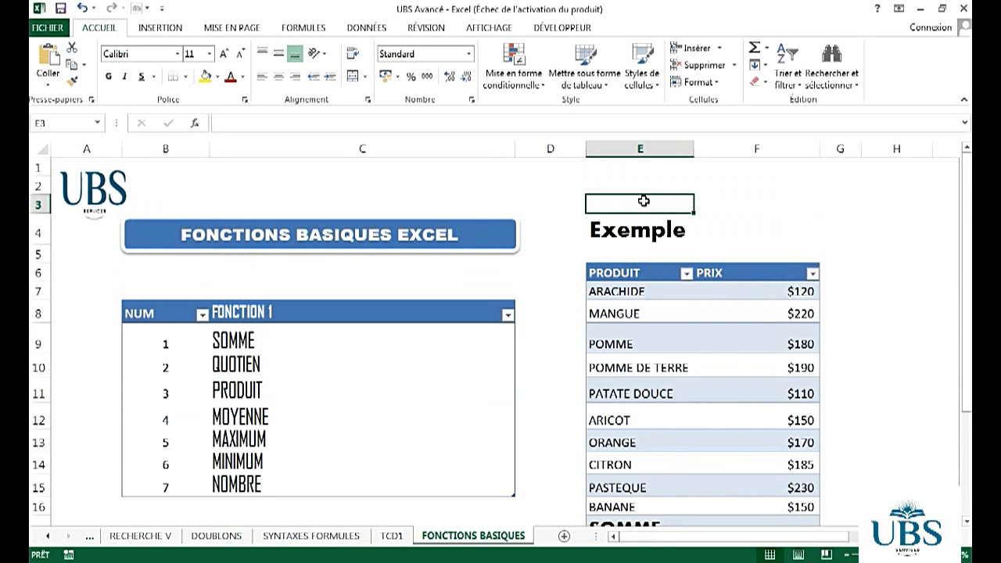
{"action": "left_click", "coordinate": [481, 190]}
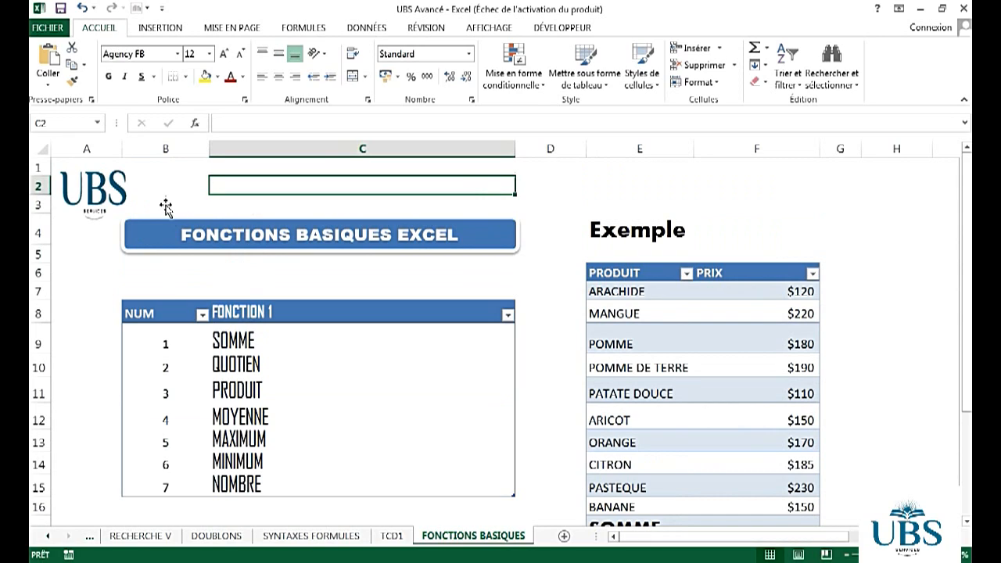
{"action": "left_click", "coordinate": [207, 199]}
{"action": "left_click", "coordinate": [191, 185]}
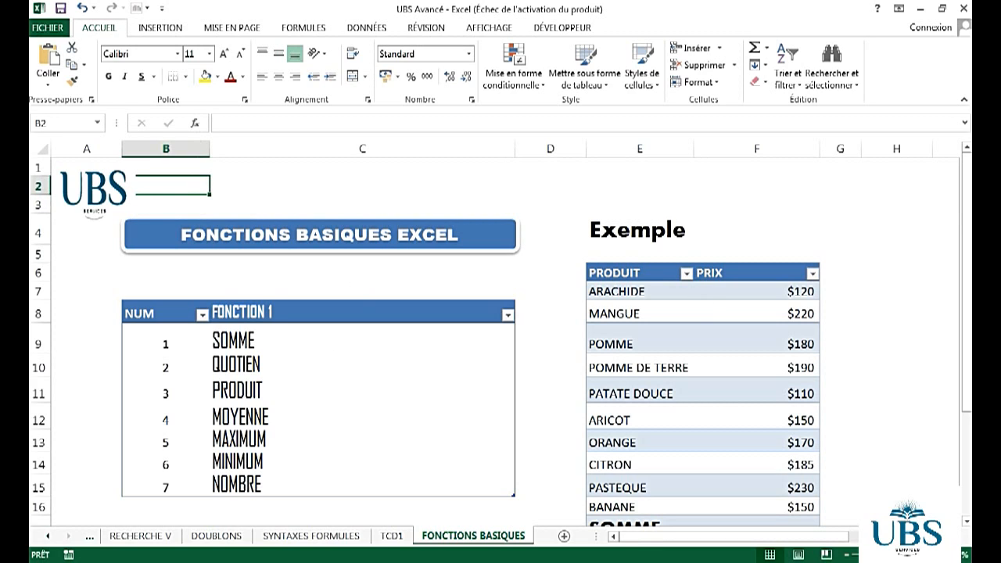
Go through the functions listed in the FONCTION 1 table one by one, from SOMME to NOMBRE.
{"action": "left_click_drag", "start_coordinate": [970, 253], "coordinate": [970, 340]}
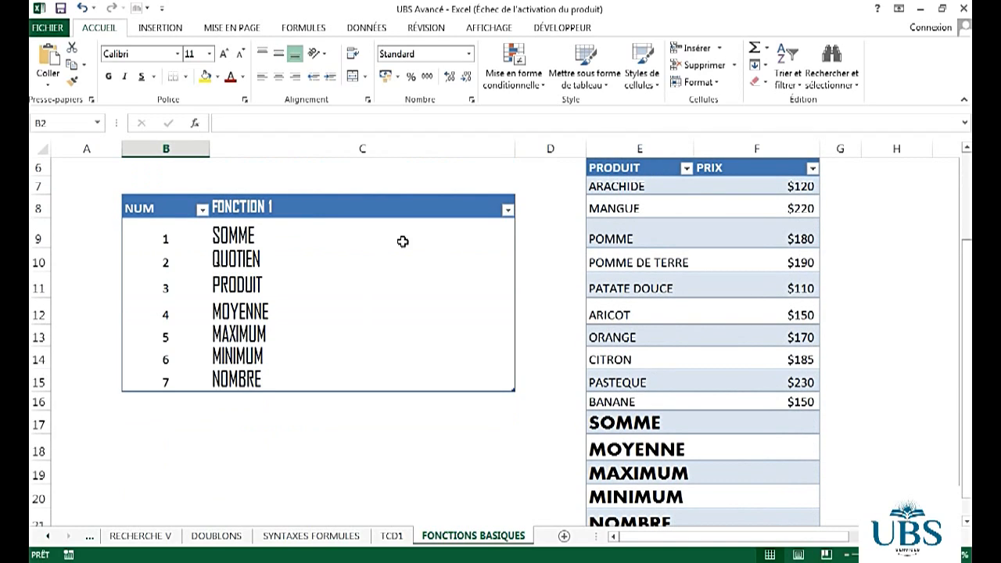
{"action": "left_click", "coordinate": [248, 237]}
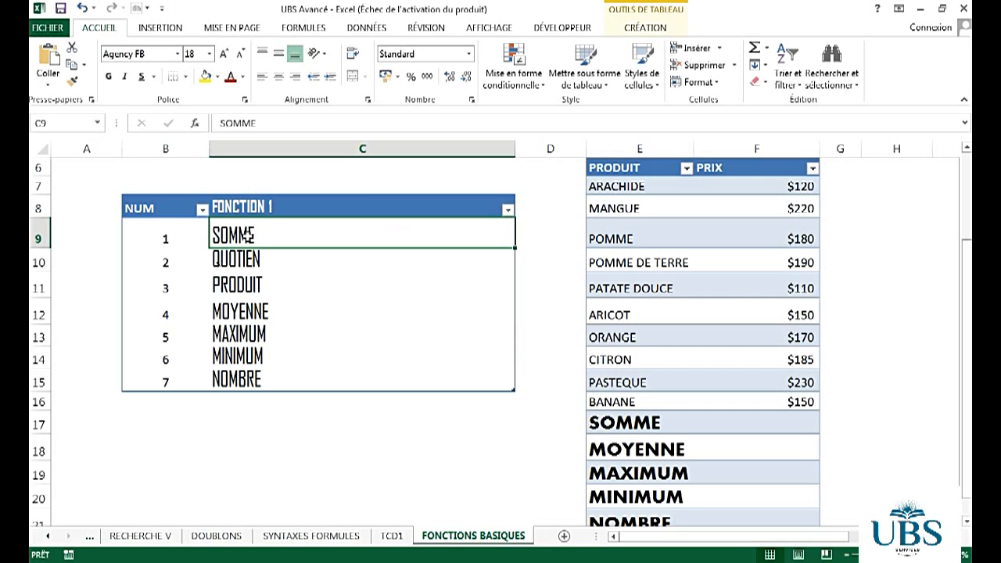
{"action": "left_click", "coordinate": [258, 260]}
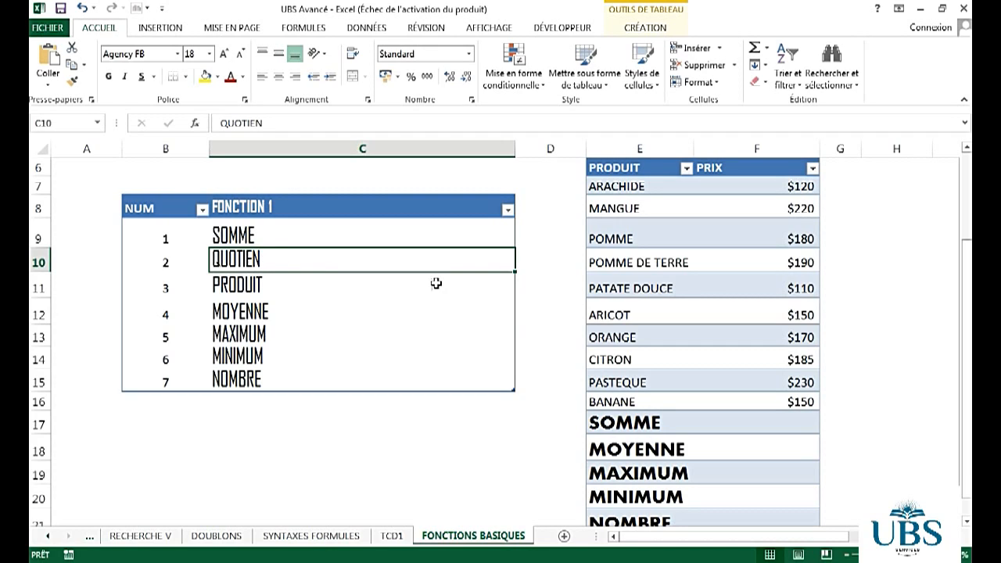
{"action": "left_click", "coordinate": [291, 284]}
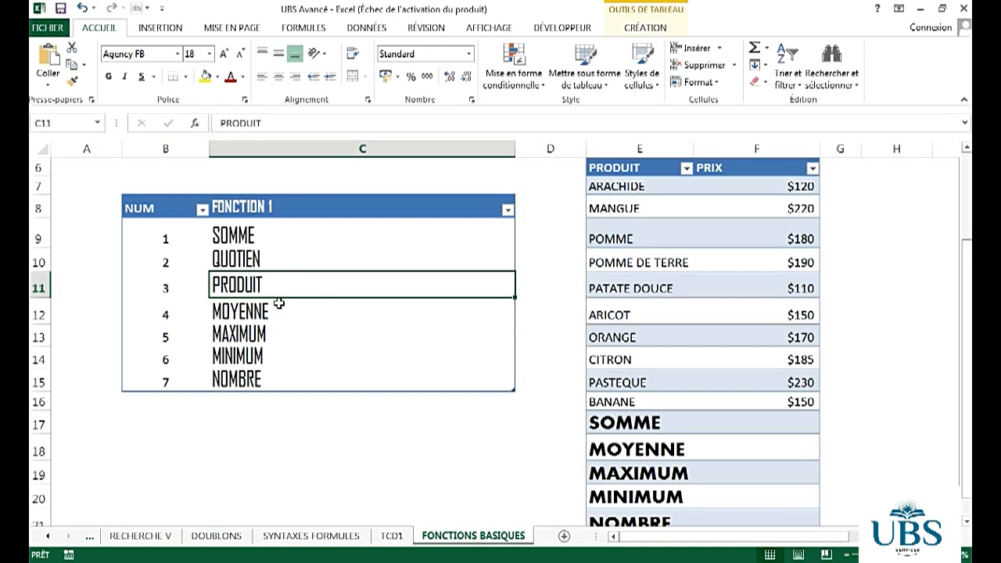
{"action": "left_click", "coordinate": [260, 310]}
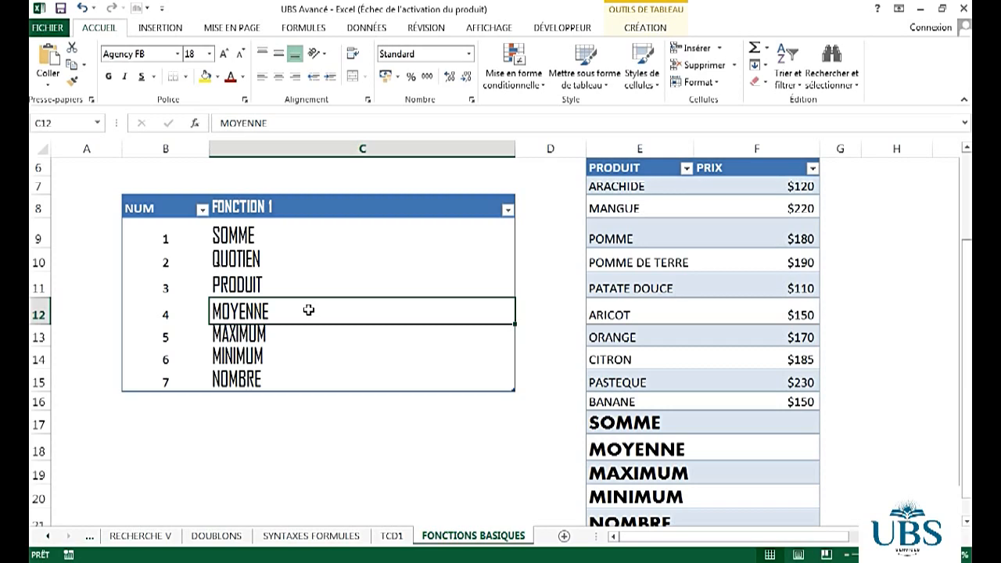
{"action": "left_click", "coordinate": [257, 334]}
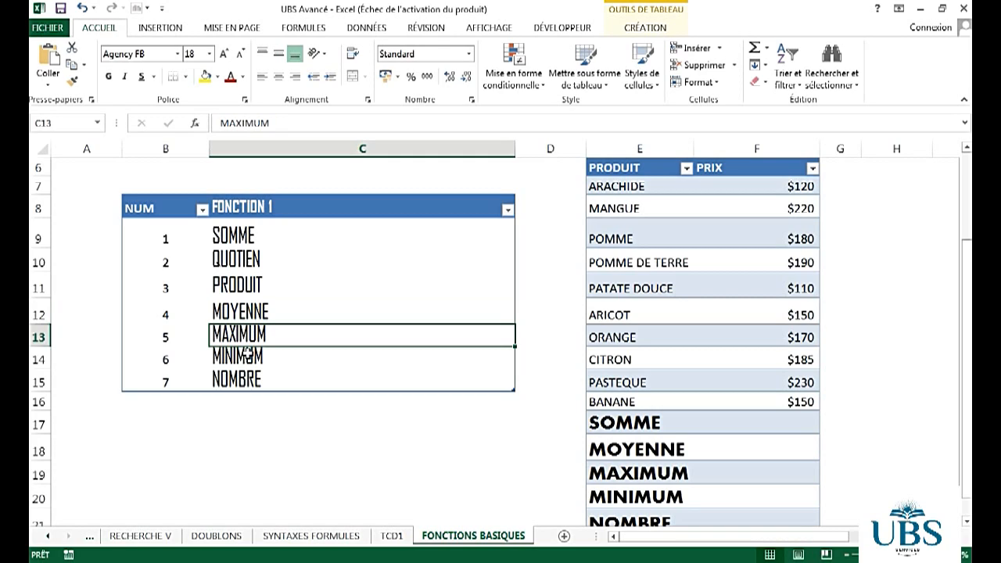
{"action": "left_click", "coordinate": [246, 354]}
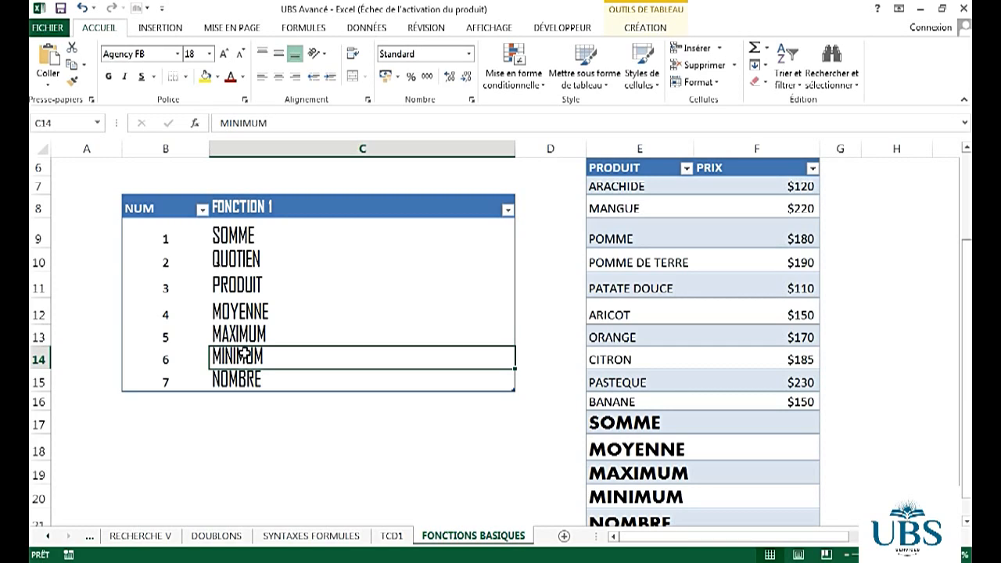
{"action": "left_click", "coordinate": [256, 379]}
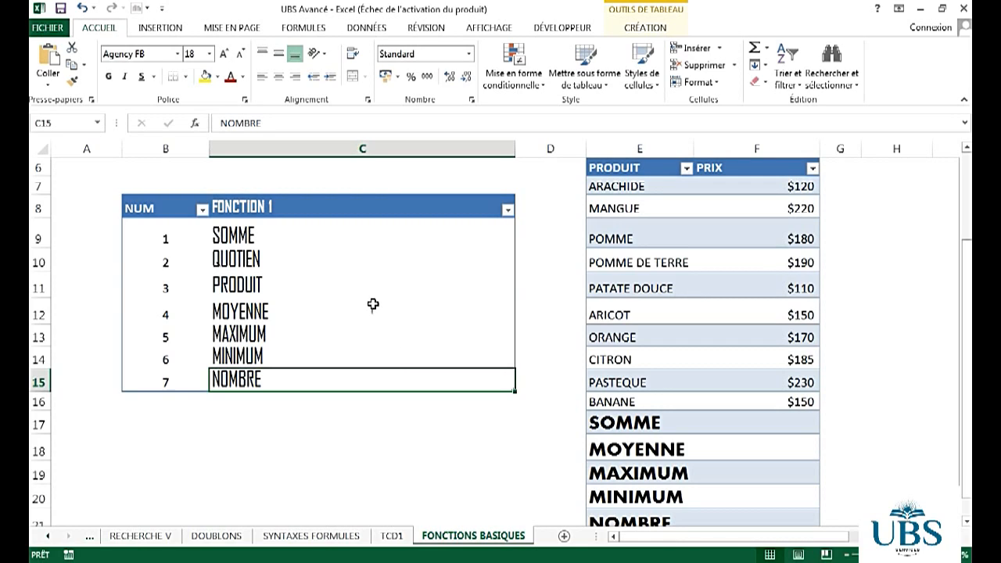
{"action": "left_click", "coordinate": [549, 311]}
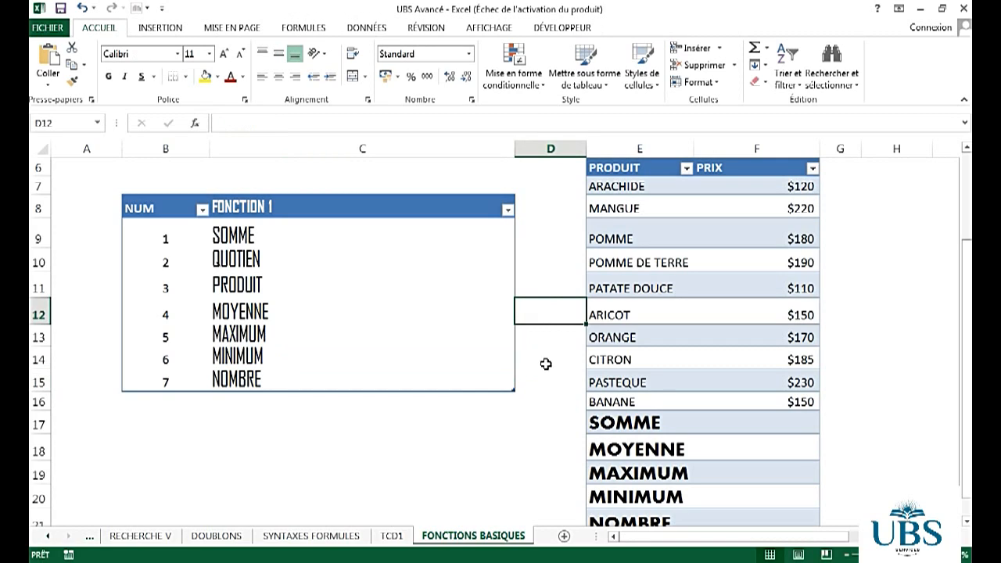
{"action": "mouse_move", "coordinate": [970, 317]}
{"action": "left_mouse_down"}
{"action": "mouse_move", "coordinate": [970, 305]}
{"action": "mouse_move", "coordinate": [970, 314]}
{"action": "left_mouse_up"}
{"action": "left_click", "coordinate": [165, 404]}
{"action": "left_click_drag", "start_coordinate": [969, 351], "coordinate": [969, 333]}
Try starting a formula in empty cell B18 with a plus sign and with an equals sign, and cancel the entry.
{"action": "left_click_drag", "start_coordinate": [969, 250], "coordinate": [969, 351]}
{"action": "left_click", "coordinate": [155, 438]}
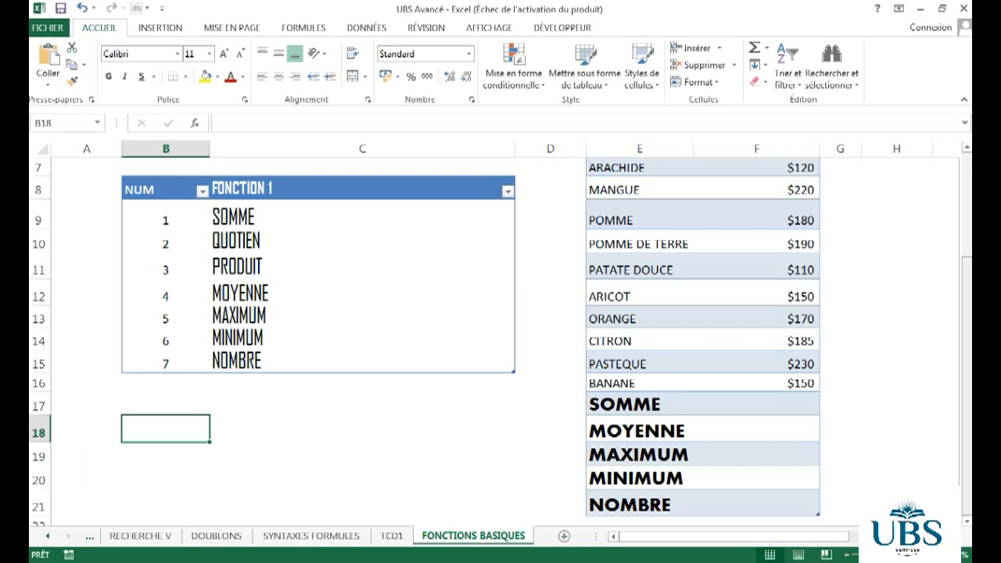
{"action": "key", "text": "F2"}
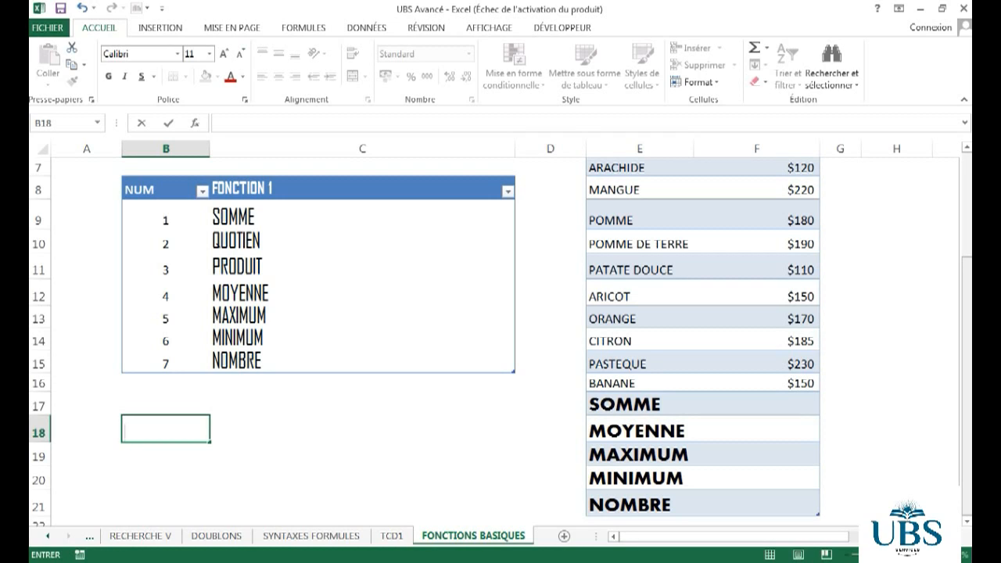
{"action": "type", "text": "+"}
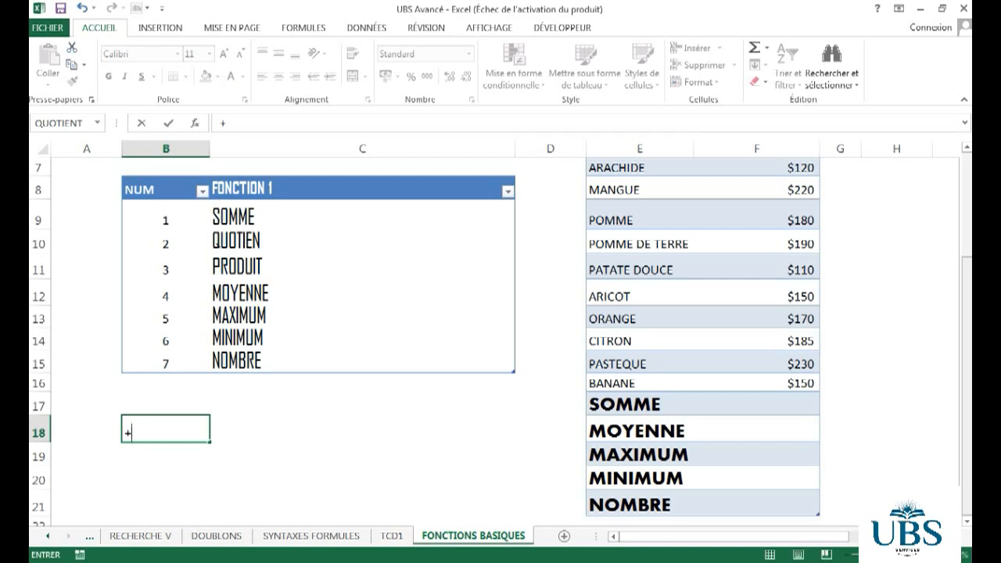
{"action": "key", "text": "BackSpace"}
{"action": "type", "text": "+"}
{"action": "key", "text": "BackSpace"}
{"action": "type", "text": "="}
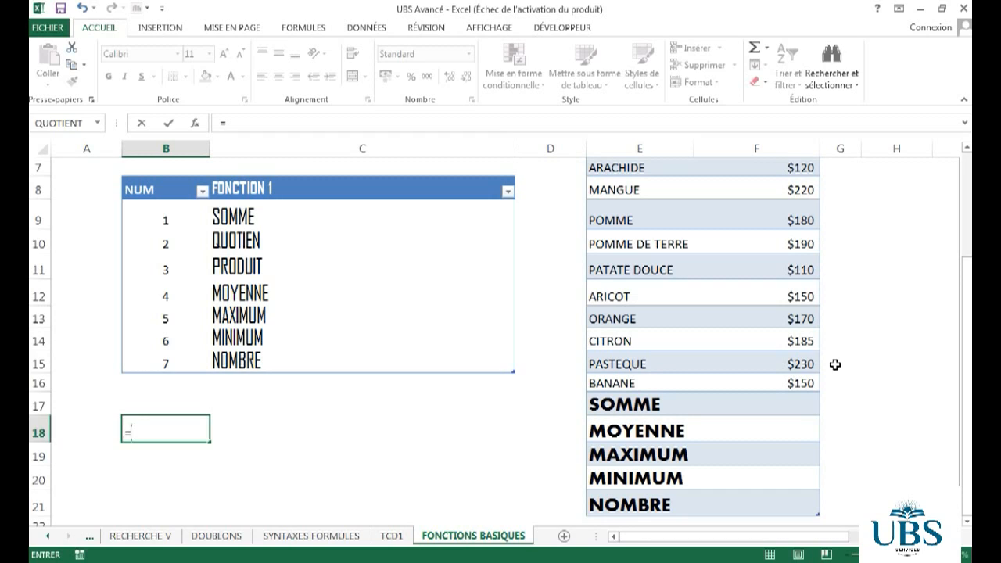
{"action": "key", "text": "Escape"}
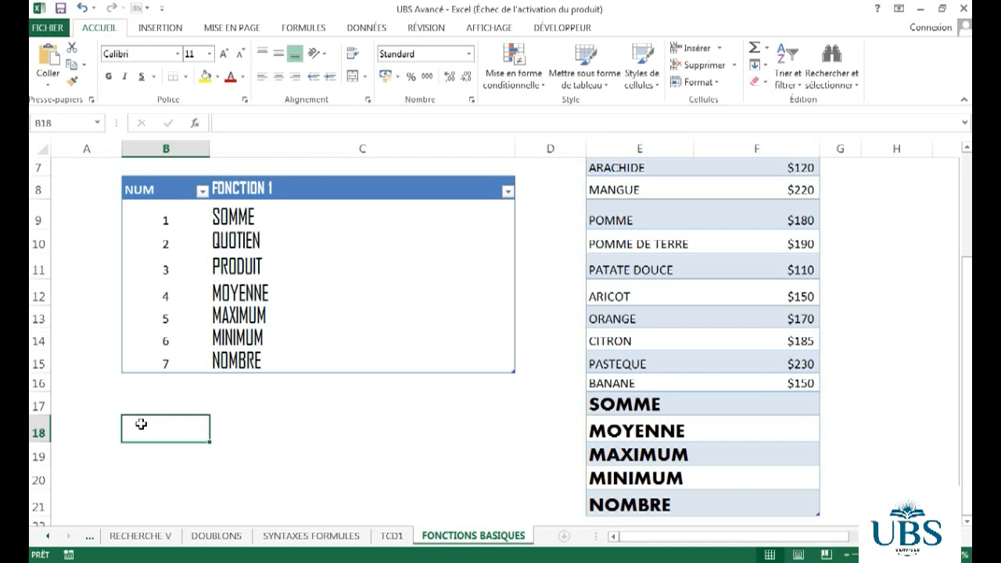
Enter "=pro" in cell B18 to bring up the matching function suggestions, and clear the entry.
{"action": "type", "text": "="}
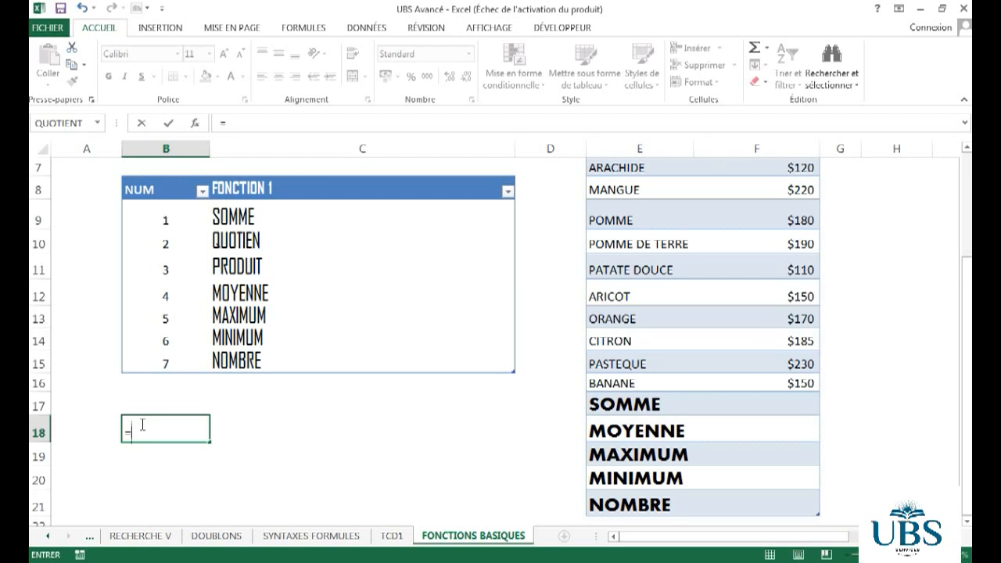
{"action": "type", "text": "p"}
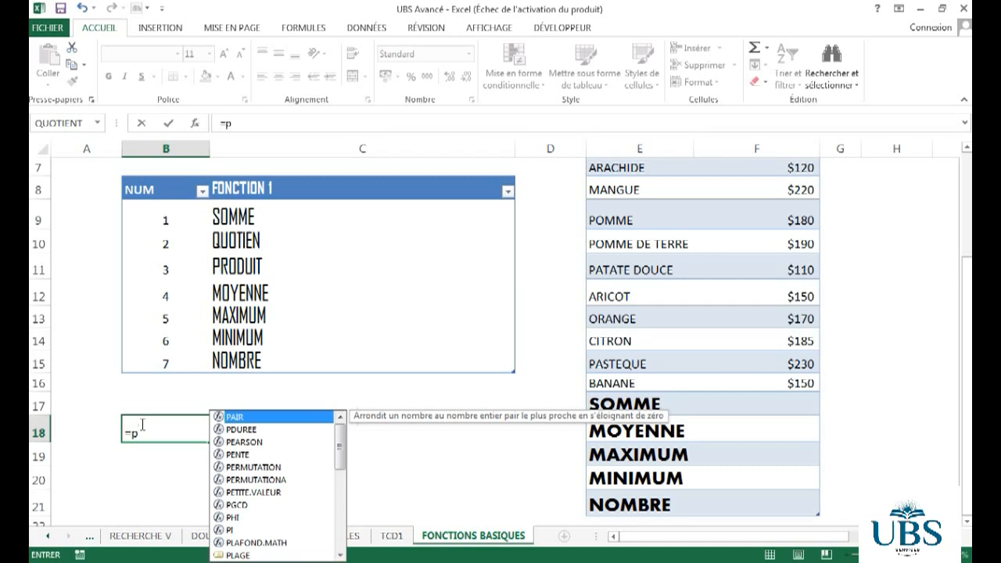
{"action": "type", "text": "r"}
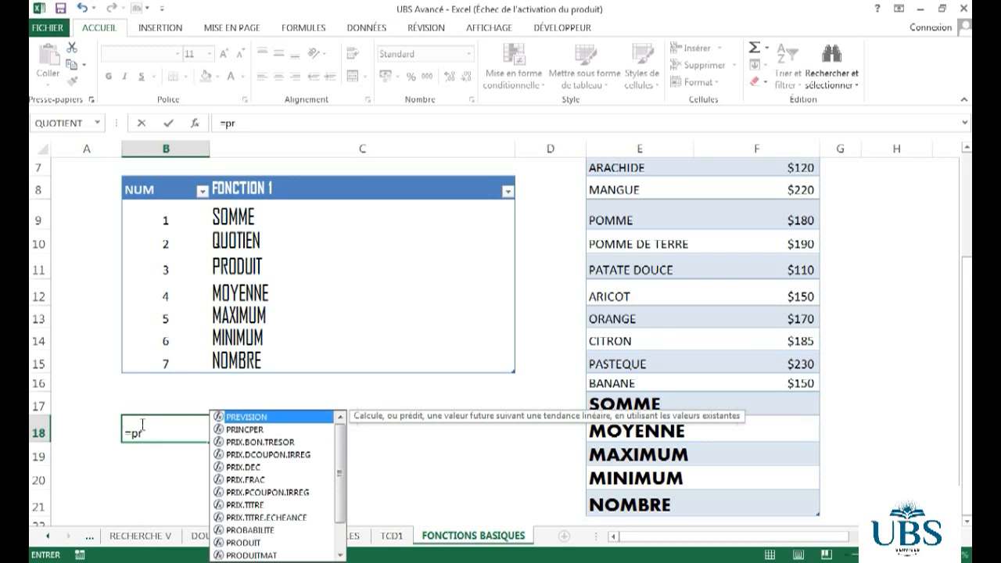
{"action": "type", "text": "o"}
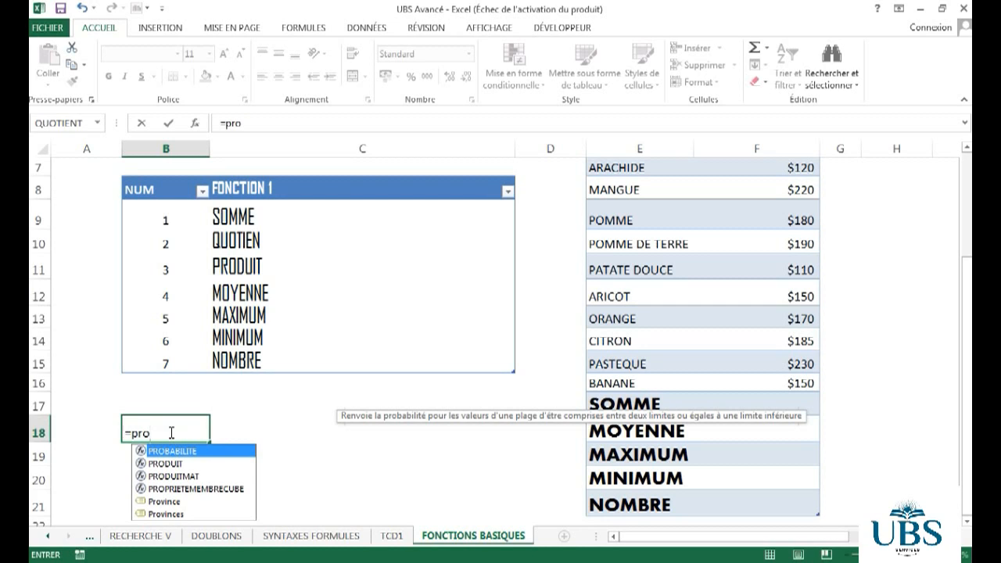
{"action": "key", "text": "BackSpace"}
{"action": "key", "text": "BackSpace"}
{"action": "key", "text": "BackSpace"}
{"action": "key", "text": "BackSpace"}
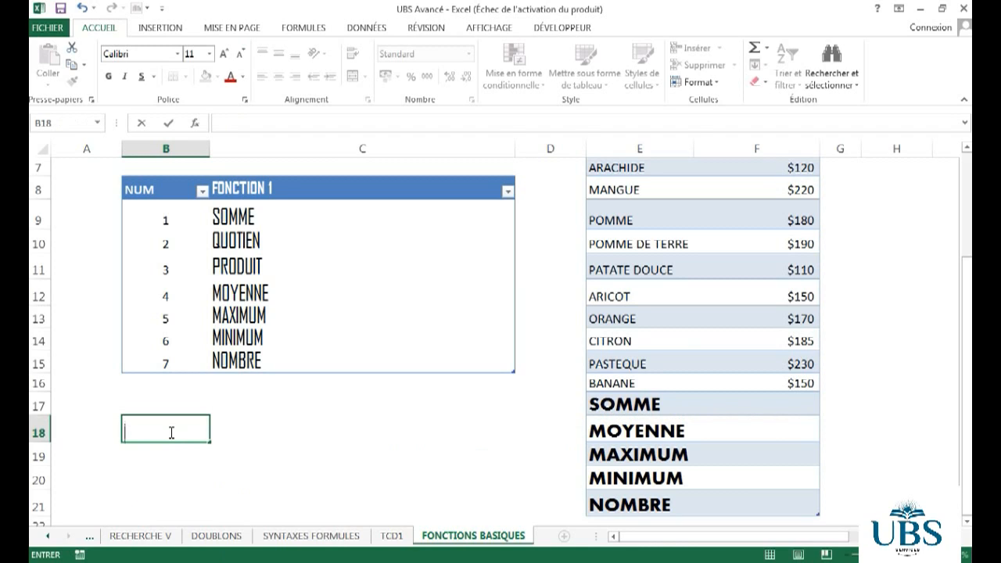
Try "pro" without an operator and "+pro" in cell B18, clearing each entry.
{"action": "type", "text": "pro"}
{"action": "key", "text": "BackSpace"}
{"action": "key", "text": "BackSpace"}
{"action": "key", "text": "BackSpace"}
{"action": "type", "text": "+"}
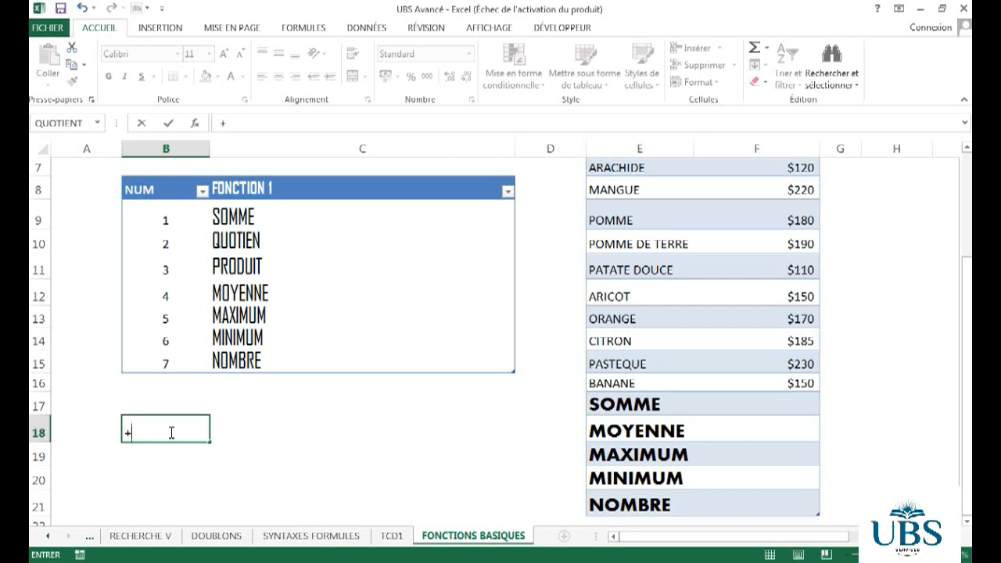
{"action": "type", "text": "pro"}
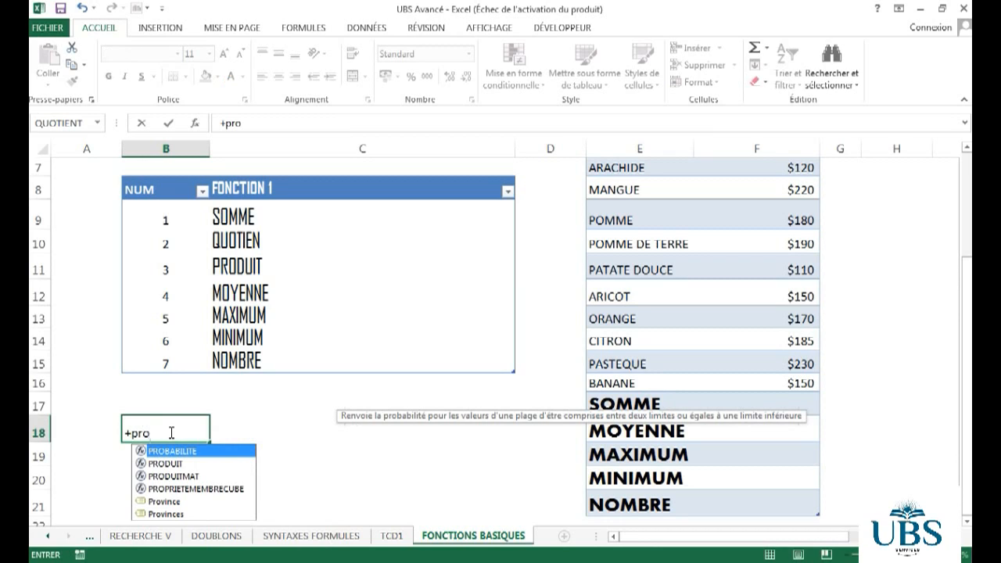
{"action": "key", "text": "BackSpace"}
{"action": "key", "text": "BackSpace"}
{"action": "key", "text": "BackSpace"}
{"action": "key", "text": "BackSpace"}
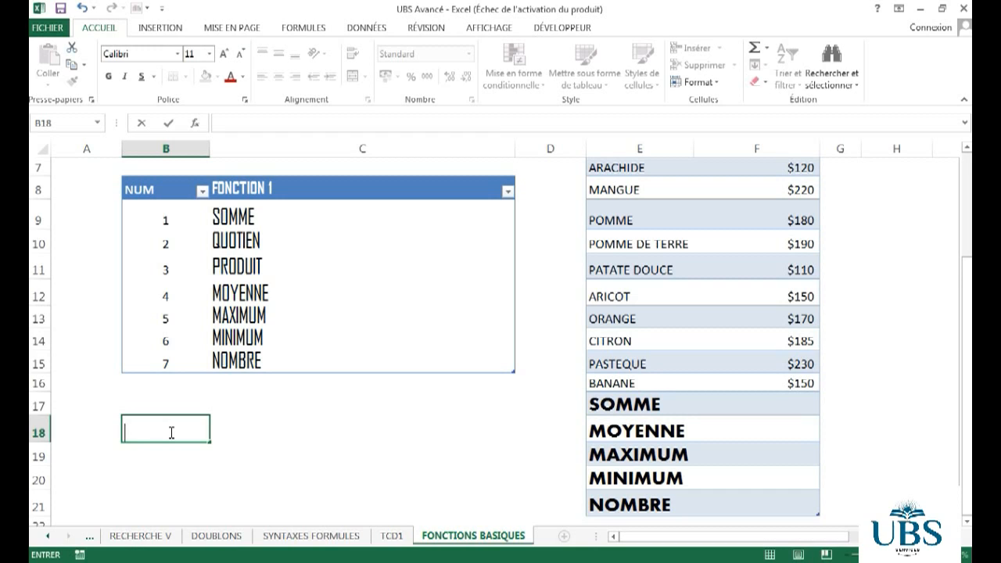
{"action": "left_click", "coordinate": [167, 444]}
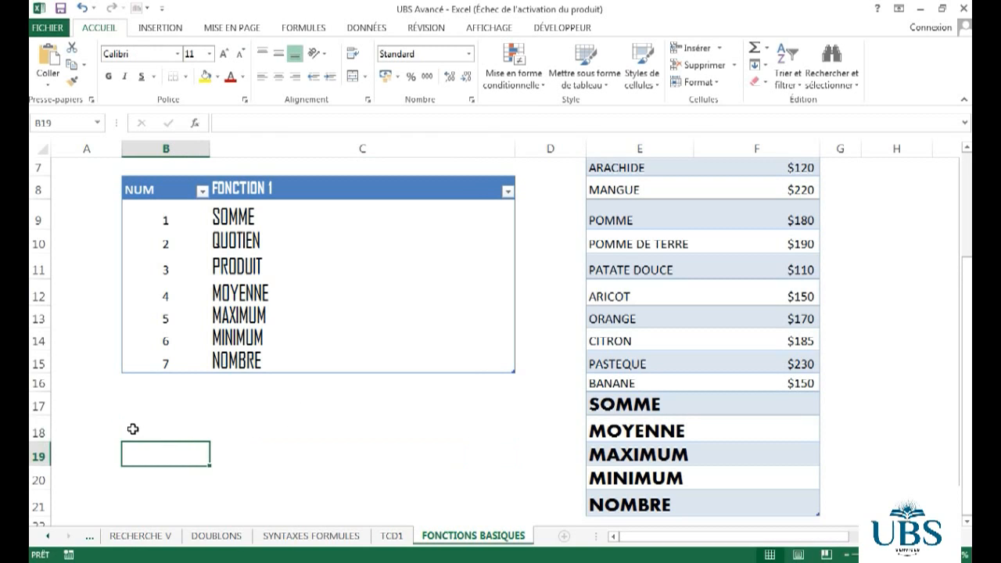
Start a formula in cell B18 with "=produit" and insert the suggested PRODUIT function.
{"action": "left_click", "coordinate": [133, 426]}
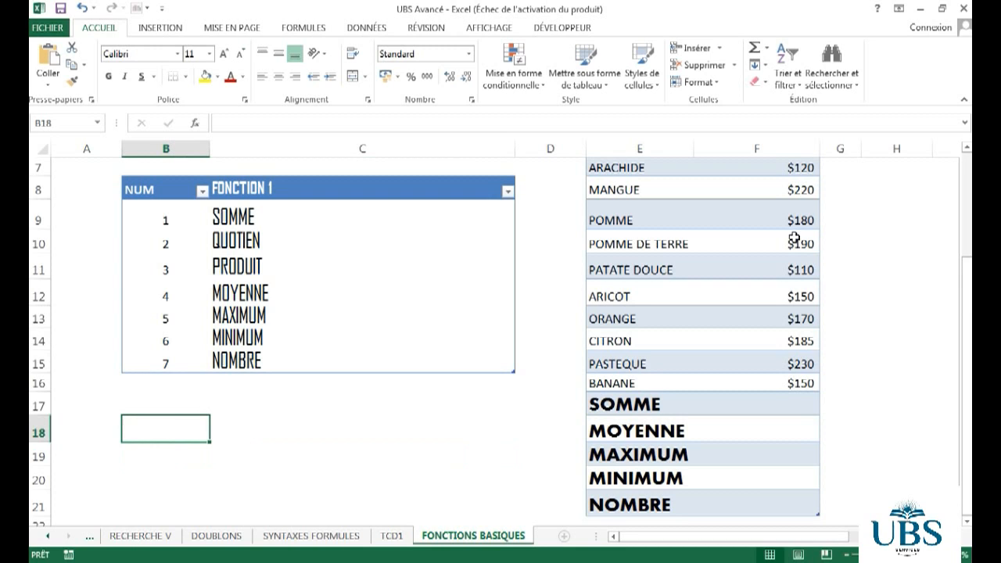
{"action": "mouse_move", "coordinate": [968, 311]}
{"action": "left_mouse_down"}
{"action": "mouse_move", "coordinate": [969, 182]}
{"action": "mouse_move", "coordinate": [971, 306]}
{"action": "left_mouse_up"}
{"action": "type", "text": "="}
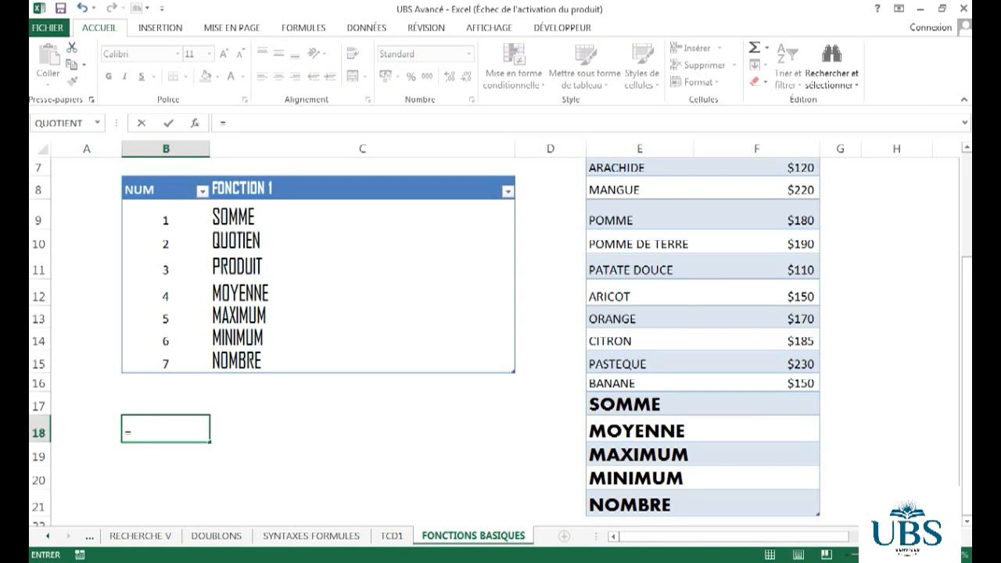
{"action": "type", "text": "pr"}
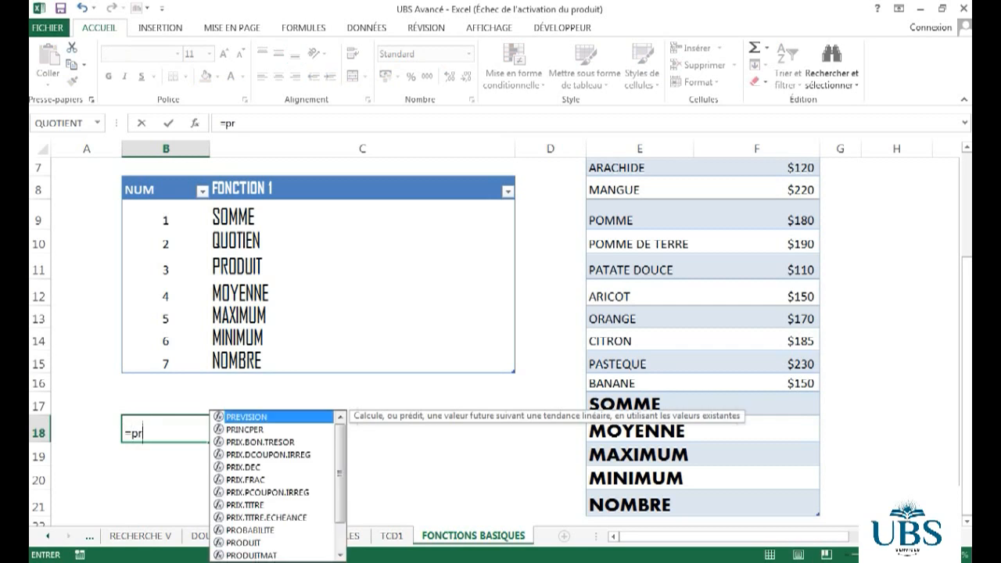
{"action": "type", "text": "oduit"}
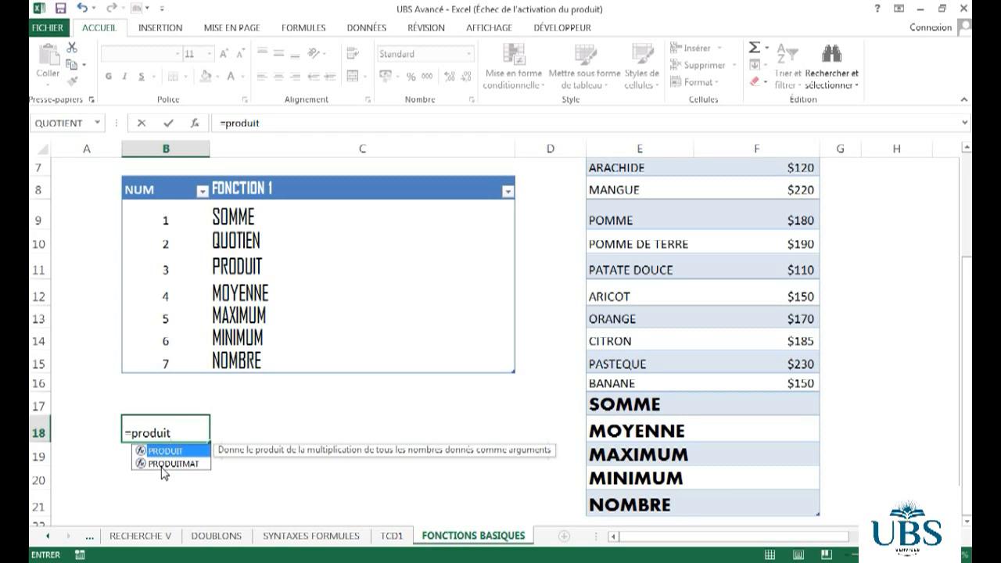
{"action": "key", "text": "Down"}
{"action": "key", "text": "Up"}
{"action": "key", "text": "Down"}
{"action": "key", "text": "Up"}
{"action": "key", "text": "Down"}
{"action": "key", "text": "Up"}
{"action": "double_click", "coordinate": [166, 452]}
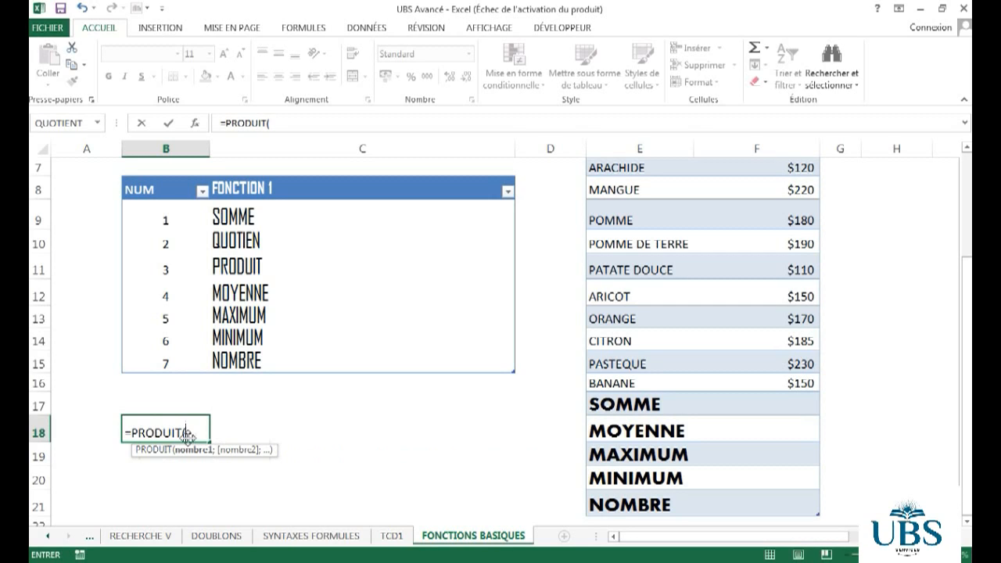
Clear the formula from cell B18 and enter "produit" without an equals sign.
{"action": "key", "text": "BackSpace"}
{"action": "key", "text": "BackSpace"}
{"action": "key", "text": "BackSpace"}
{"action": "key", "text": "BackSpace"}
{"action": "key", "text": "BackSpace"}
{"action": "key", "text": "BackSpace"}
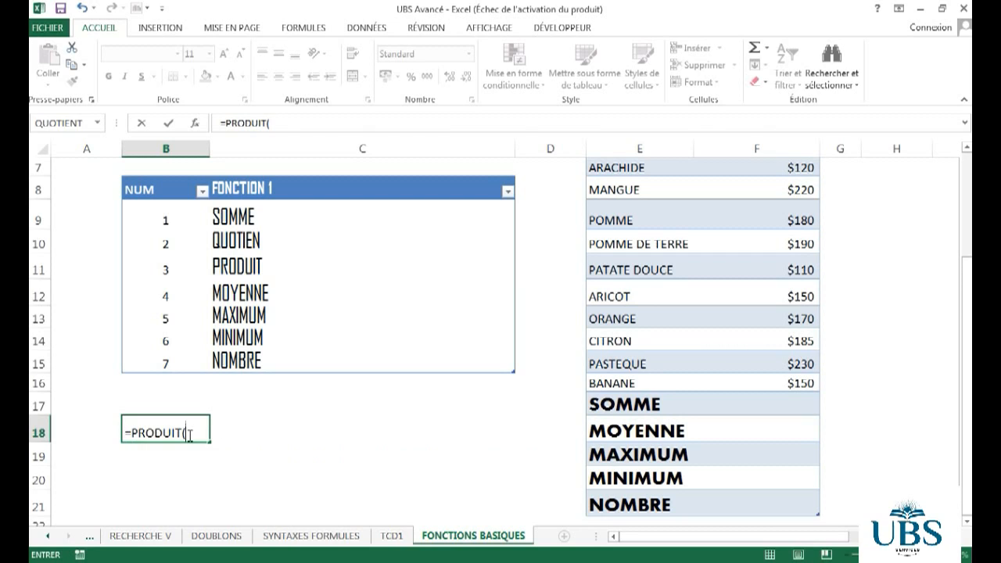
{"action": "key", "text": "BackSpace"}
{"action": "key", "text": "BackSpace"}
{"action": "key", "text": "BackSpace"}
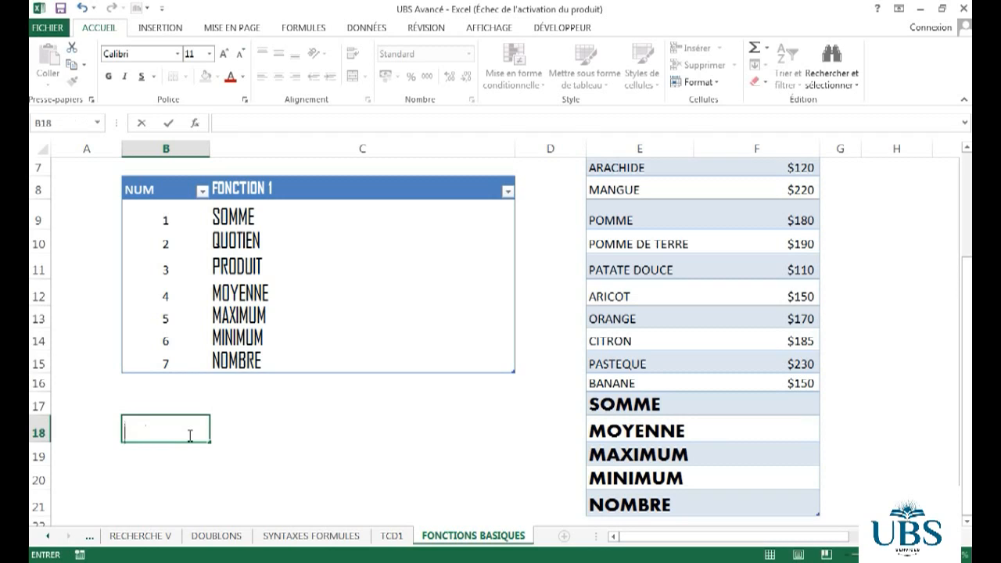
{"action": "type", "text": "produit"}
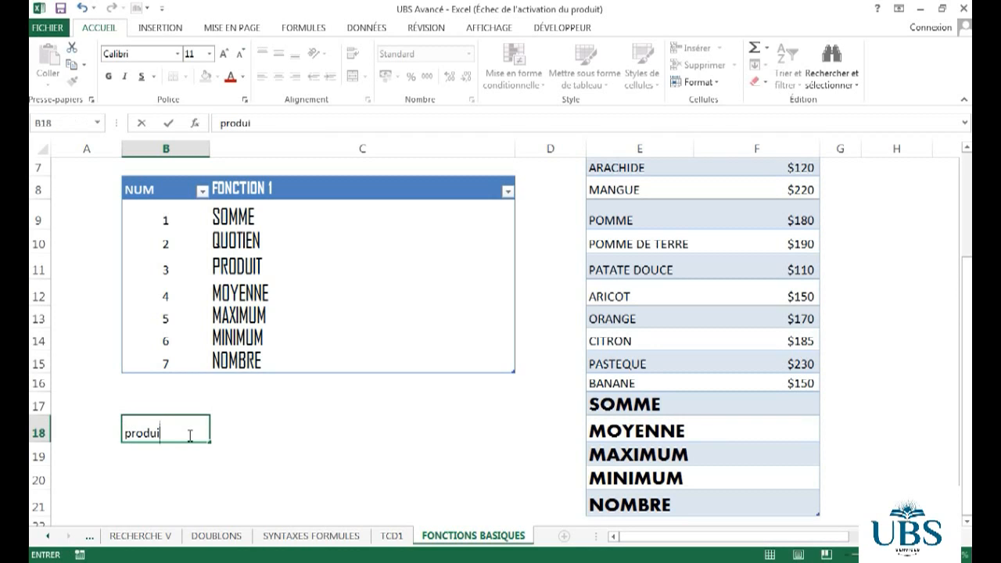
Clear the text in cell B18 and start a PRODUIT formula there with "=produit(".
{"action": "key", "text": "BackSpace"}
{"action": "key", "text": "BackSpace"}
{"action": "key", "text": "BackSpace"}
{"action": "key", "text": "BackSpace"}
{"action": "key", "text": "BackSpace"}
{"action": "key", "text": "BackSpace"}
{"action": "key", "text": "BackSpace"}
{"action": "type", "text": "=produit"}
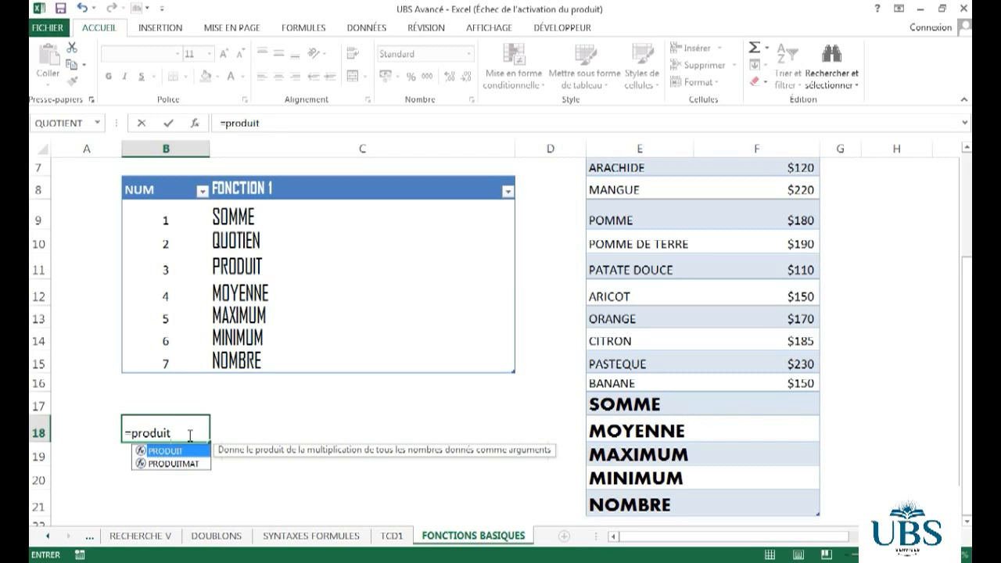
{"action": "type", "text": "("}
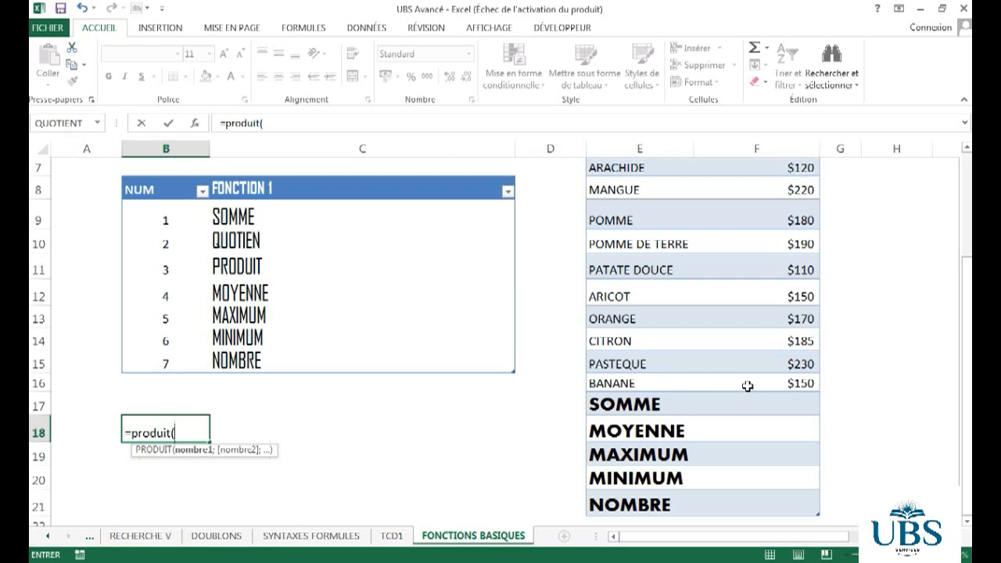
Add the prices of CITRON, PASTEQUE and BANANE (F14;F15;F16) as separate arguments of the PRODUIT formula.
{"action": "left_click", "coordinate": [806, 343]}
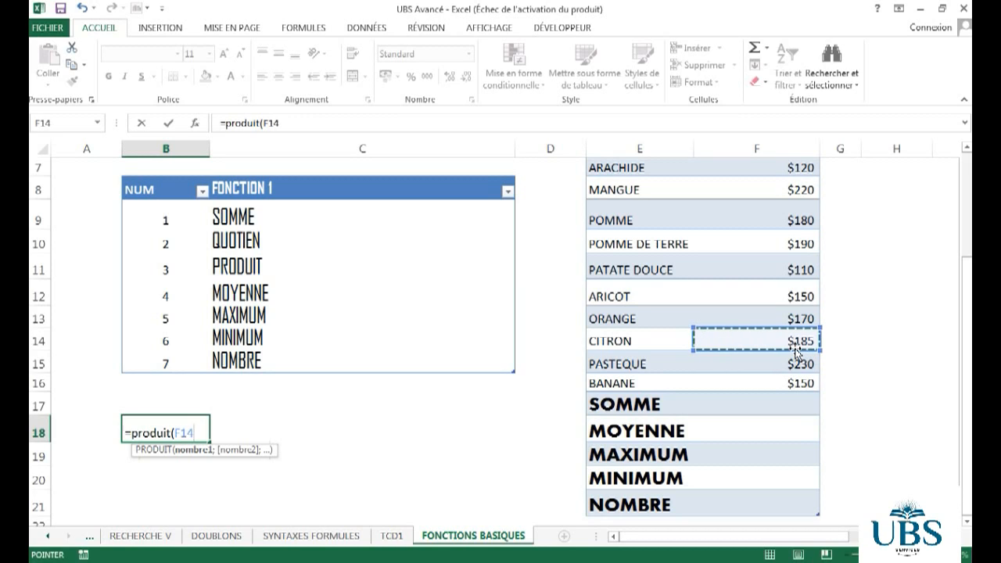
{"action": "type", "text": ";"}
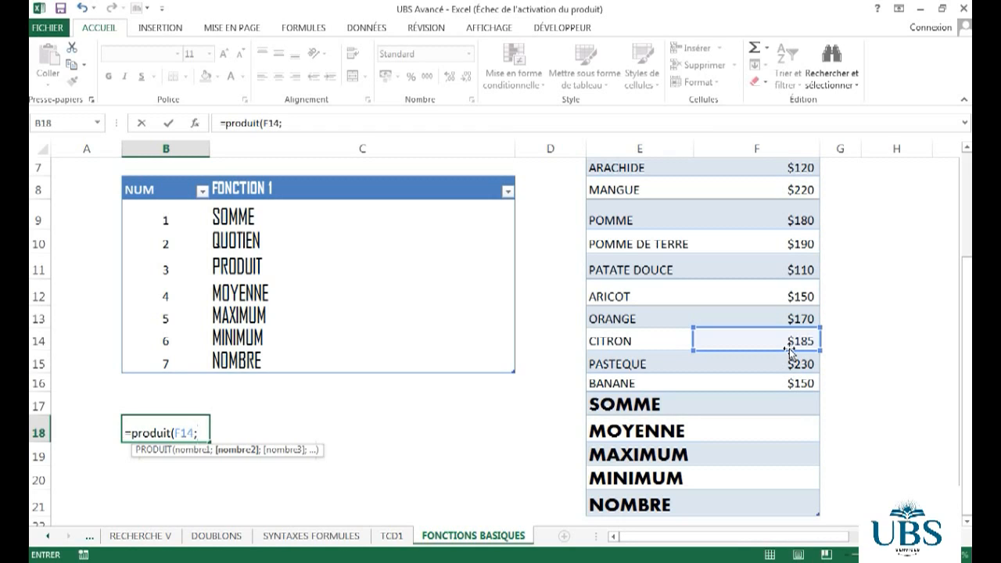
{"action": "key", "text": "BackSpace"}
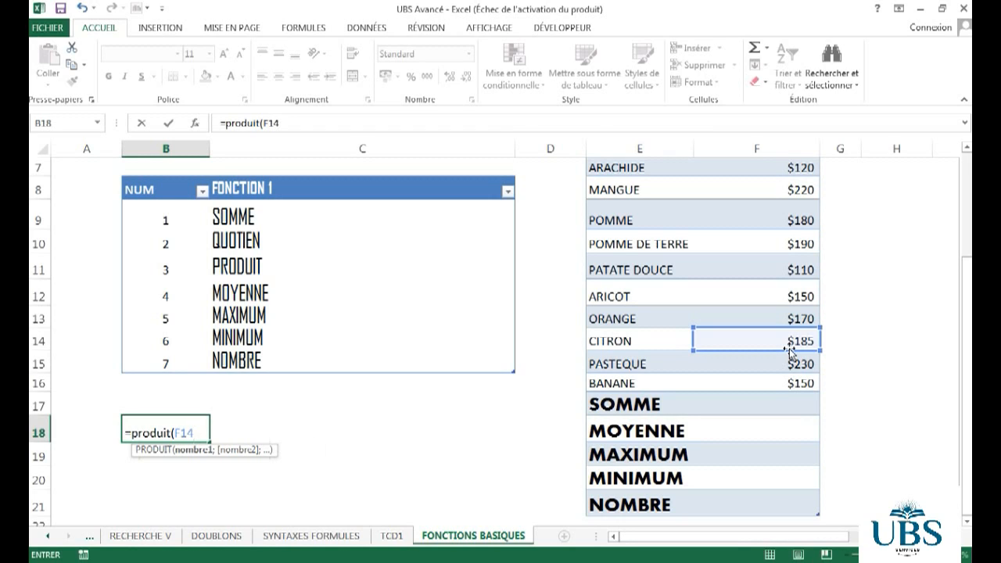
{"action": "type", "text": ";"}
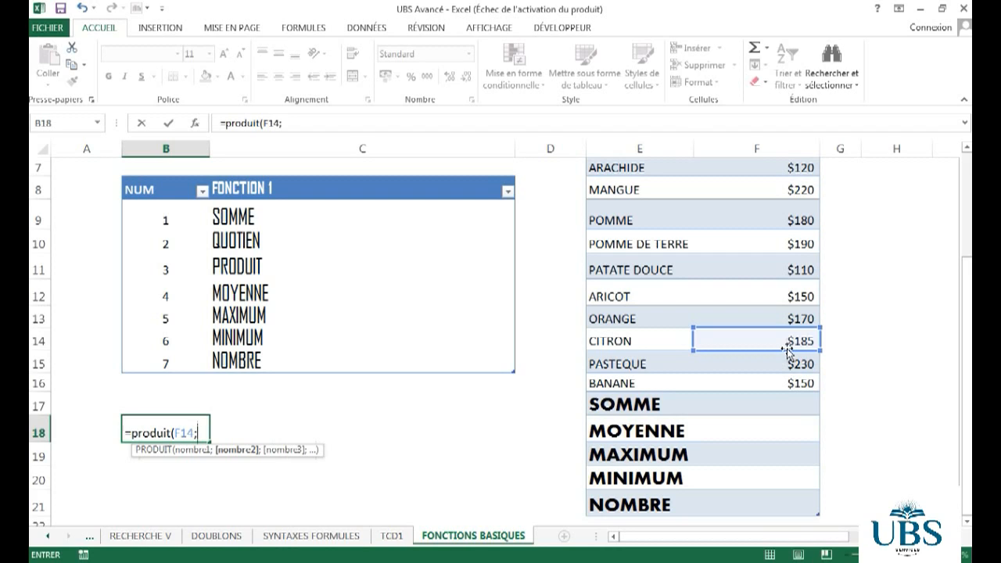
{"action": "left_click", "coordinate": [790, 363]}
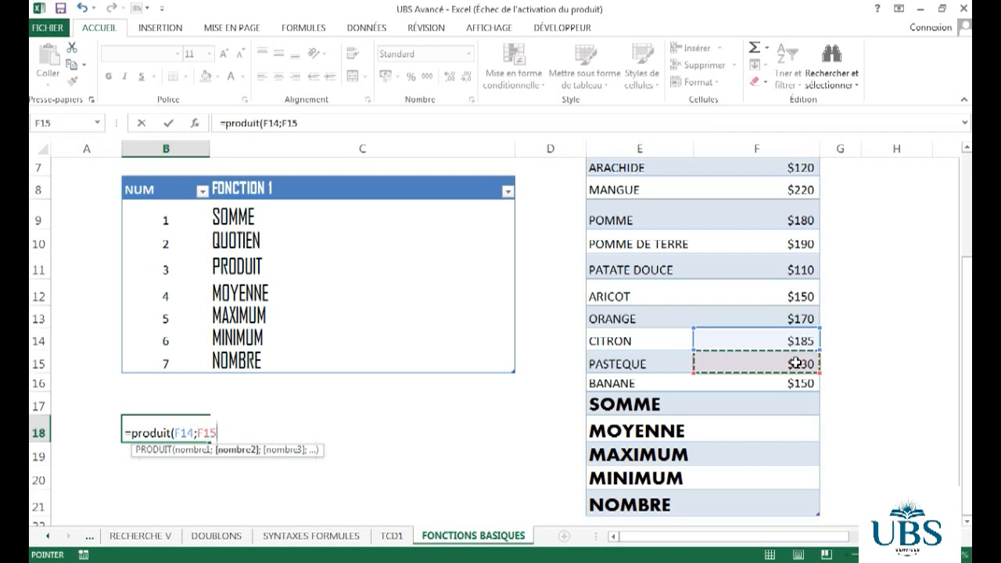
{"action": "type", "text": ";"}
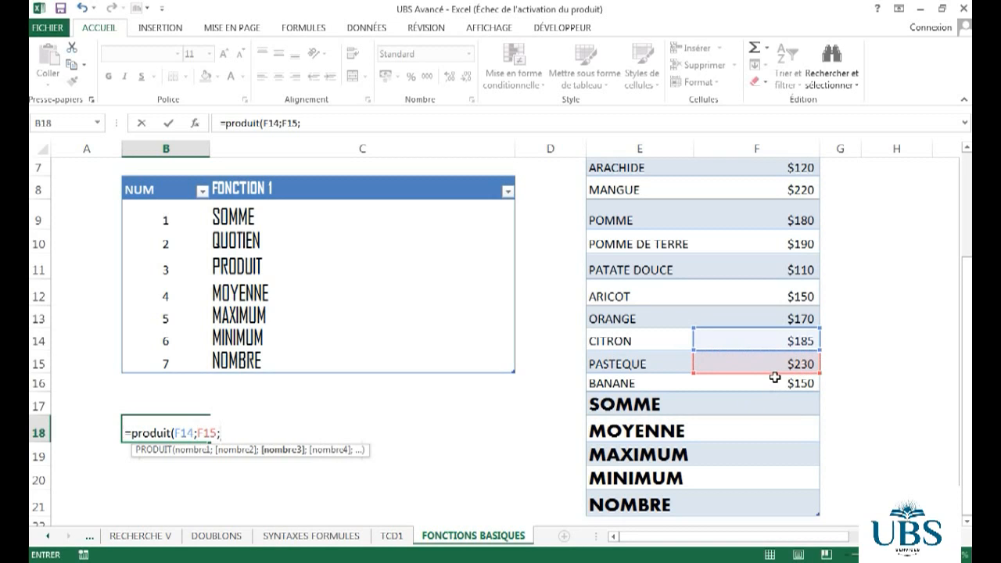
{"action": "left_click", "coordinate": [774, 378]}
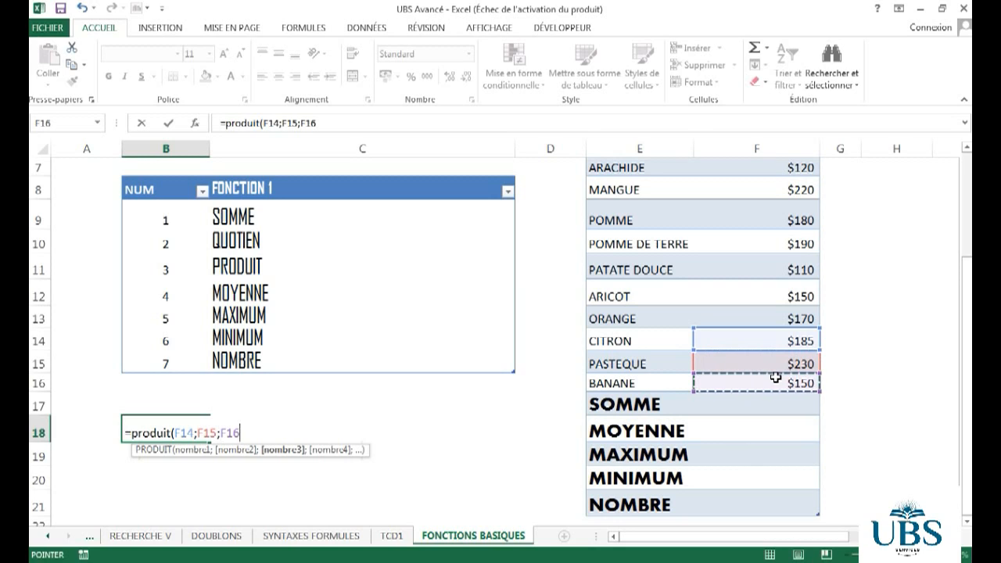
Close the parenthesis of "=produit(F14;F15;F16)" and validate the formula in cell B18.
{"action": "type", "text": ")"}
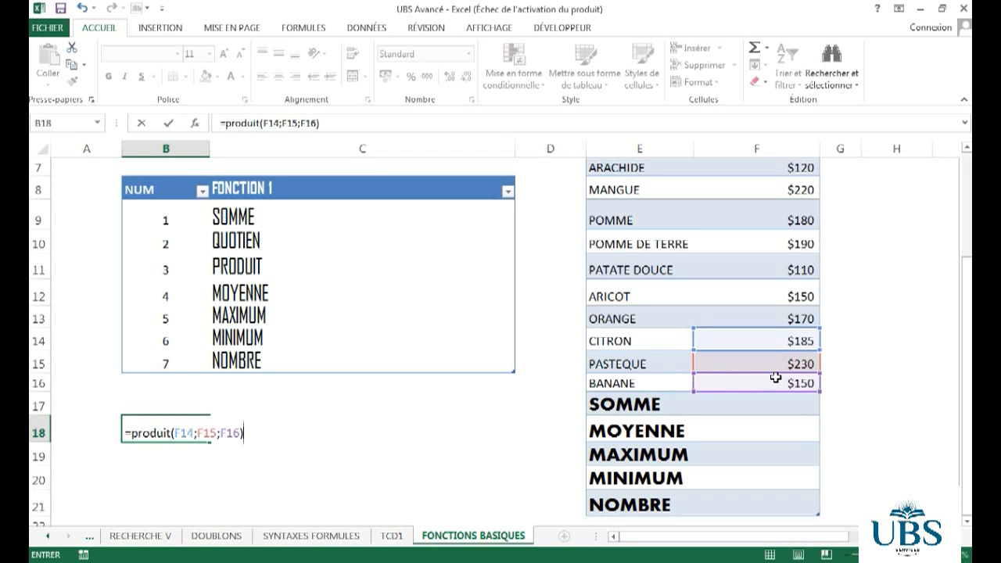
{"action": "key", "text": "BackSpace"}
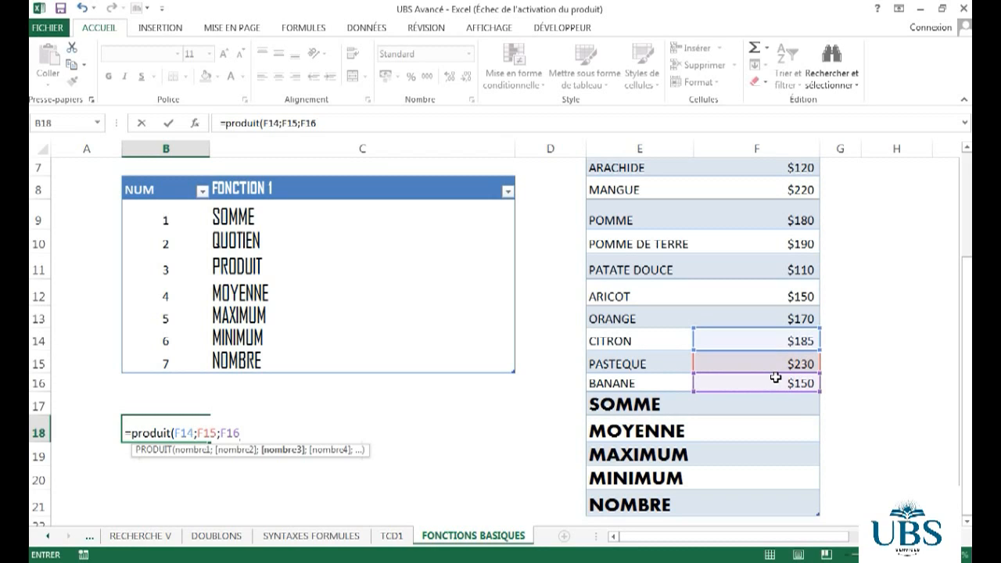
{"action": "type", "text": ")"}
{"action": "key", "text": "BackSpace"}
{"action": "type", "text": ")"}
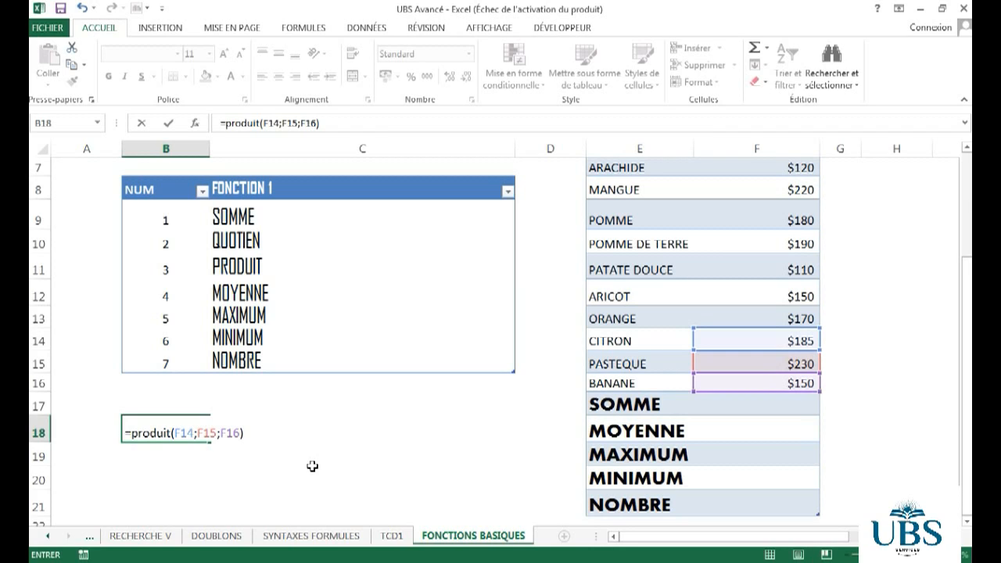
{"action": "key", "text": "Return"}
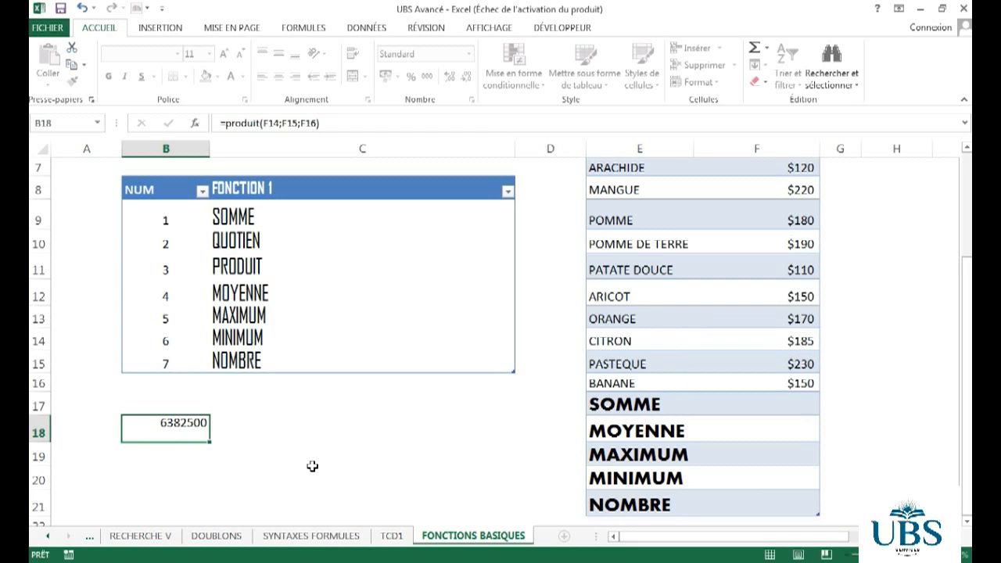
Compare the PRODUIT result in cell B18 with the three multiplied prices in F14:F16.
{"action": "left_click", "coordinate": [205, 432]}
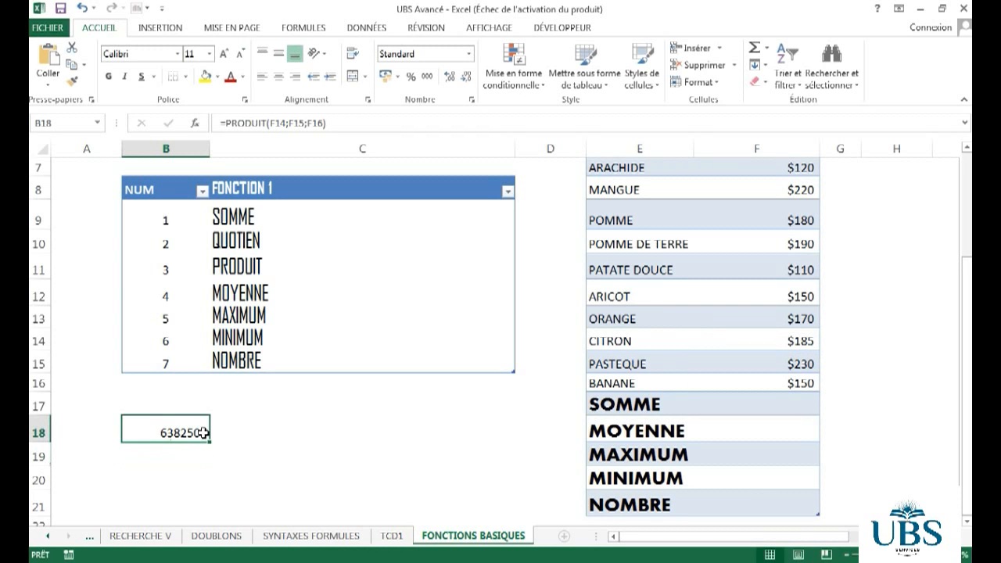
{"action": "left_click_drag", "start_coordinate": [789, 341], "coordinate": [796, 388]}
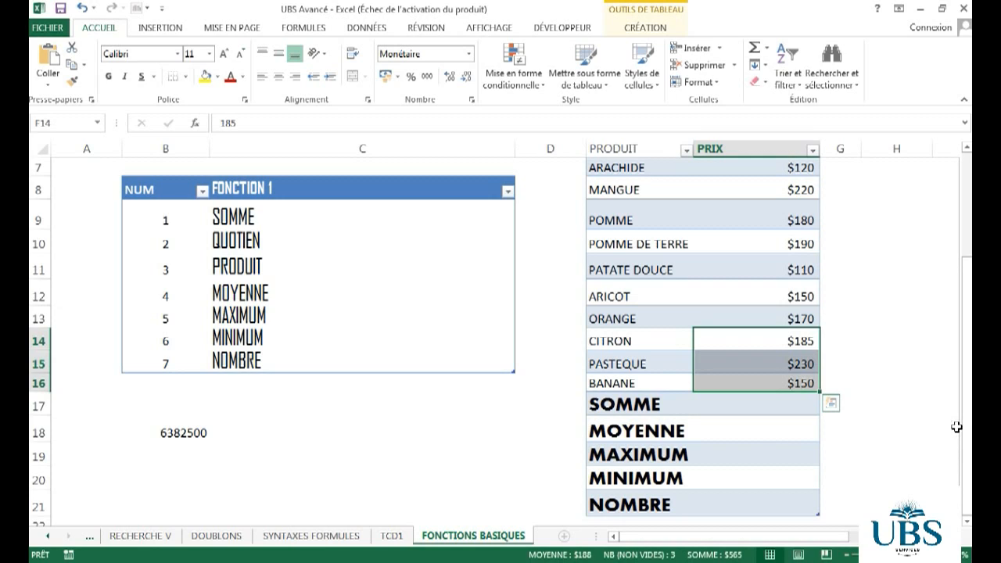
{"action": "left_click", "coordinate": [190, 431]}
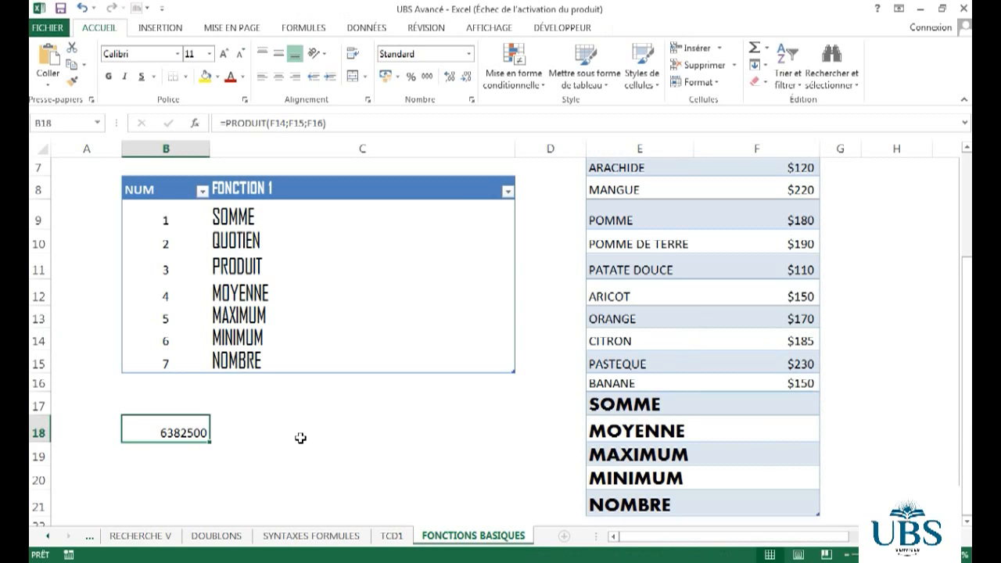
Replace the formula in cell B18 with a new "=produit(" that takes the ARACHIDE price, F7, as its first reference.
{"action": "key", "text": "BackSpace"}
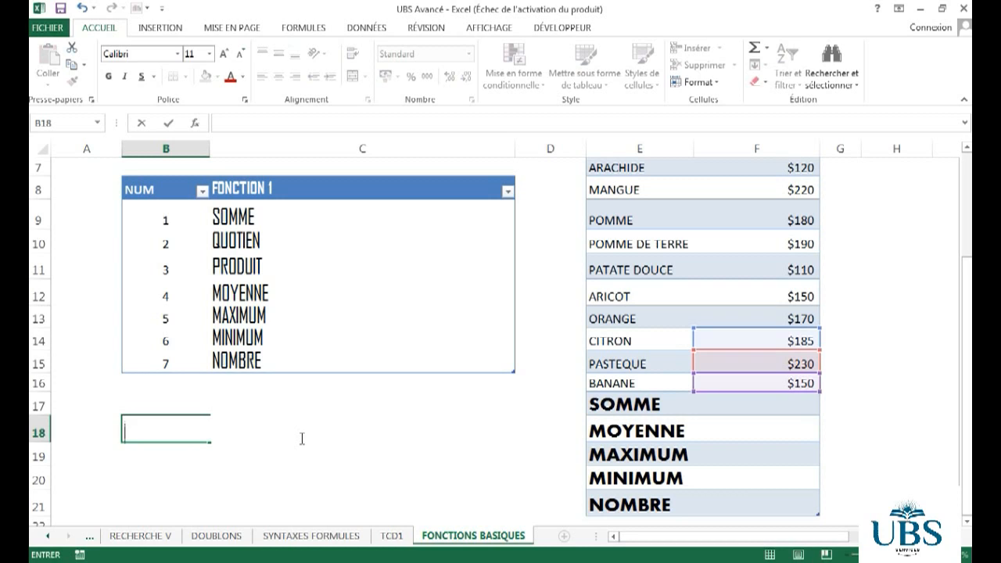
{"action": "type", "text": "=produit"}
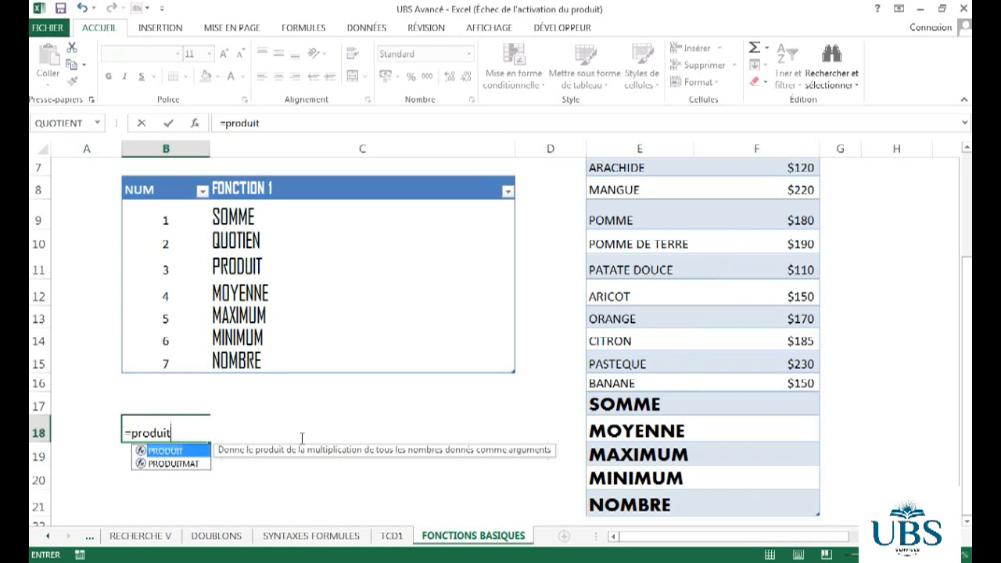
{"action": "type", "text": "("}
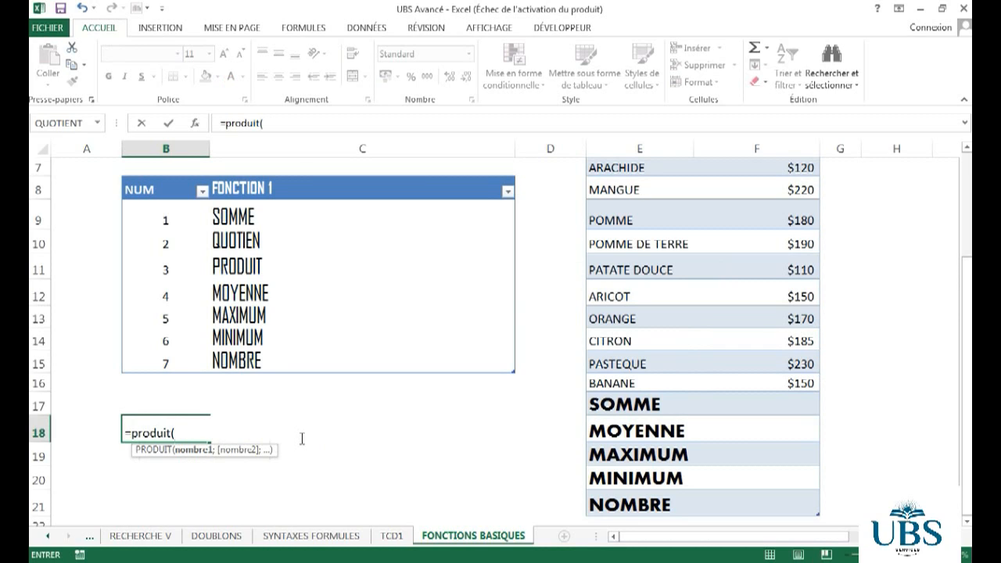
{"action": "mouse_move", "coordinate": [967, 366]}
{"action": "left_mouse_down"}
{"action": "mouse_move", "coordinate": [967, 351]}
{"action": "mouse_move", "coordinate": [967, 365]}
{"action": "left_mouse_up"}
{"action": "left_click_drag", "start_coordinate": [967, 377], "coordinate": [967, 352]}
{"action": "left_click", "coordinate": [793, 291]}
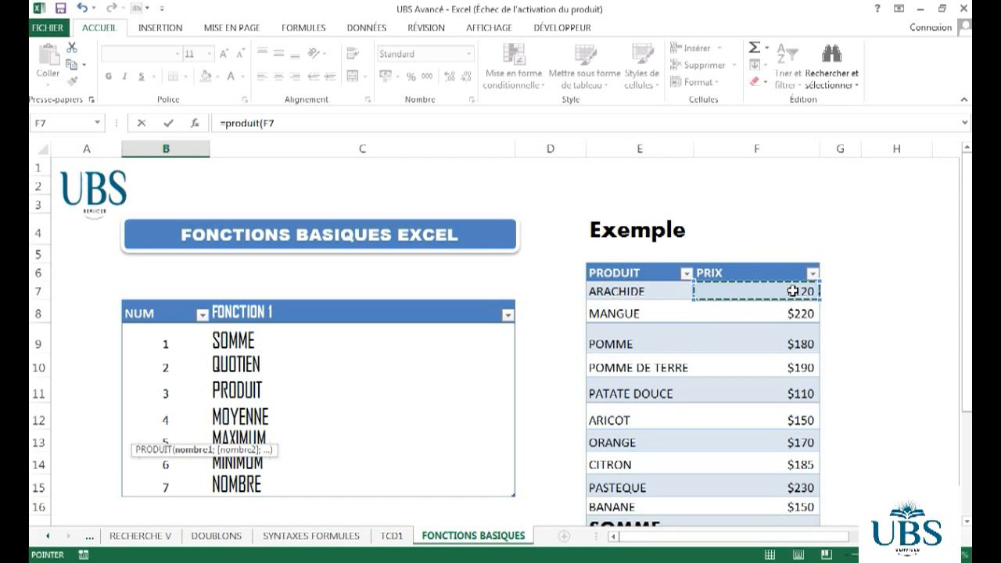
Extend the PRODUIT reference to the range F7:F16, close the parenthesis and validate the formula.
{"action": "left_click_drag", "start_coordinate": [968, 260], "coordinate": [968, 267]}
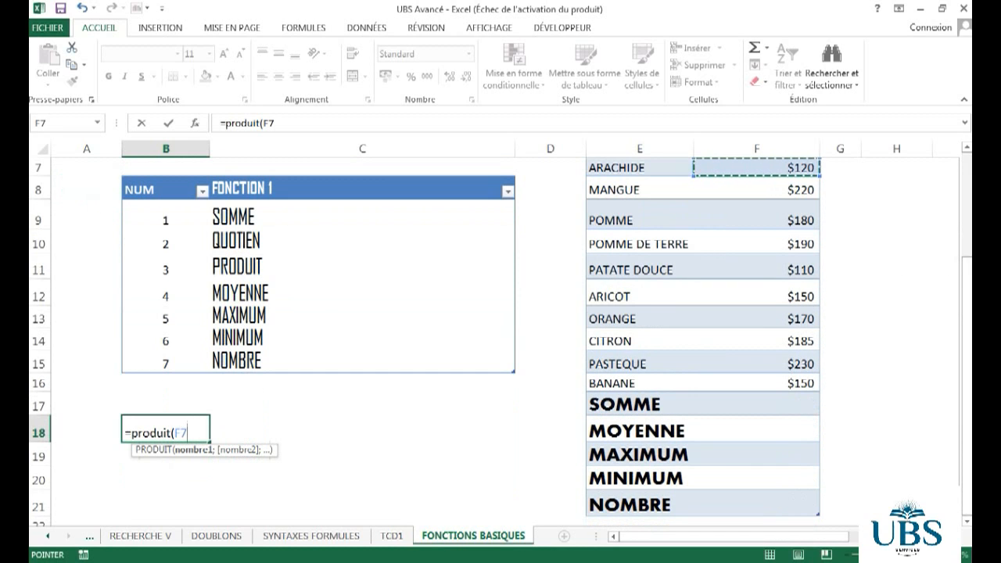
{"action": "key", "text": "F8"}
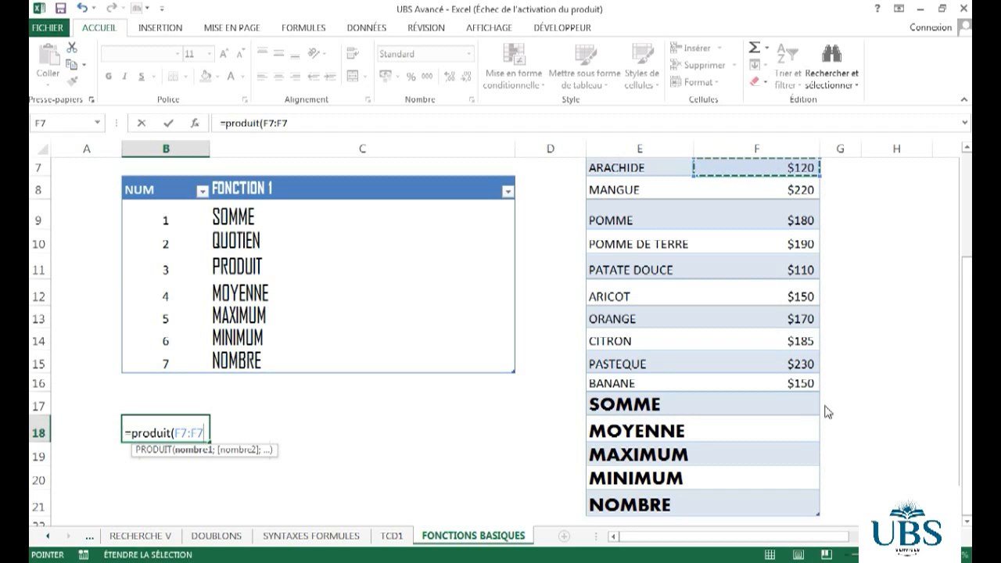
{"action": "left_click", "coordinate": [794, 384]}
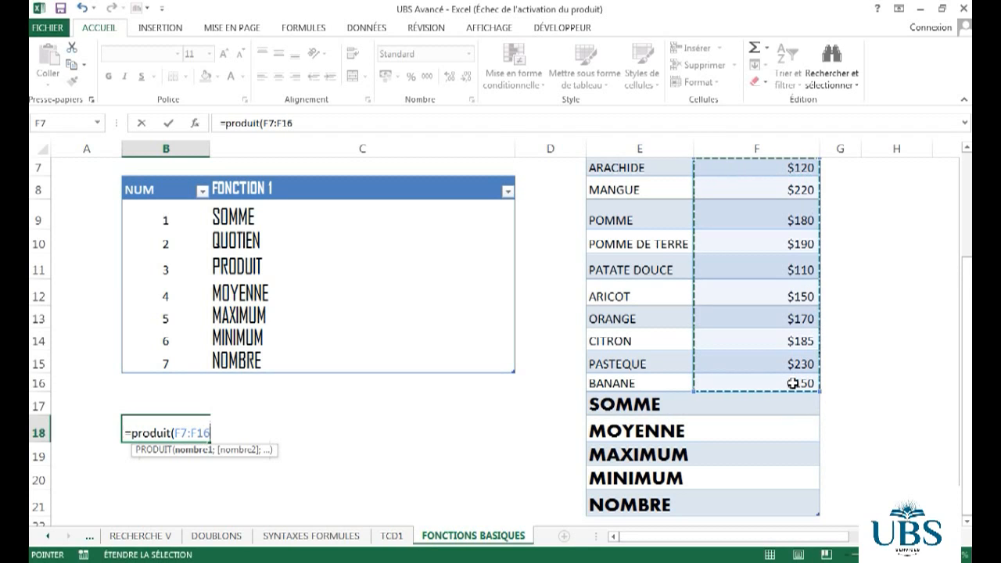
{"action": "left_click_drag", "start_coordinate": [967, 427], "coordinate": [967, 424]}
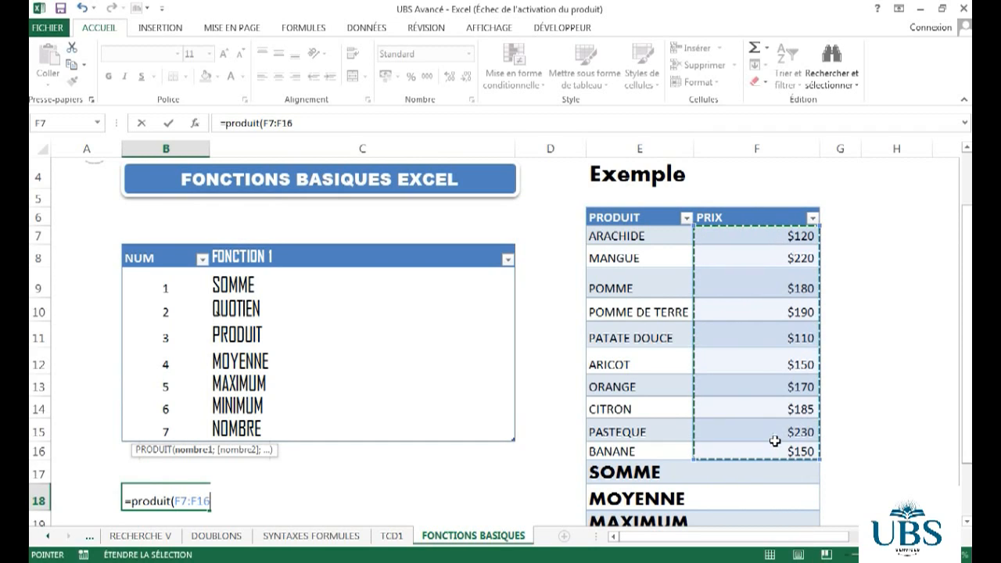
{"action": "type", "text": ")"}
{"action": "key", "text": "BackSpace"}
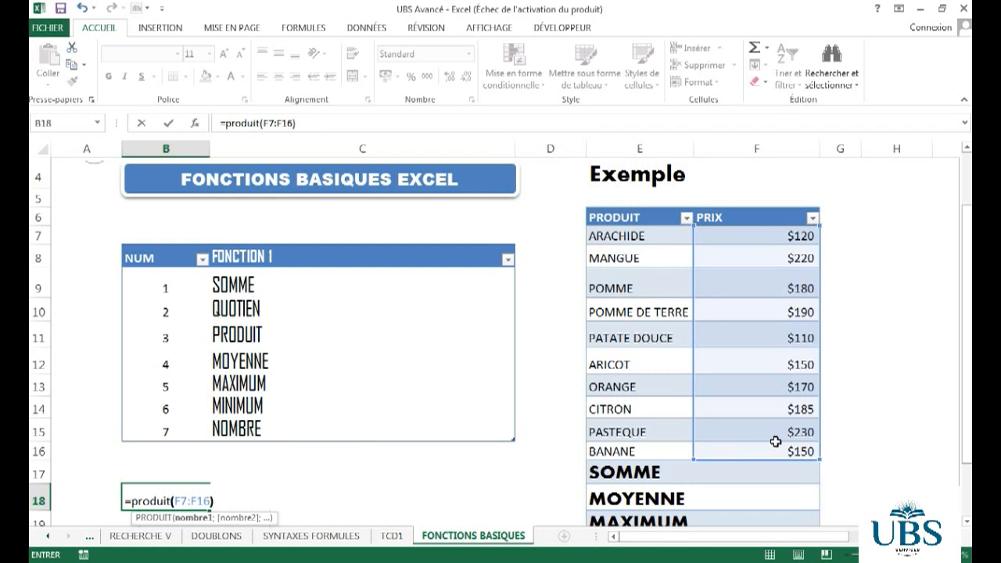
{"action": "type", "text": ")"}
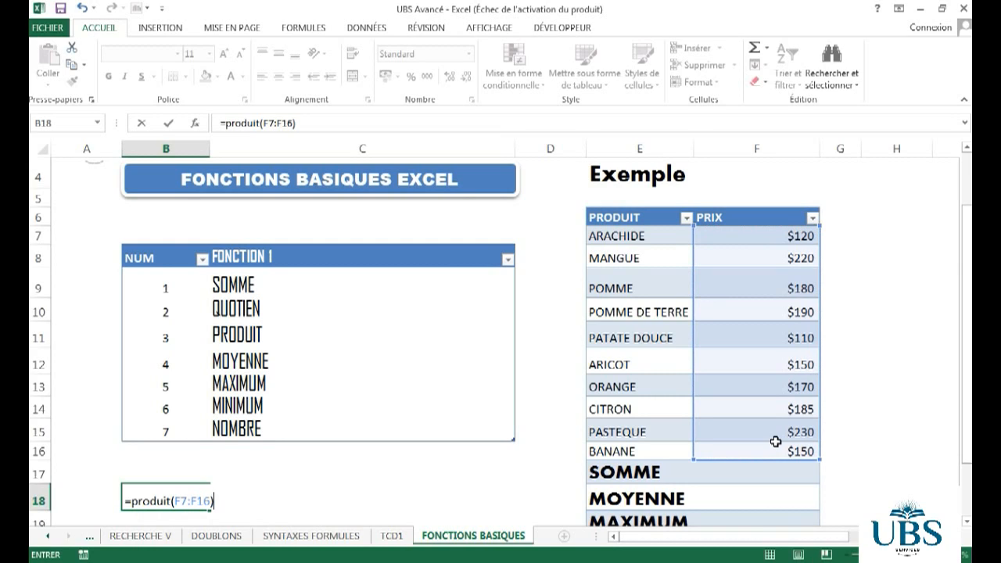
{"action": "key", "text": "Return"}
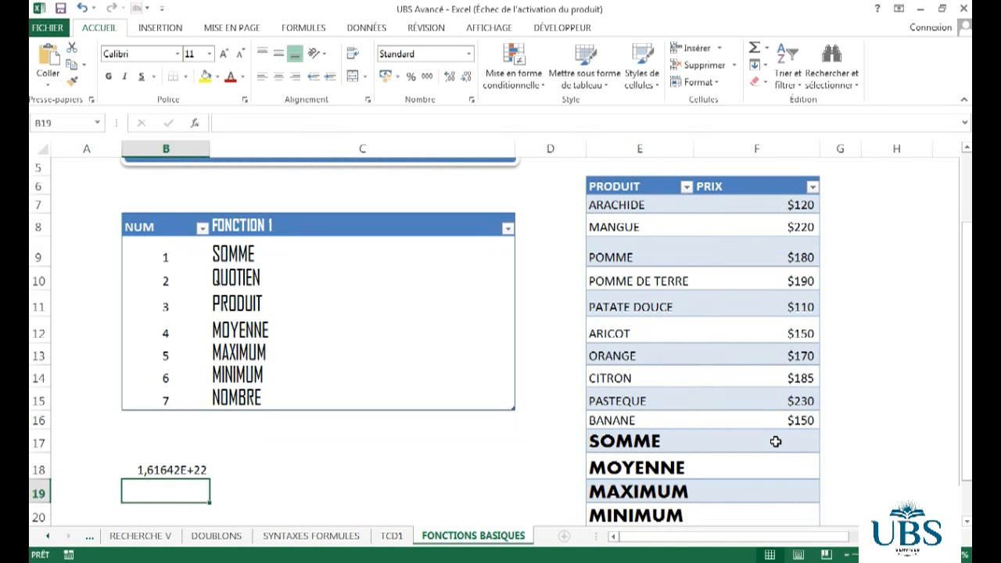
Apply the Nombre number format to the PRODUIT result in cell B18.
{"action": "left_click", "coordinate": [187, 472]}
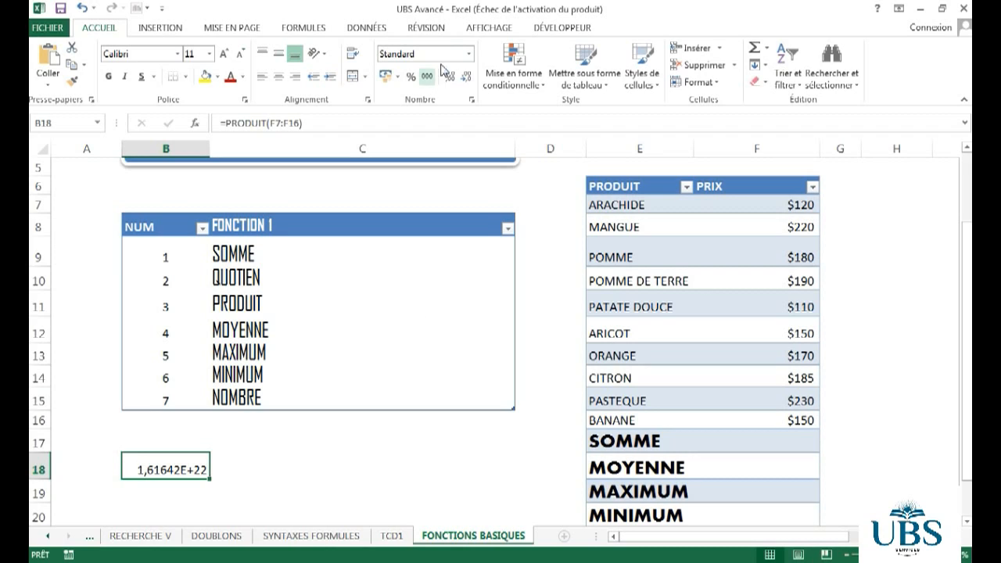
{"action": "left_click", "coordinate": [470, 57]}
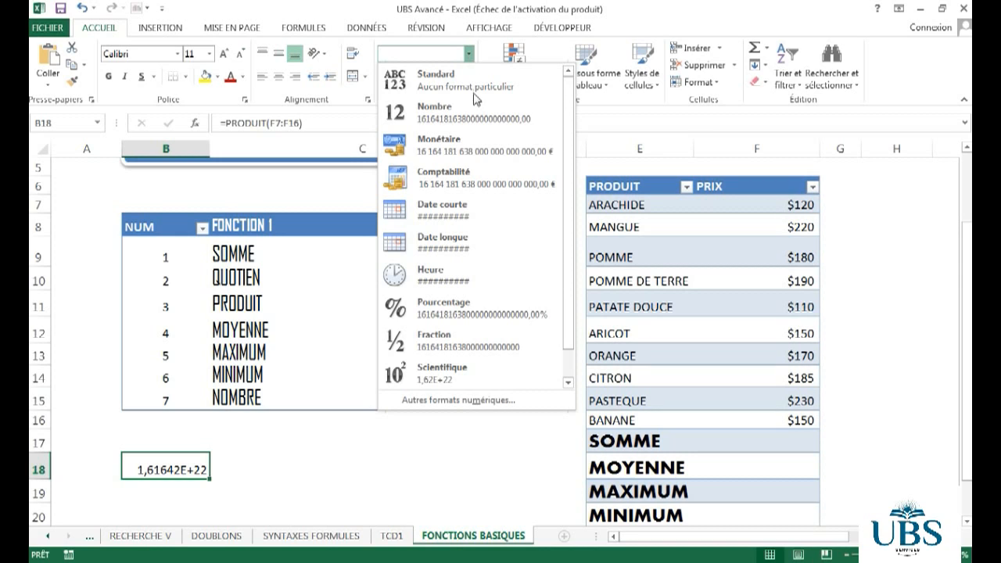
{"action": "left_click", "coordinate": [452, 115]}
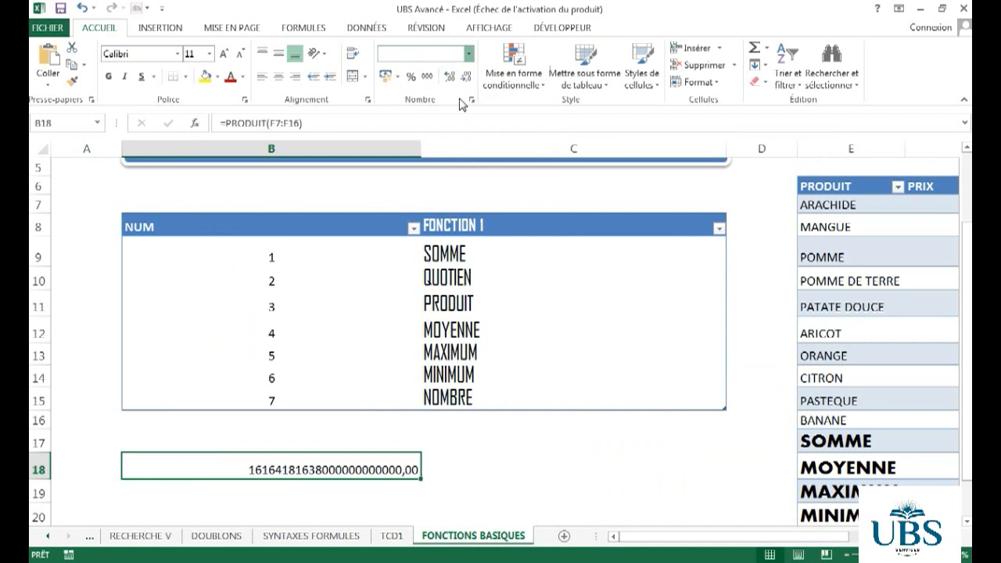
Turn on the thousands separator for the Nombre format of cell B18.
{"action": "left_click", "coordinate": [469, 53]}
{"action": "key", "text": "Escape"}
{"action": "key", "text": "ctrl+1"}
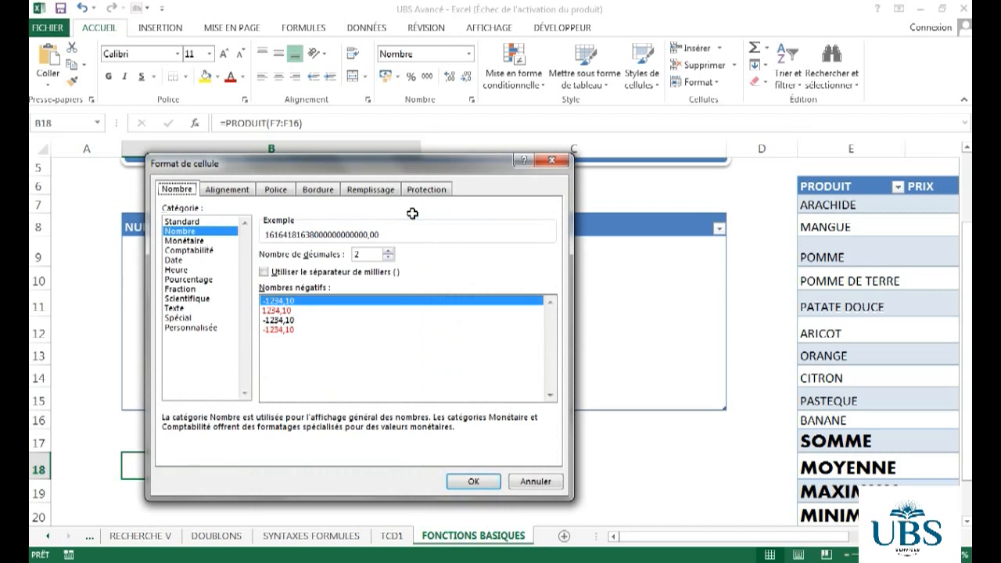
{"action": "left_click", "coordinate": [266, 273]}
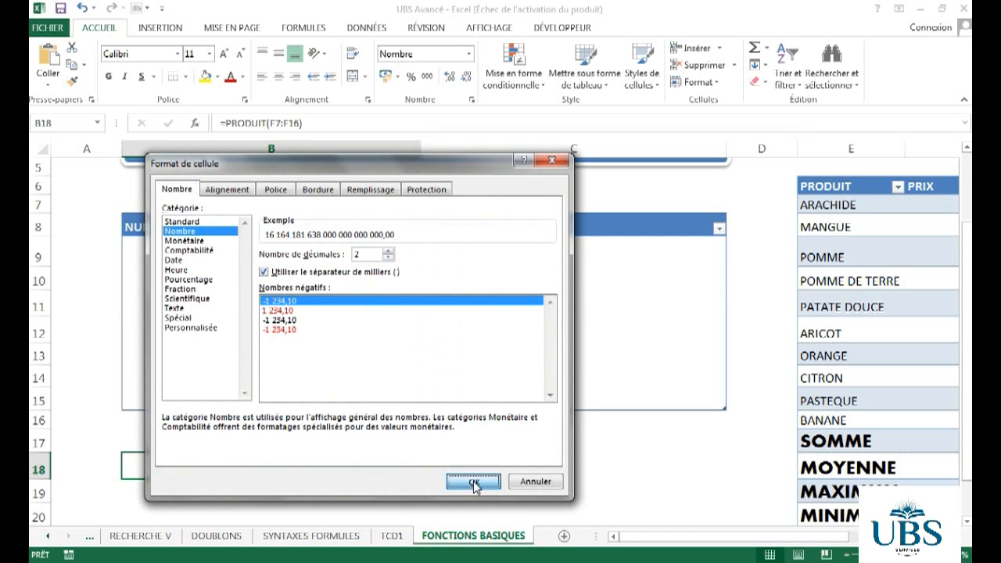
{"action": "key", "text": "Return"}
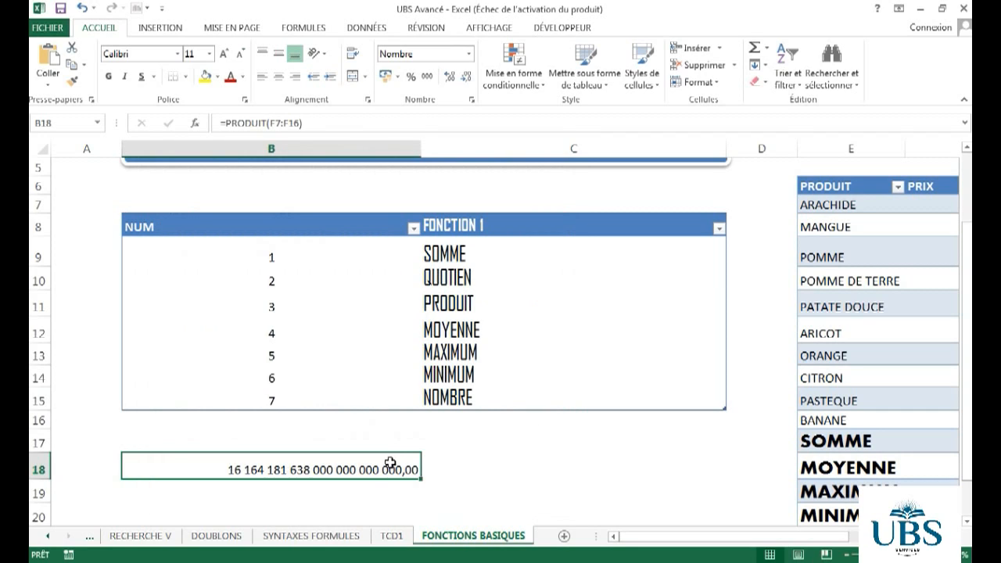
Delete the PRODUIT formula from cell B18 and select cell C18.
{"action": "key", "text": "Delete"}
{"action": "left_click", "coordinate": [537, 463]}
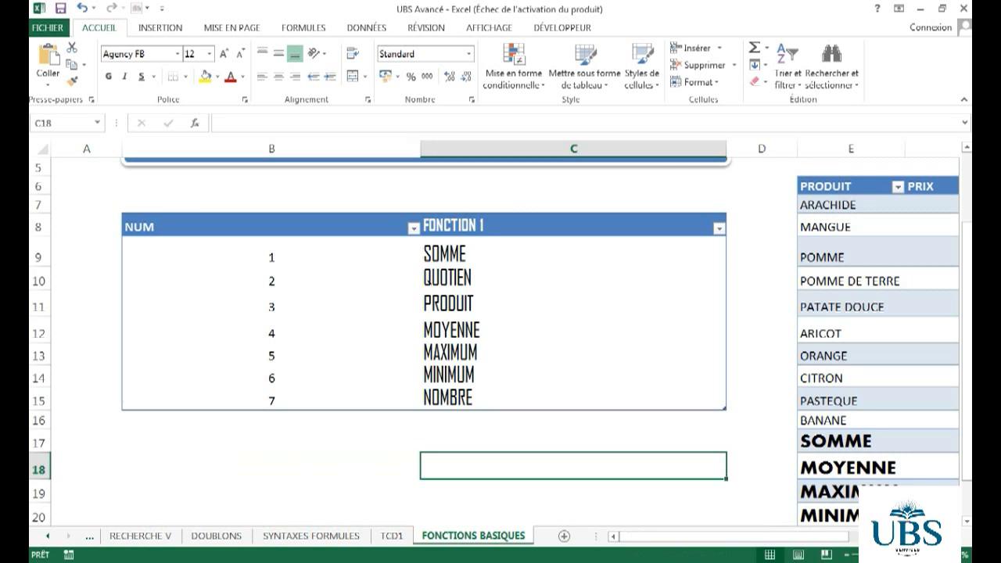
{"action": "left_click_drag", "start_coordinate": [968, 418], "coordinate": [968, 350]}
{"action": "left_click_drag", "start_coordinate": [737, 540], "coordinate": [835, 543]}
{"action": "left_click_drag", "start_coordinate": [968, 287], "coordinate": [968, 297]}
{"action": "left_click_drag", "start_coordinate": [849, 540], "coordinate": [793, 545]}
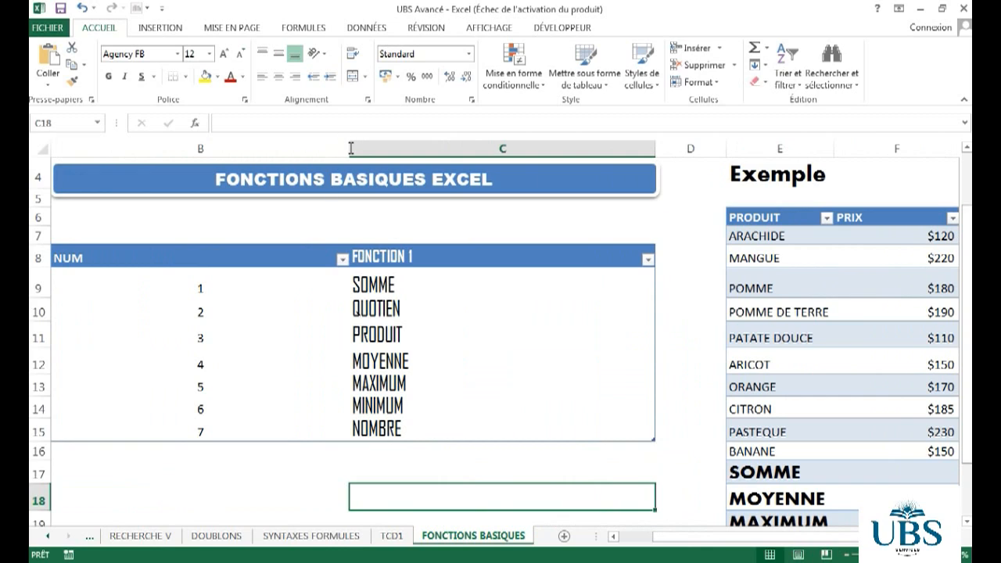
Narrow column B so that the Exemple price table fits beside the function list.
{"action": "left_click_drag", "start_coordinate": [317, 152], "coordinate": [127, 152]}
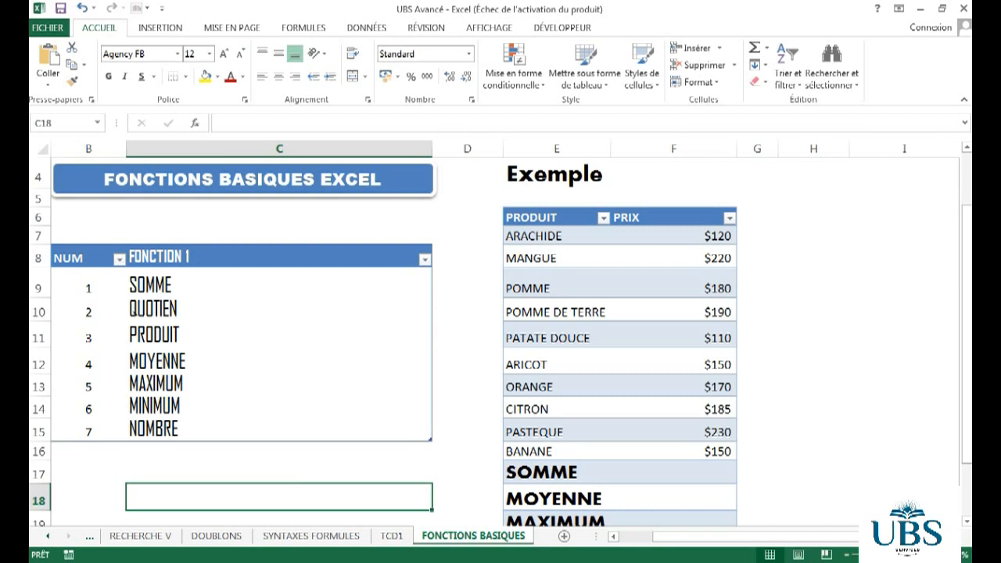
{"action": "mouse_move", "coordinate": [970, 252]}
{"action": "left_mouse_down"}
{"action": "mouse_move", "coordinate": [970, 238]}
{"action": "mouse_move", "coordinate": [971, 256]}
{"action": "left_mouse_up"}
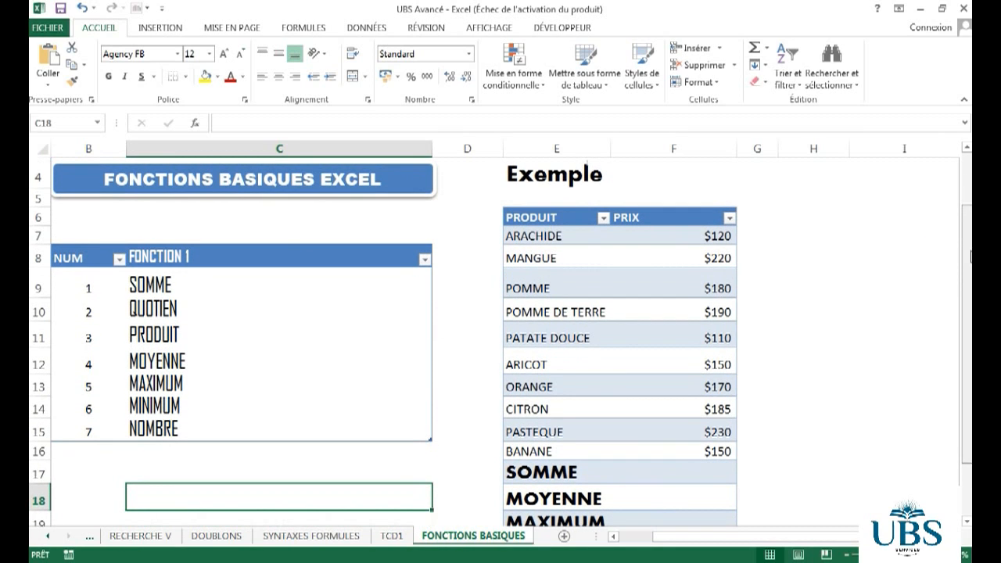
{"action": "mouse_move", "coordinate": [968, 221]}
{"action": "left_mouse_down"}
{"action": "mouse_move", "coordinate": [968, 232]}
{"action": "mouse_move", "coordinate": [969, 223]}
{"action": "left_mouse_up"}
Examine the PRODUIT and PRIX columns of the Exemple table, going through the product names and their individual prices.
{"action": "left_click", "coordinate": [541, 219]}
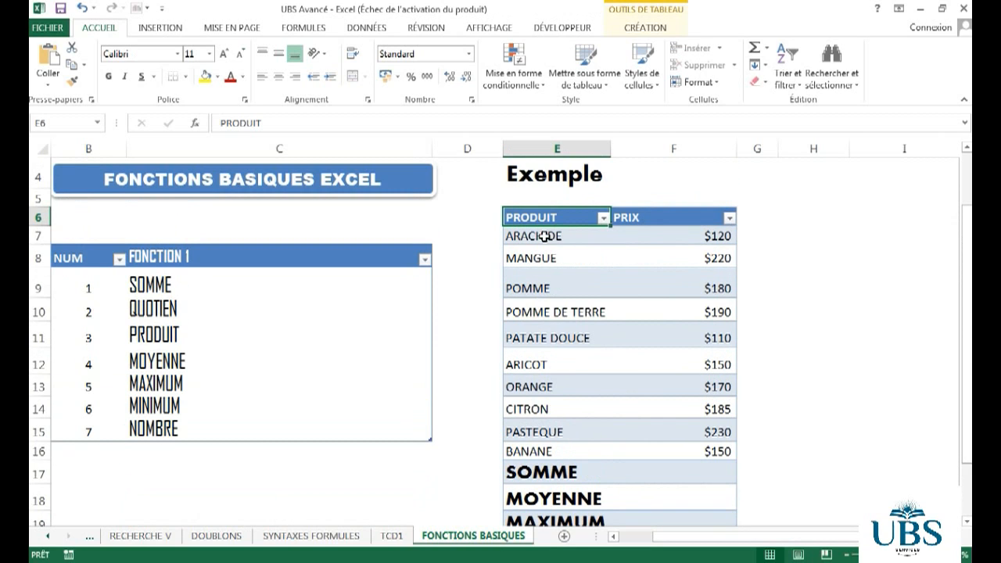
{"action": "left_click", "coordinate": [641, 218]}
{"action": "left_click", "coordinate": [551, 215]}
{"action": "left_click", "coordinate": [526, 238]}
{"action": "left_click", "coordinate": [548, 411]}
{"action": "left_click", "coordinate": [551, 432]}
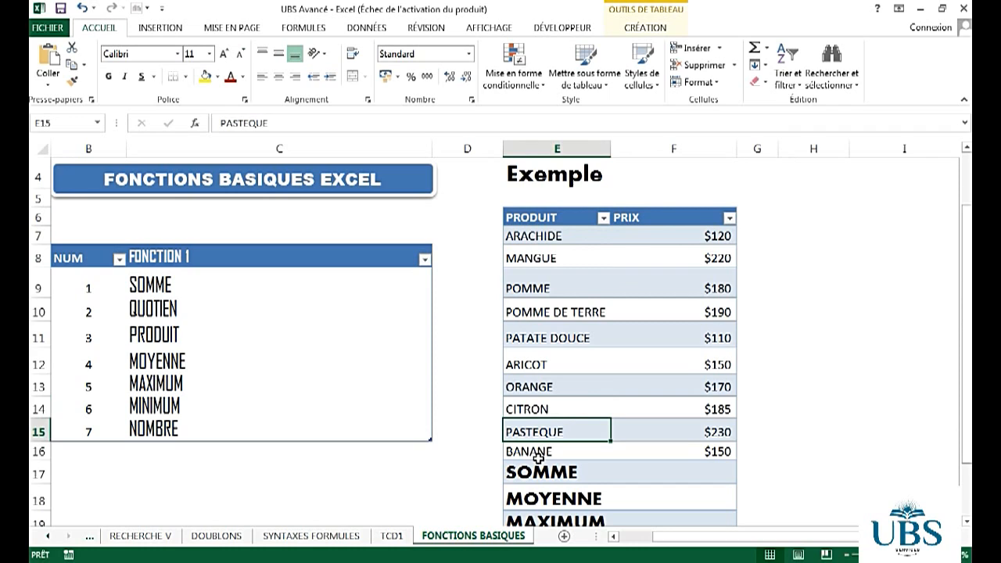
{"action": "left_click_drag", "start_coordinate": [967, 369], "coordinate": [970, 352]}
{"action": "left_click", "coordinate": [706, 275]}
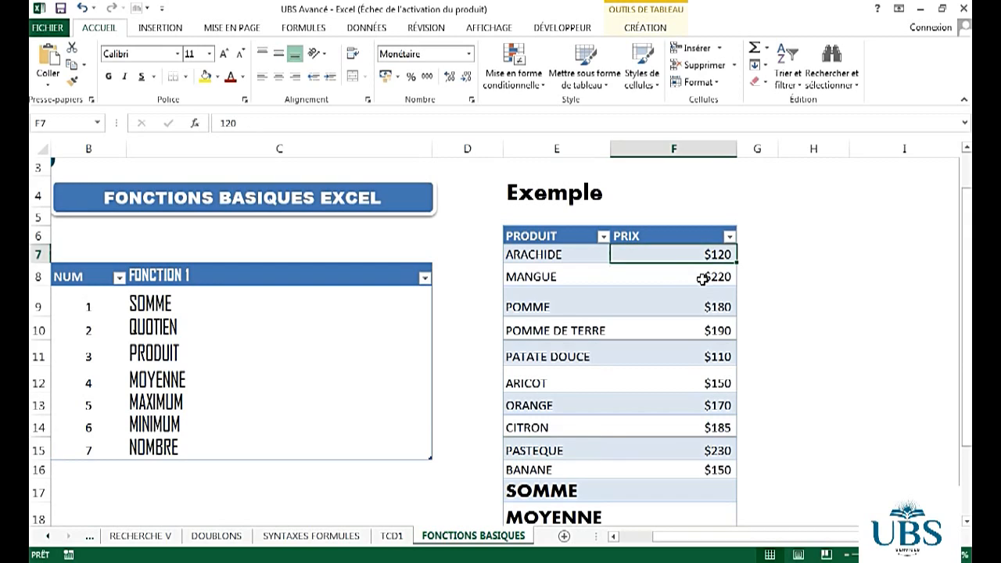
{"action": "left_click", "coordinate": [705, 296]}
{"action": "left_click_drag", "start_coordinate": [710, 331], "coordinate": [706, 351]}
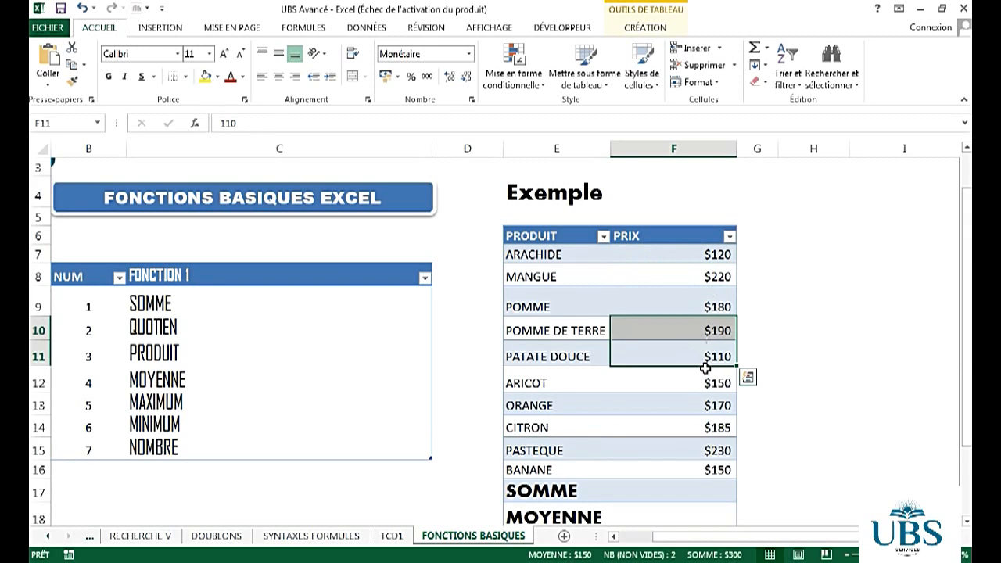
{"action": "left_click", "coordinate": [707, 357]}
{"action": "left_click", "coordinate": [706, 382]}
{"action": "left_click", "coordinate": [704, 405]}
{"action": "left_click", "coordinate": [702, 428]}
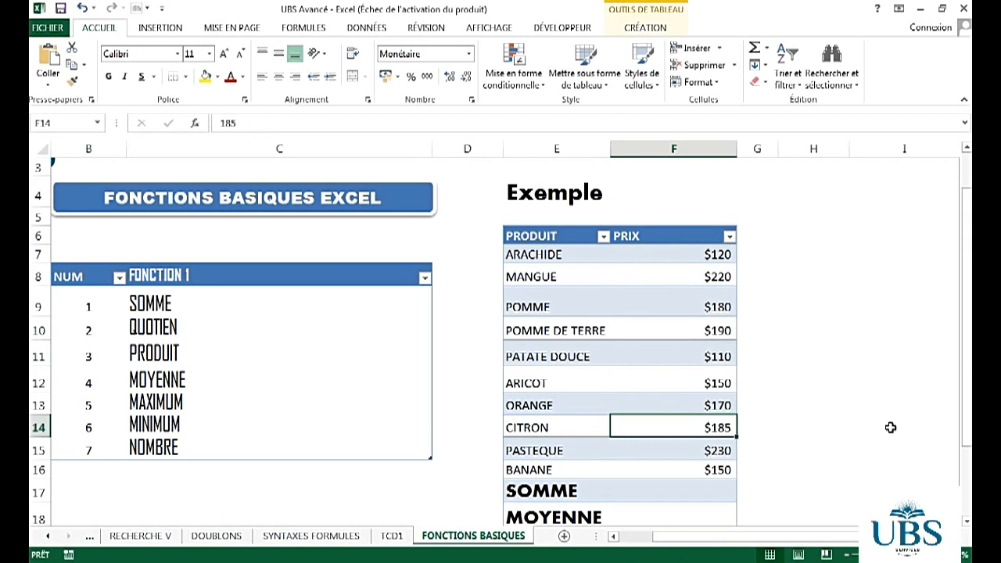
Review the summary rows below the products, from SOMME through MOYENNE, MAXIMUM and MINIMUM to NOMBRE.
{"action": "left_click_drag", "start_coordinate": [969, 352], "coordinate": [967, 422]}
{"action": "left_click", "coordinate": [692, 405]}
{"action": "left_click_drag", "start_coordinate": [968, 313], "coordinate": [968, 313]}
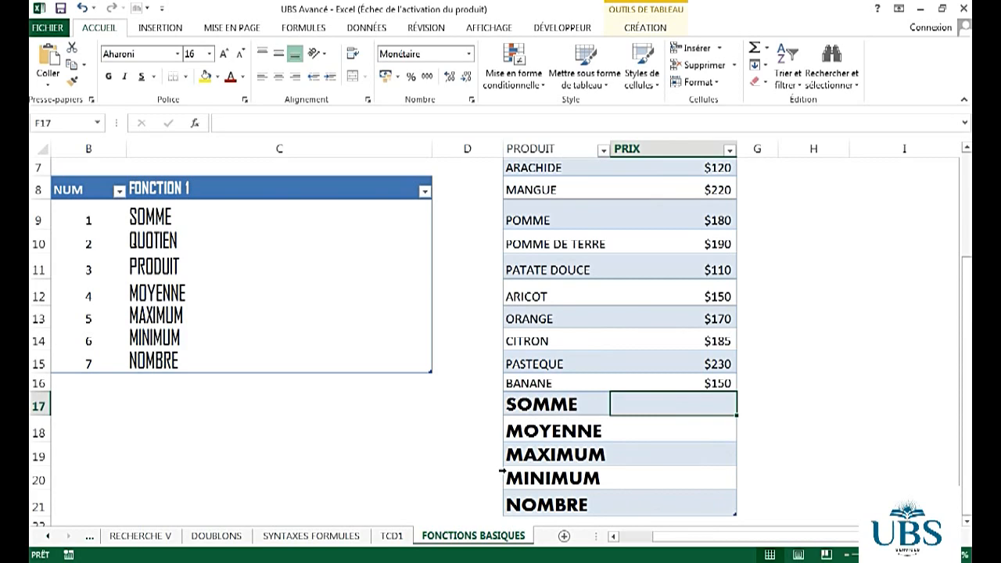
{"action": "left_click", "coordinate": [554, 406]}
{"action": "left_click", "coordinate": [554, 431]}
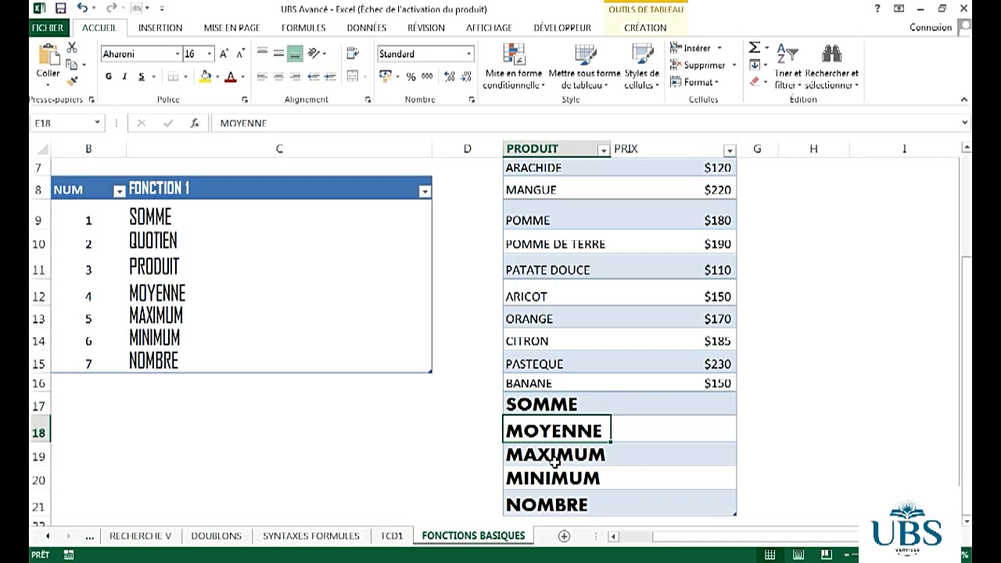
{"action": "left_click", "coordinate": [554, 461]}
{"action": "left_click", "coordinate": [545, 478]}
{"action": "left_click", "coordinate": [542, 507]}
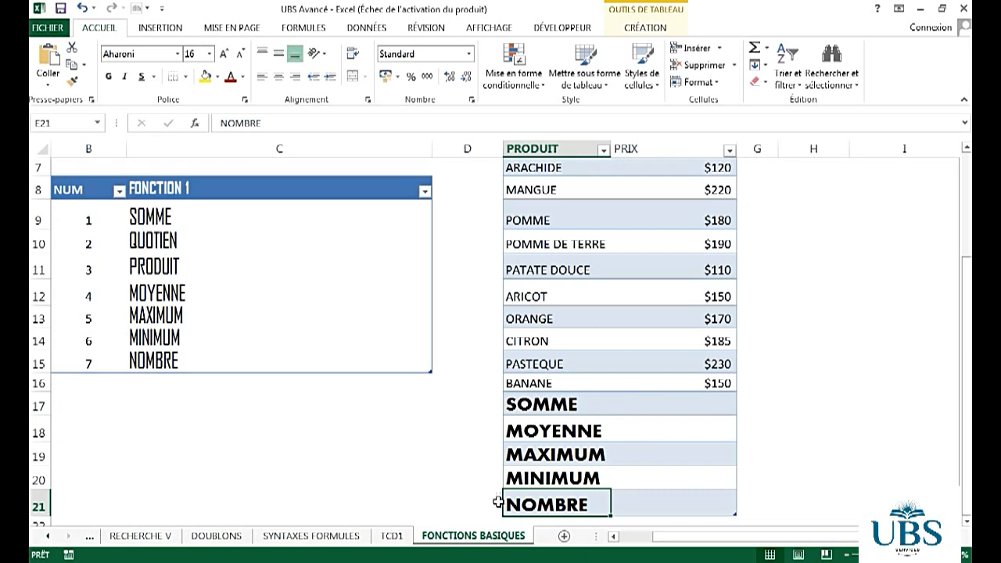
{"action": "left_click", "coordinate": [644, 482]}
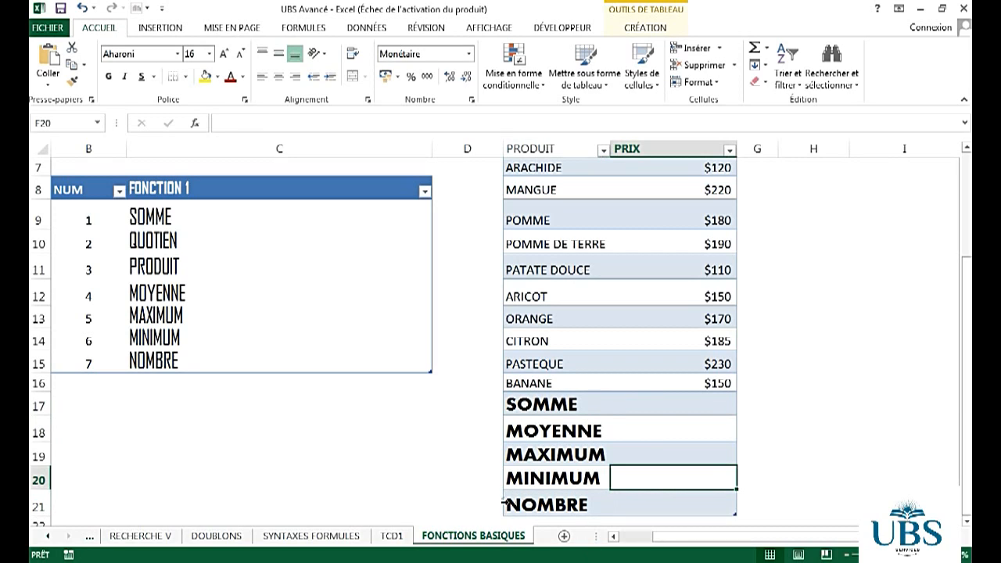
Insert two blank table rows above the NOMBRE row of the price table.
{"action": "left_click", "coordinate": [504, 504]}
{"action": "scroll", "coordinate": [536, 259], "scroll_direction": "down", "scroll_amount": 3}
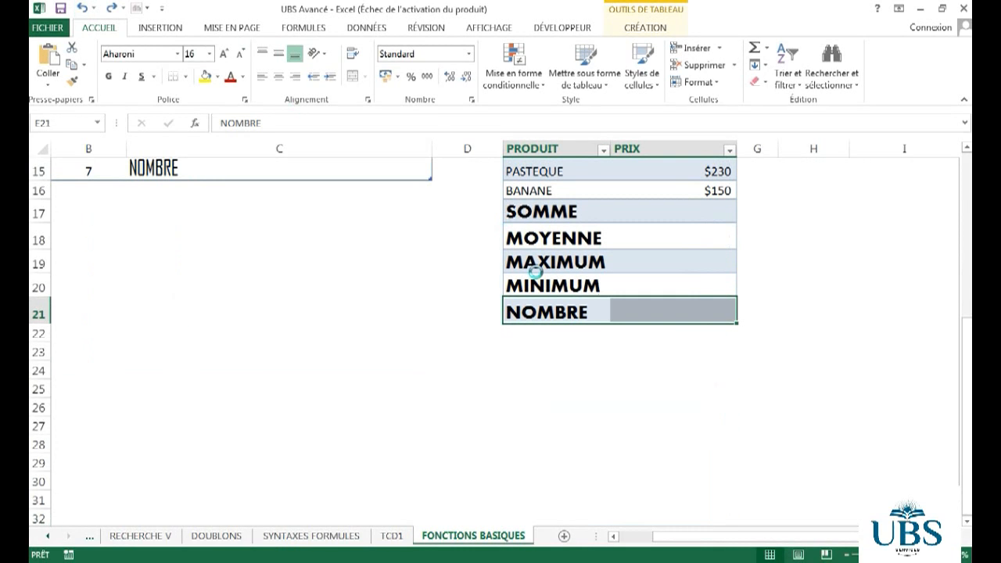
{"action": "right_click", "coordinate": [554, 311]}
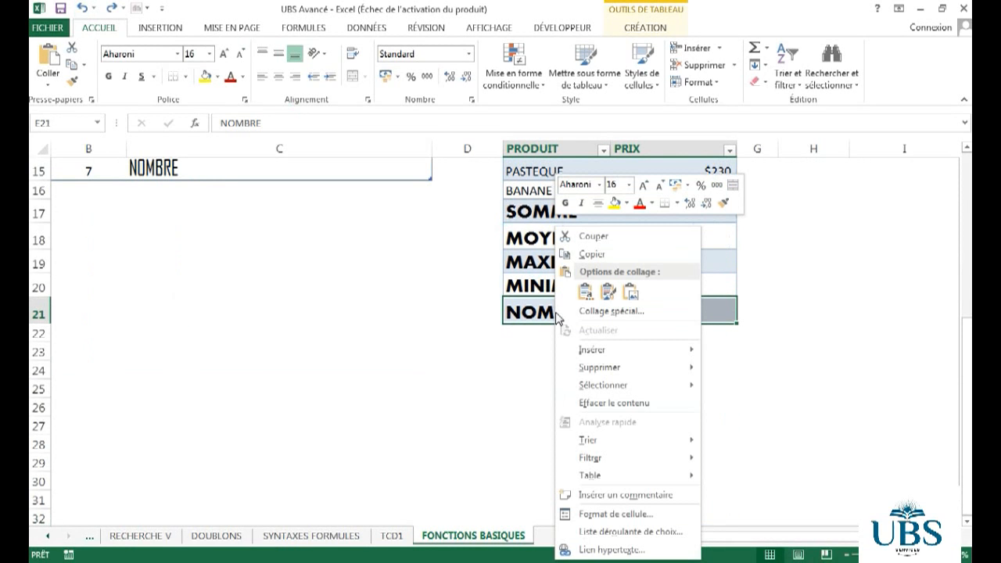
{"action": "mouse_move", "coordinate": [603, 351]}
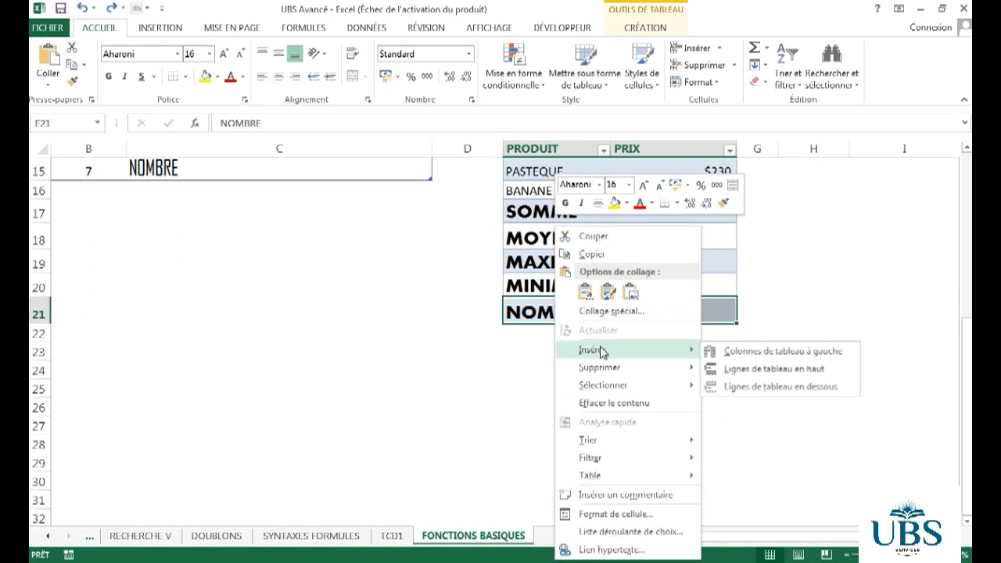
{"action": "left_click", "coordinate": [763, 373]}
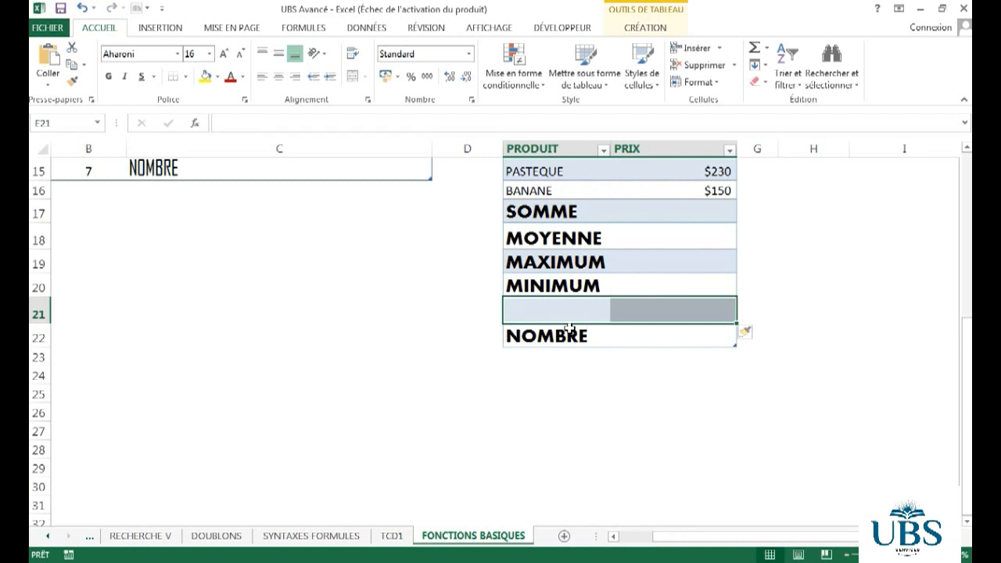
{"action": "right_click", "coordinate": [664, 319]}
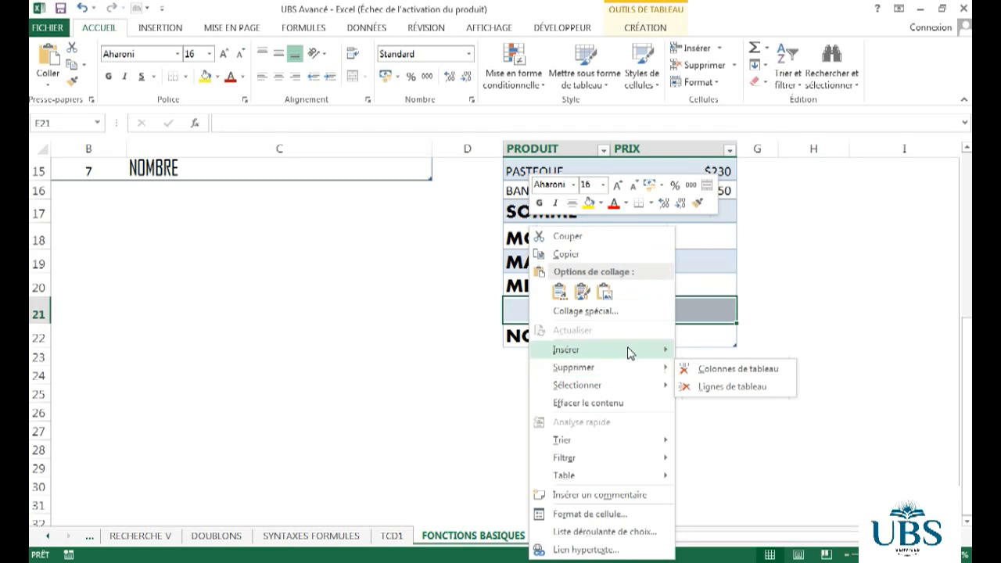
{"action": "mouse_move", "coordinate": [631, 354]}
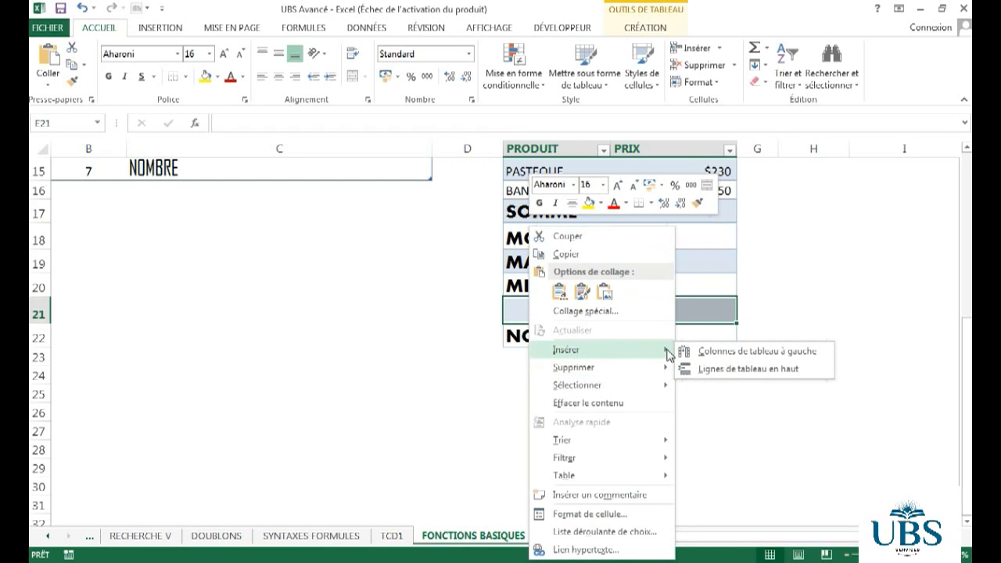
{"action": "left_click", "coordinate": [740, 368]}
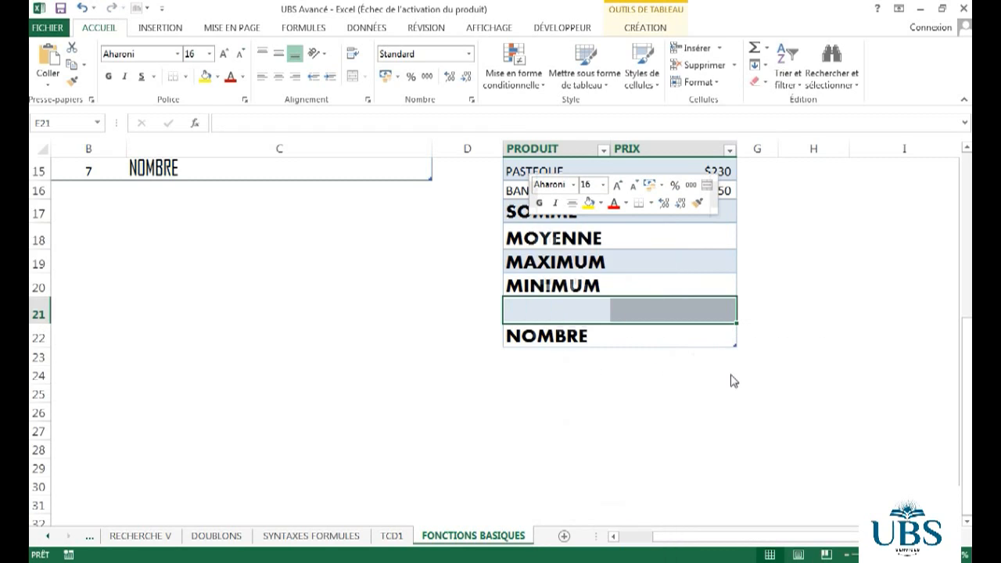
{"action": "left_click", "coordinate": [649, 433]}
Label the two blank rows PRODUIT in cell E21 and QUOTIENT in cell E22.
{"action": "left_click", "coordinate": [560, 317]}
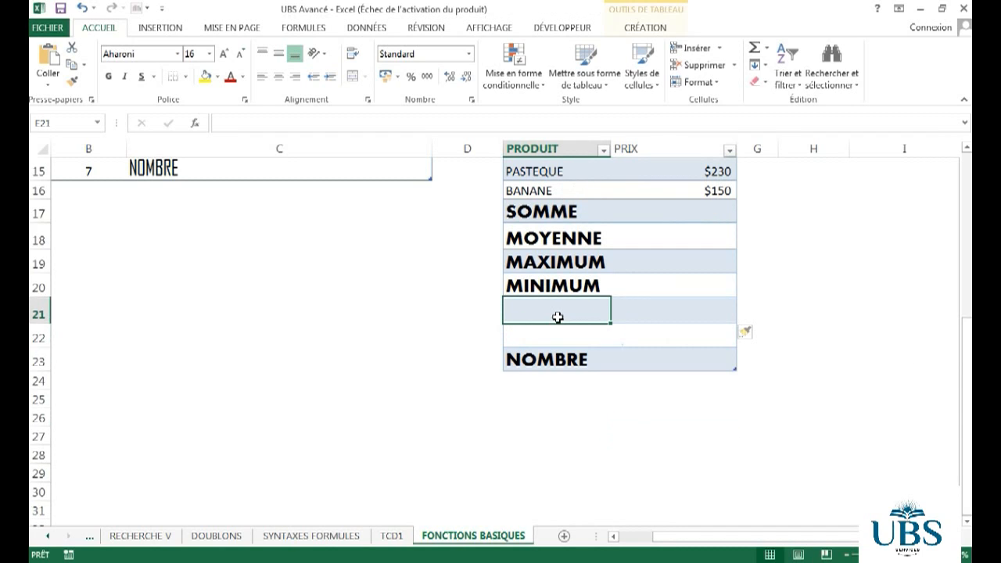
{"action": "type", "text": "pr"}
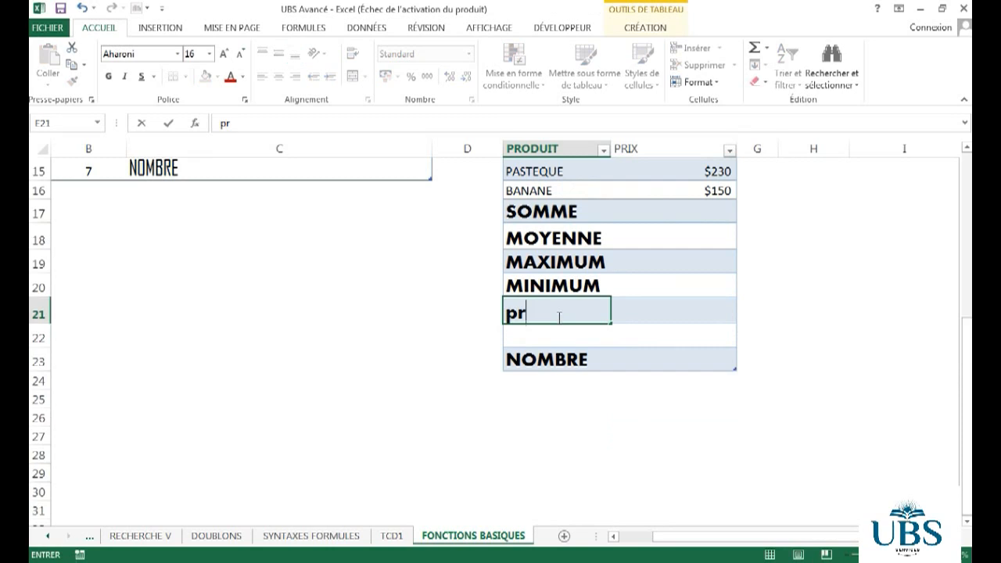
{"action": "key", "text": "BackSpace"}
{"action": "type", "text": "PRODUIT"}
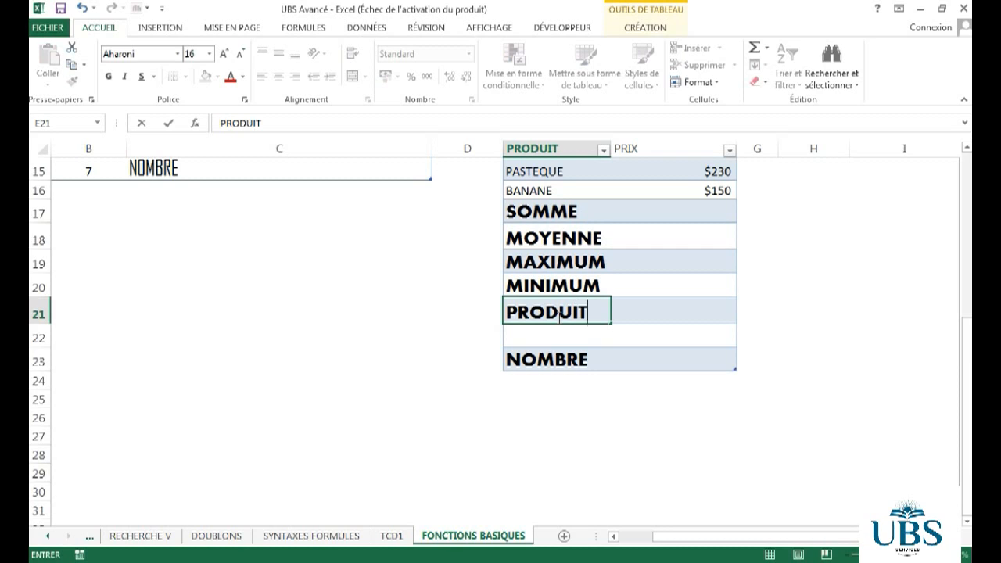
{"action": "key", "text": "Return"}
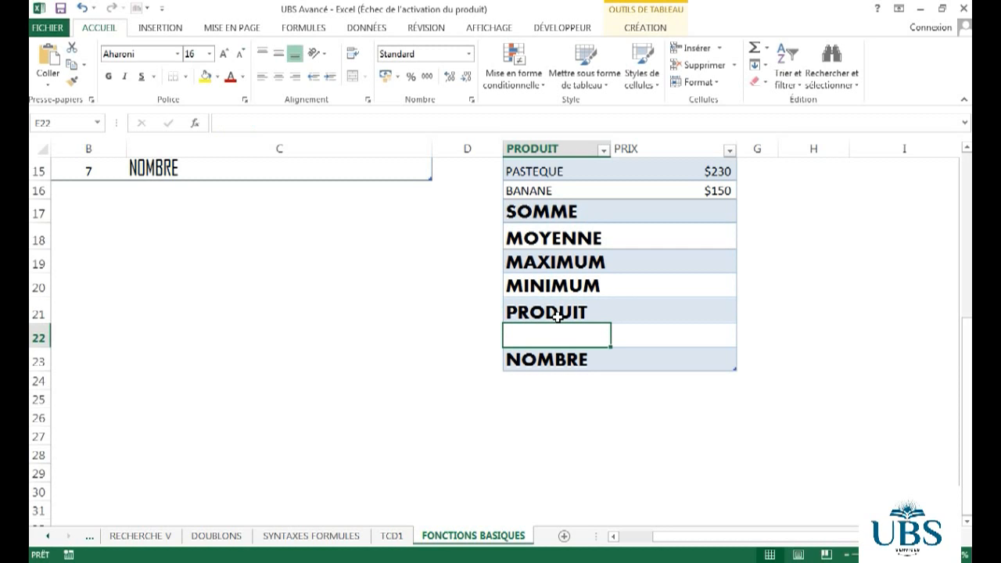
{"action": "type", "text": "QUO"}
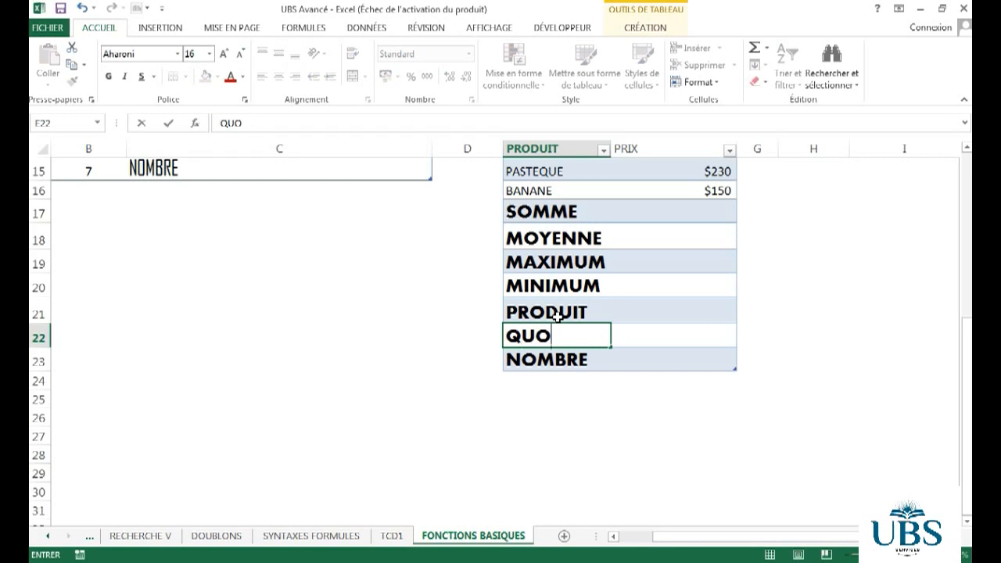
{"action": "type", "text": "TIENT"}
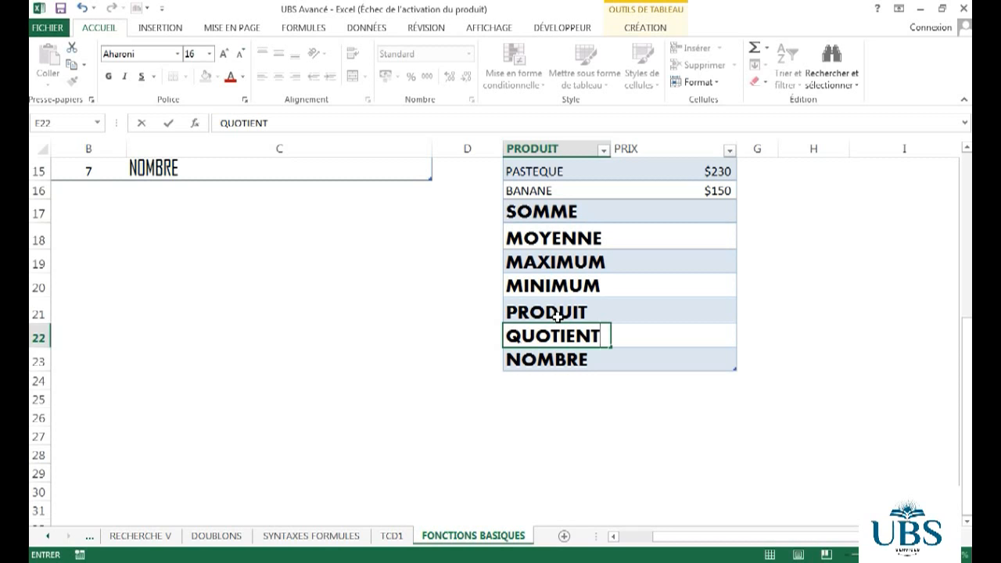
{"action": "left_click", "coordinate": [715, 360]}
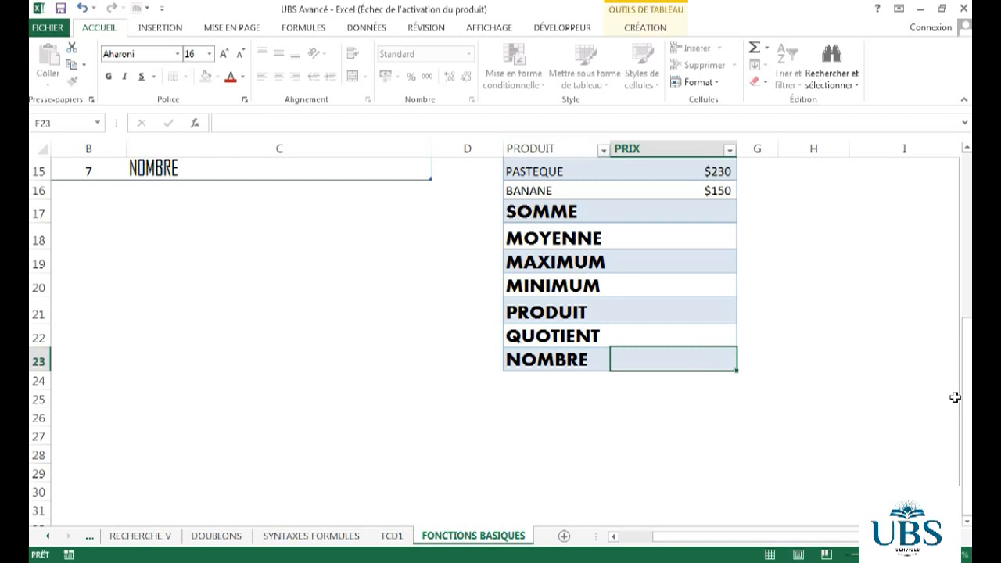
Compare the function list in C9:C15 with the summary labels in E17:E23.
{"action": "left_click_drag", "start_coordinate": [965, 430], "coordinate": [967, 340]}
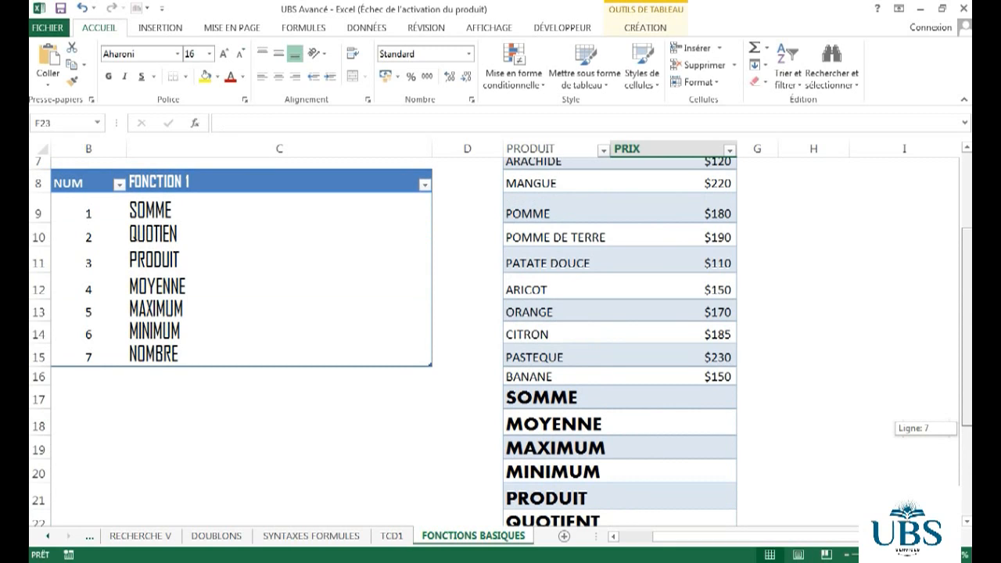
{"action": "left_click_drag", "start_coordinate": [966, 340], "coordinate": [648, 313]}
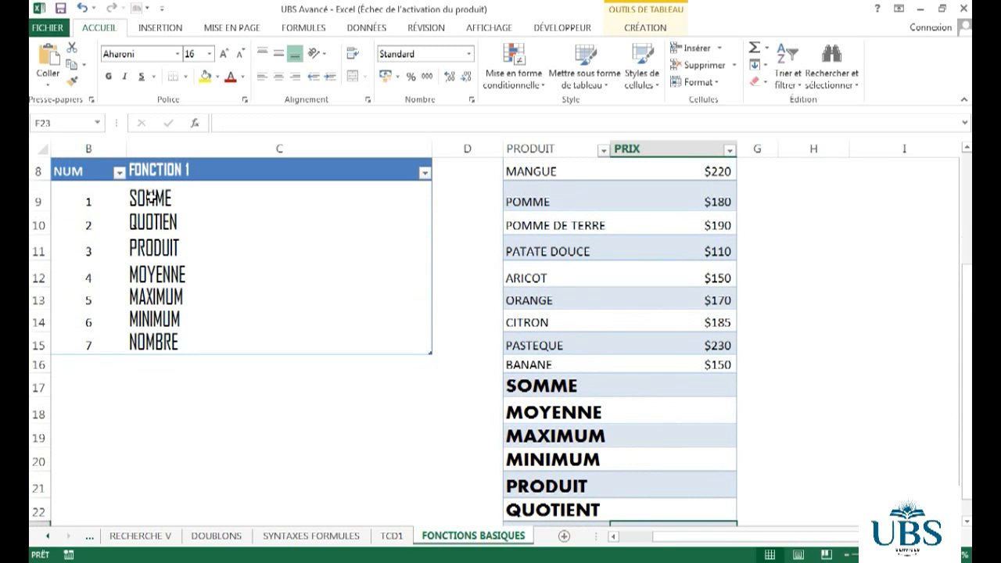
{"action": "left_click_drag", "start_coordinate": [154, 202], "coordinate": [160, 348]}
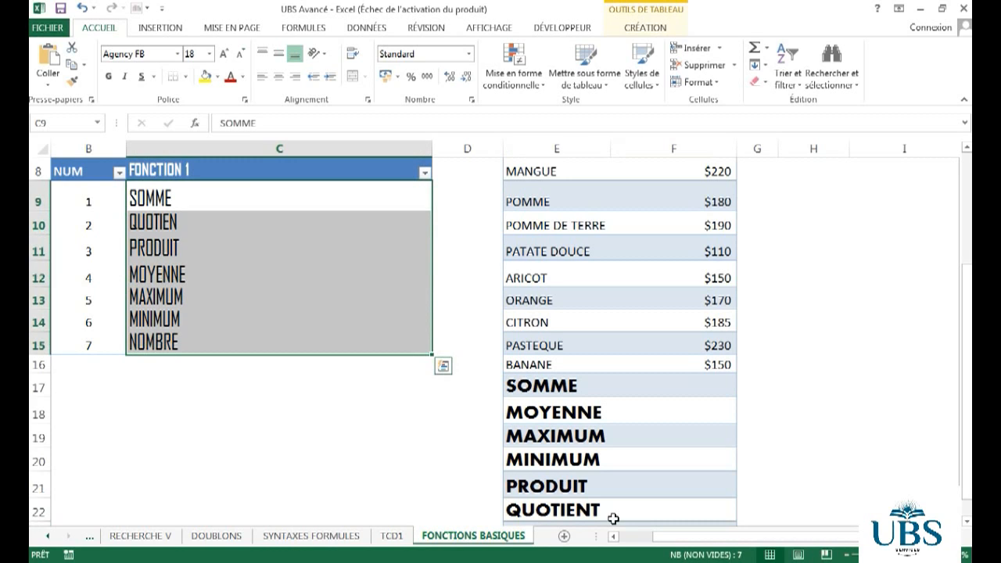
{"action": "left_click_drag", "start_coordinate": [967, 426], "coordinate": [917, 460]}
{"action": "left_click_drag", "start_coordinate": [565, 367], "coordinate": [579, 512]}
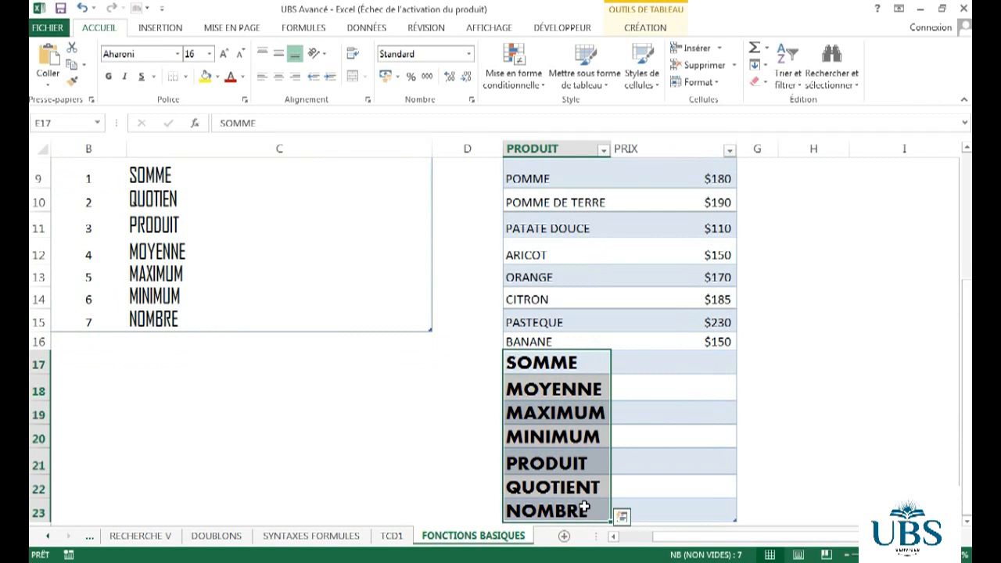
{"action": "left_click", "coordinate": [868, 427]}
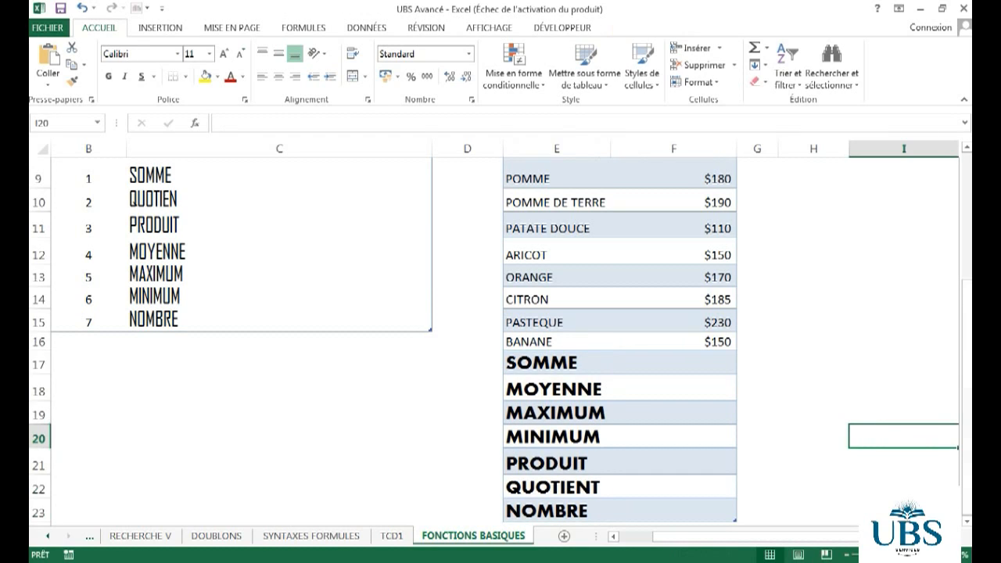
Select cell F17 in the PRIX column beside the SOMME label.
{"action": "left_click", "coordinate": [708, 363]}
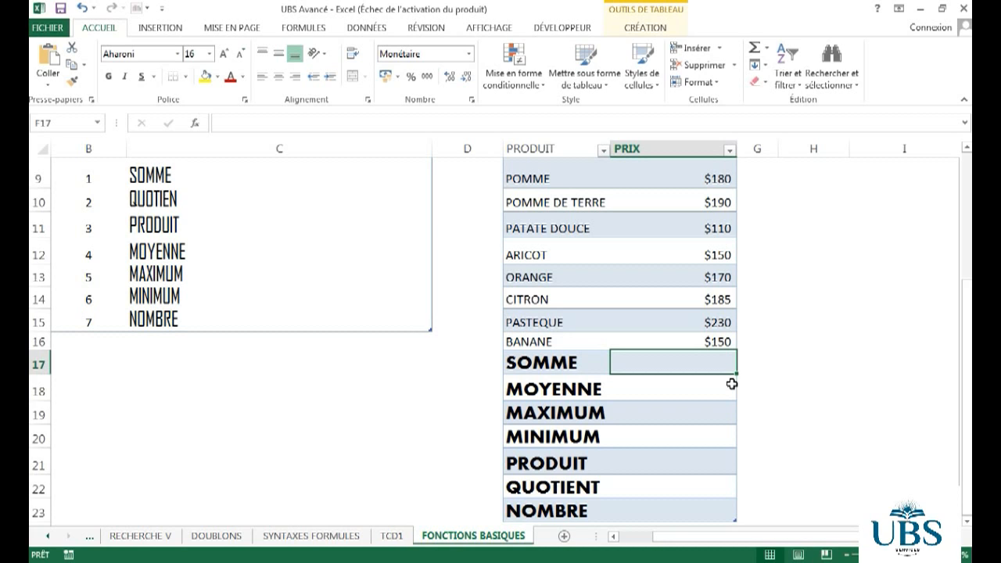
{"action": "left_click_drag", "start_coordinate": [967, 330], "coordinate": [967, 316]}
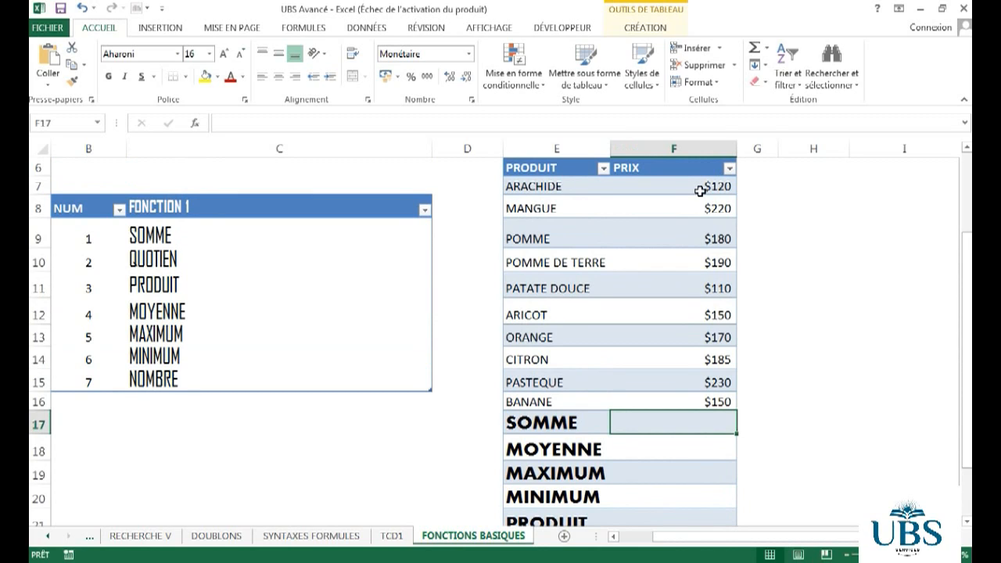
{"action": "type", "text": "="}
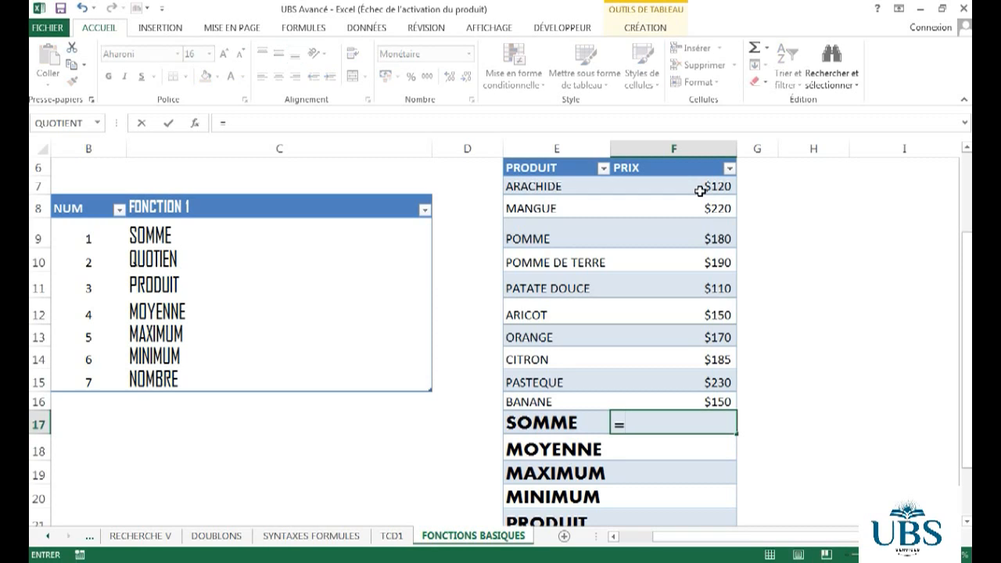
{"action": "type", "text": "SO"}
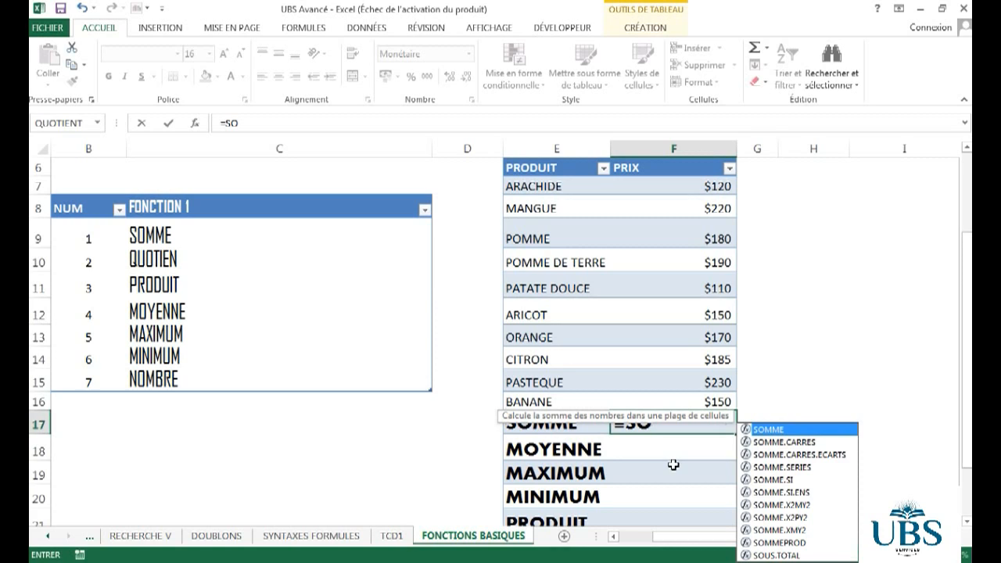
{"action": "type", "text": "MMEE"}
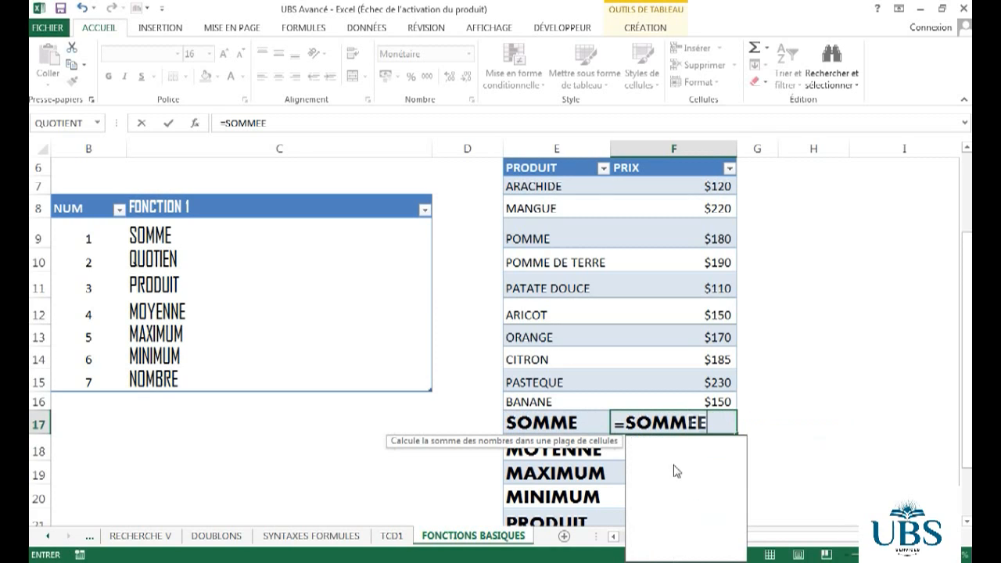
{"action": "key", "text": "BackSpace"}
{"action": "key", "text": "BackSpace"}
{"action": "key", "text": "BackSpace"}
{"action": "key", "text": "BackSpace"}
{"action": "key", "text": "BackSpace"}
{"action": "key", "text": "BackSpace"}
{"action": "key", "text": "BackSpace"}
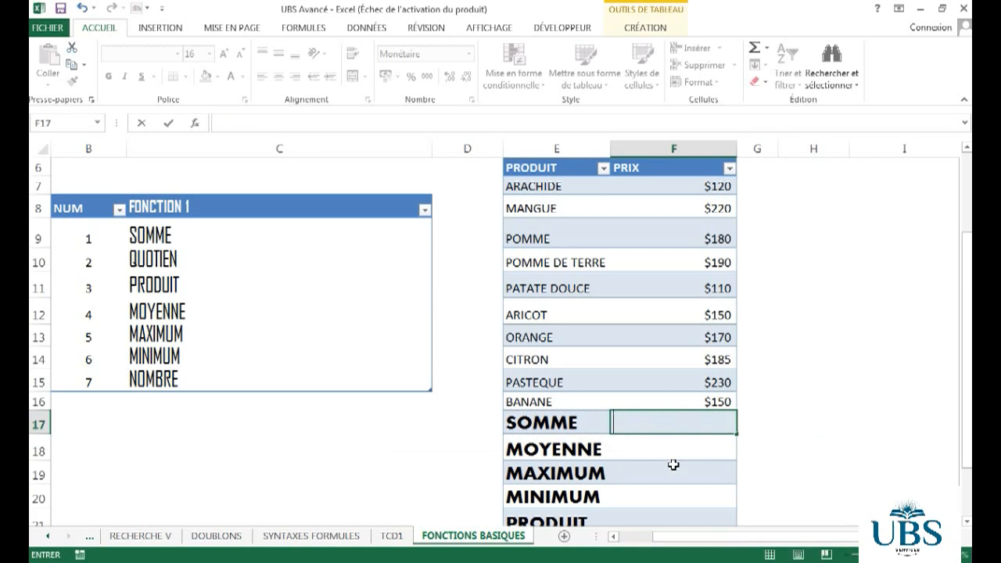
{"action": "type", "text": "somme"}
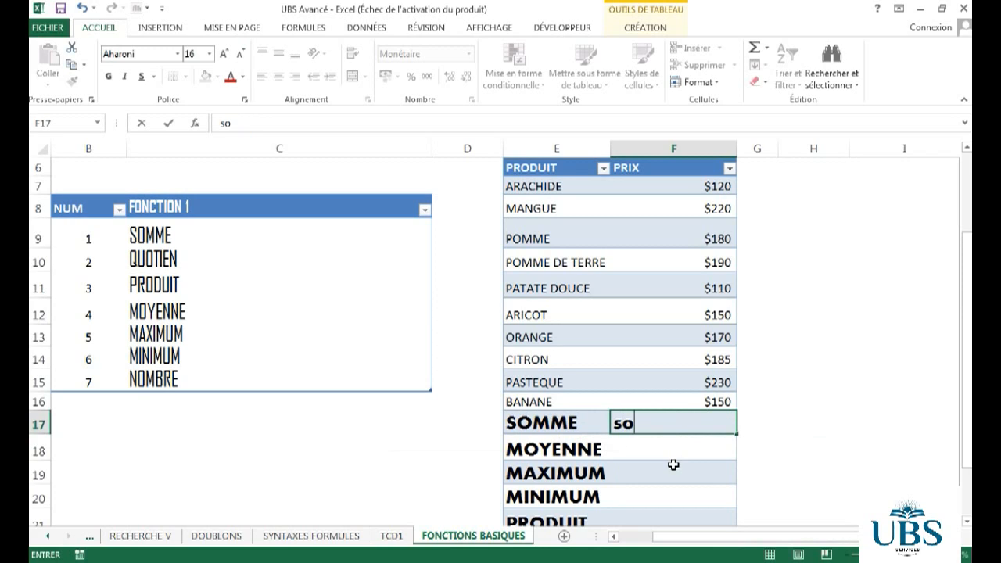
{"action": "key", "text": "BackSpace"}
{"action": "key", "text": "BackSpace"}
{"action": "key", "text": "BackSpace"}
{"action": "key", "text": "BackSpace"}
{"action": "key", "text": "BackSpace"}
Start a SOMME formula in cell F17, up to its opening parenthesis.
{"action": "type", "text": "="}
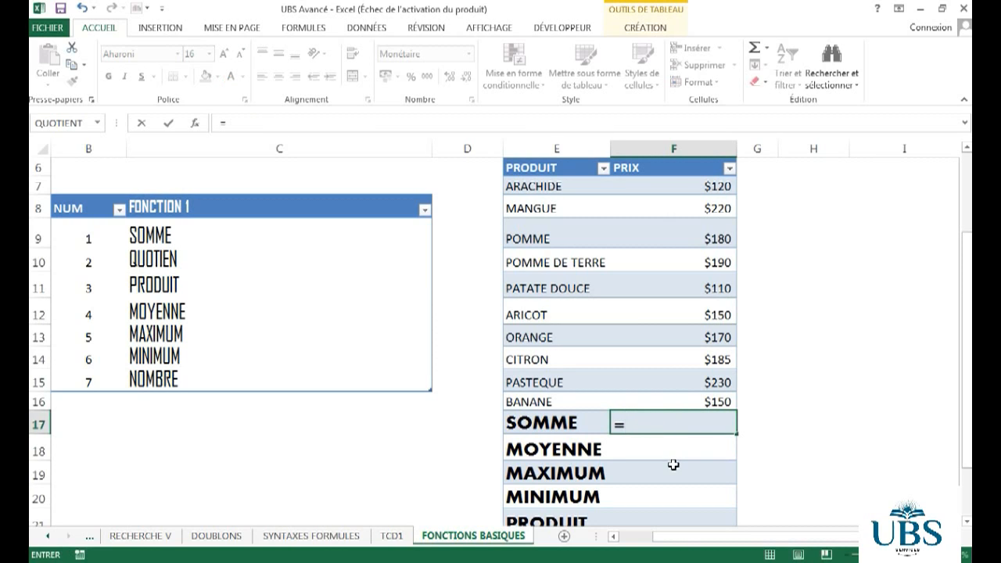
{"action": "type", "text": "somme"}
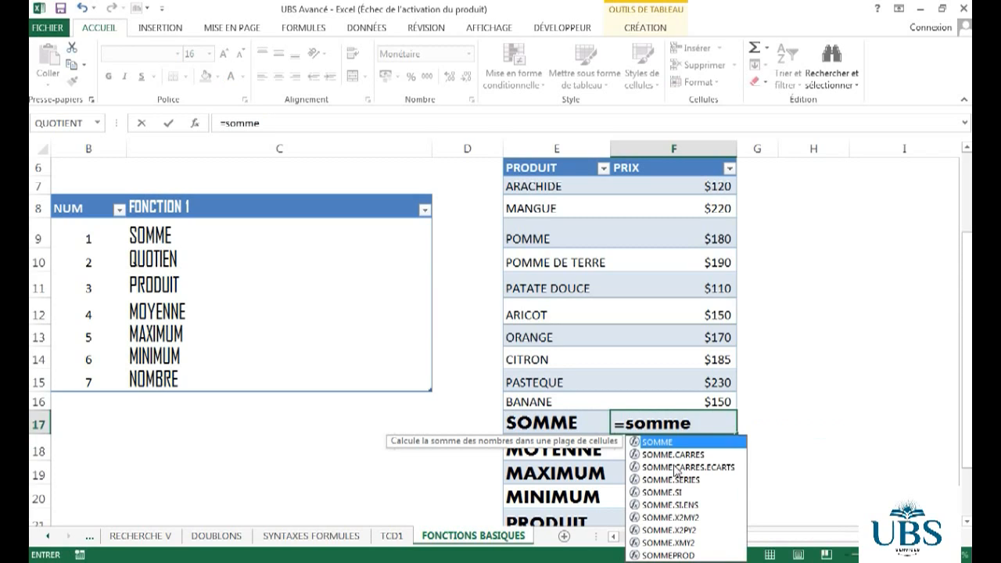
{"action": "type", "text": "("}
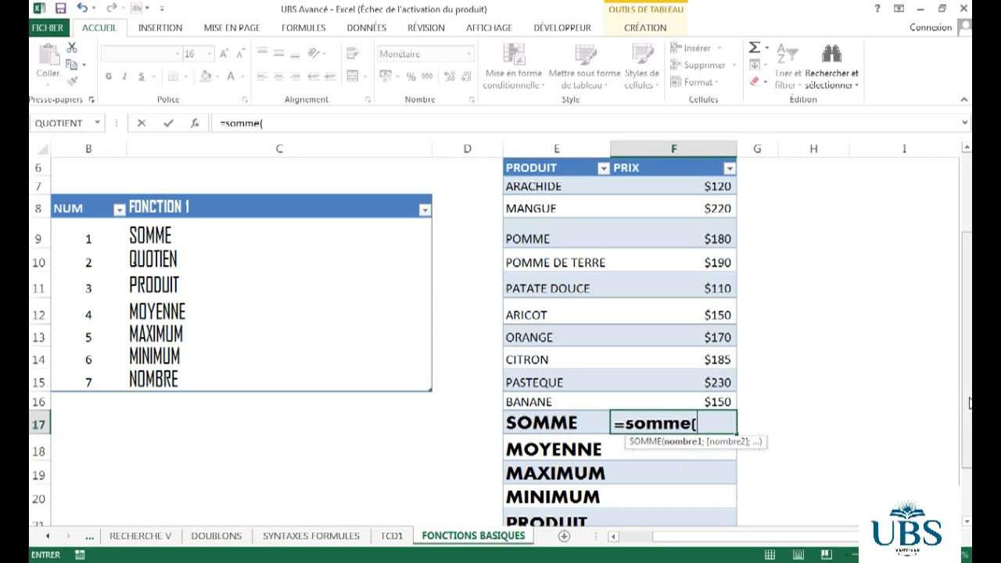
{"action": "left_click", "coordinate": [711, 184]}
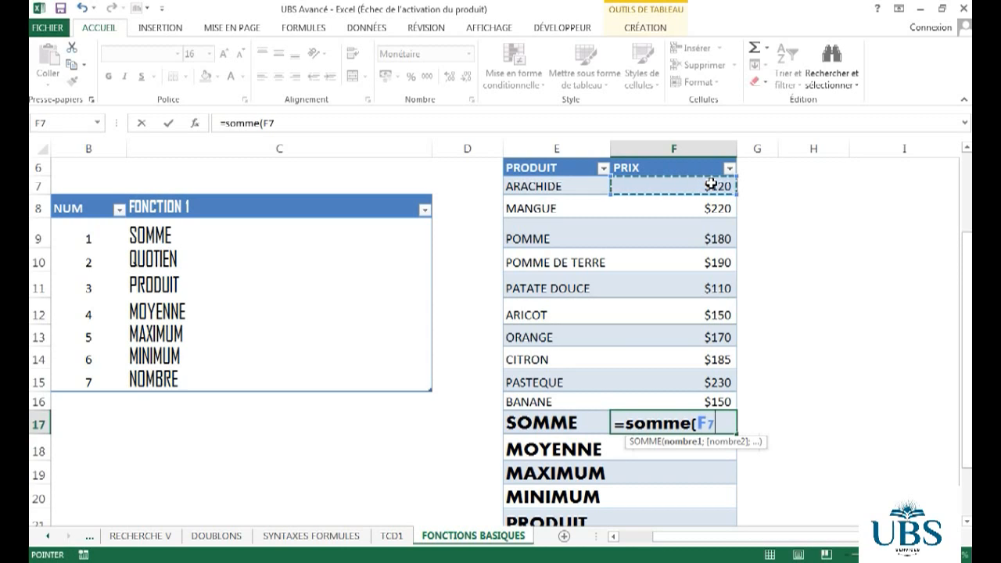
{"action": "key", "text": "F8"}
{"action": "left_click", "coordinate": [711, 184]}
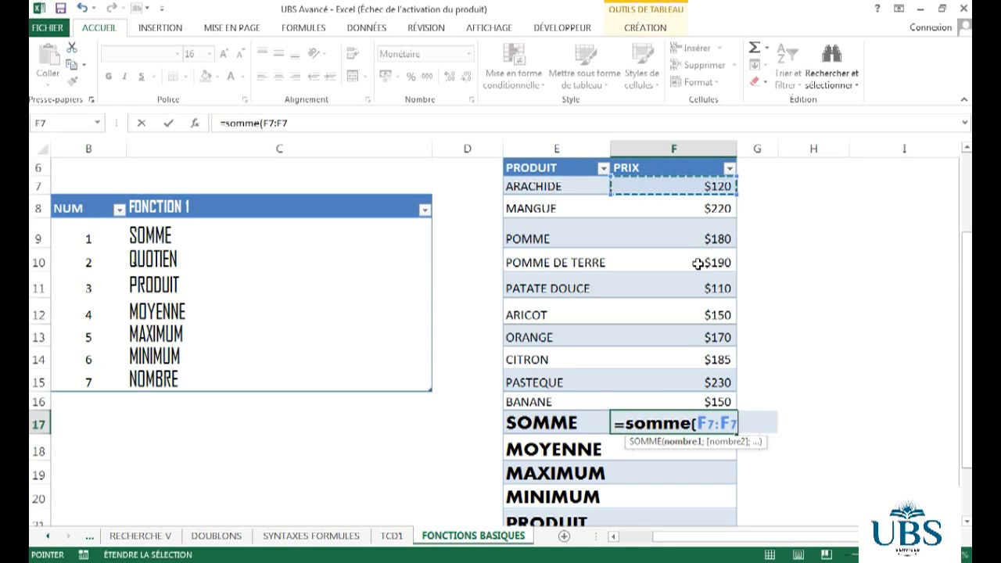
{"action": "left_click", "coordinate": [729, 403]}
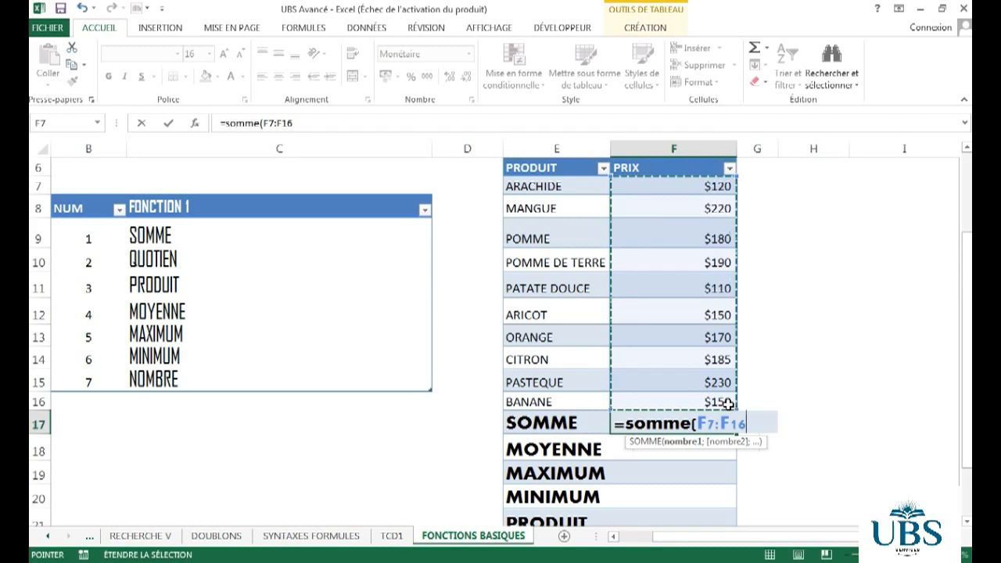
{"action": "key", "text": "BackSpace"}
{"action": "key", "text": "BackSpace"}
{"action": "key", "text": "BackSpace"}
{"action": "key", "text": "BackSpace"}
{"action": "key", "text": "BackSpace"}
{"action": "key", "text": "BackSpace"}
{"action": "key", "text": "BackSpace"}
{"action": "key", "text": "BackSpace"}
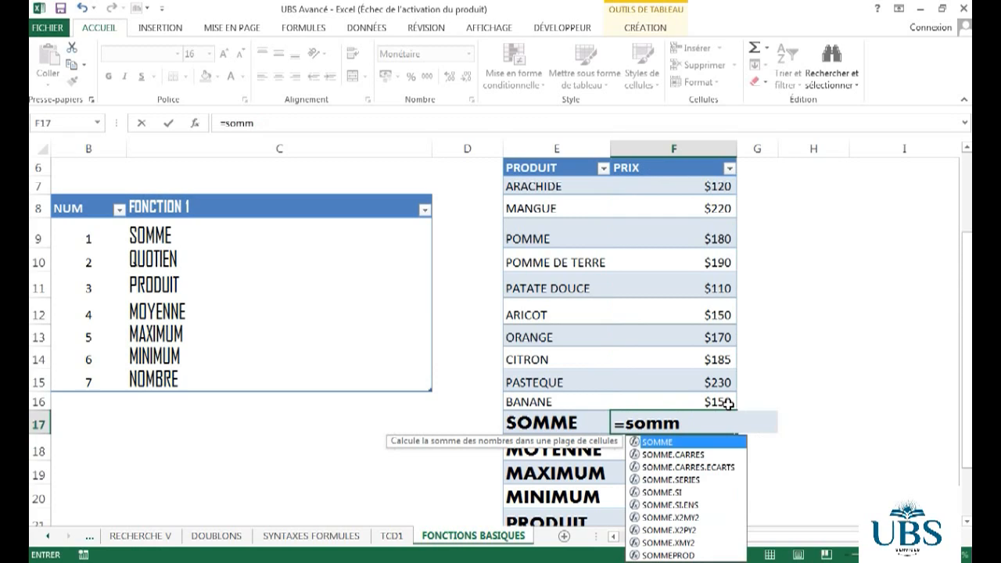
Complete the SOMME formula in cell F17 with the price range F7:F16 and confirm it.
{"action": "type", "text": "e("}
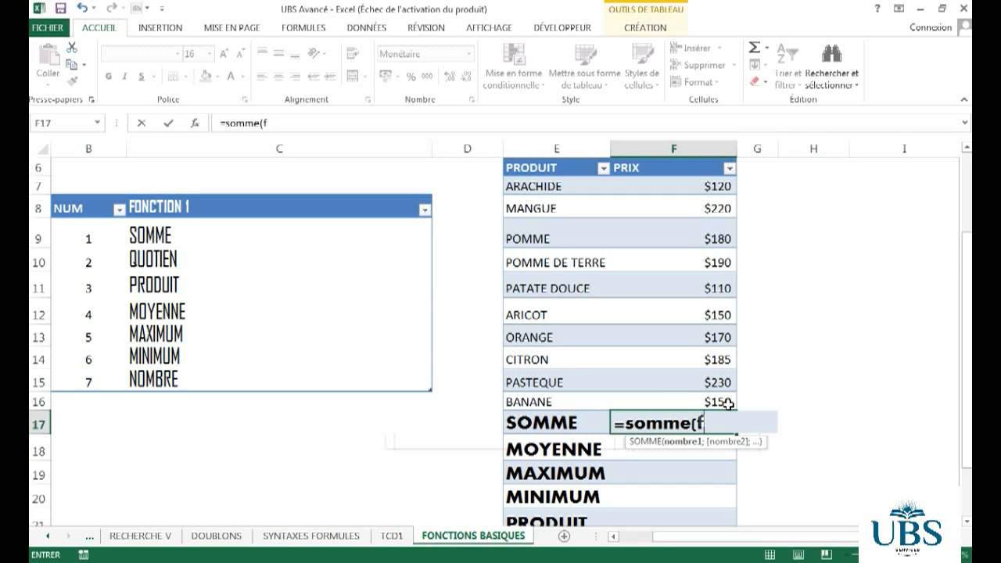
{"action": "type", "text": "f7"}
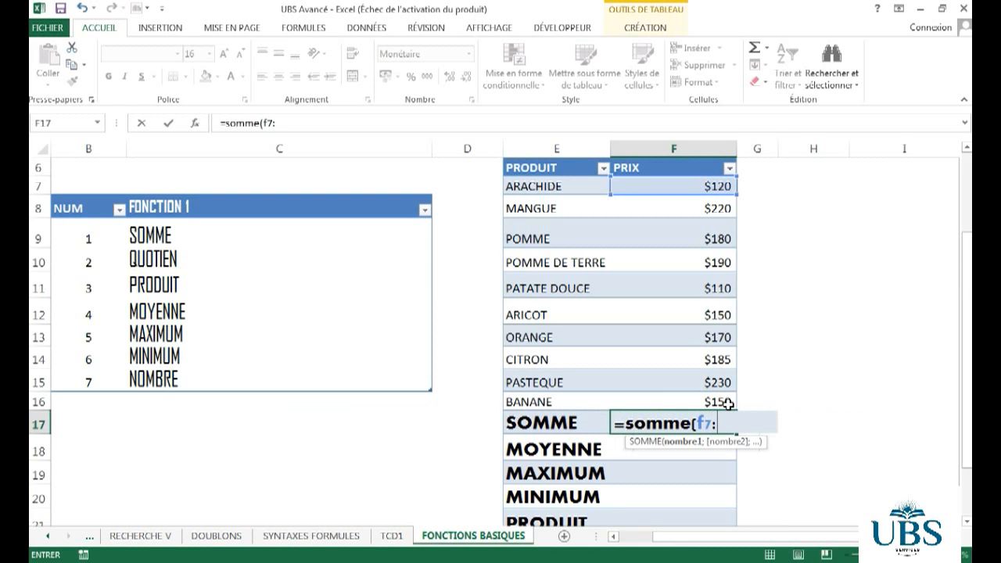
{"action": "type", "text": ":f16"}
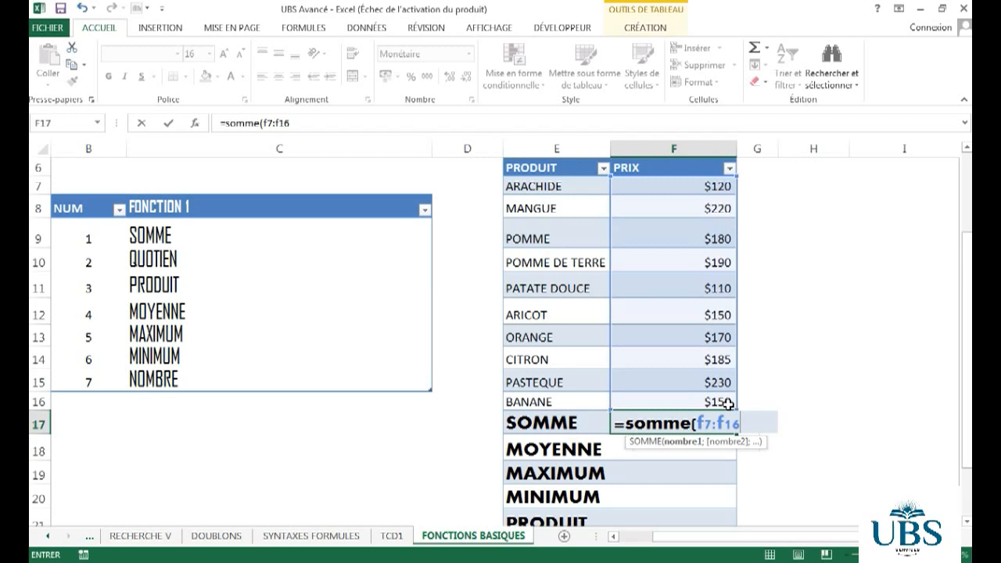
{"action": "type", "text": ")"}
{"action": "key", "text": "Return"}
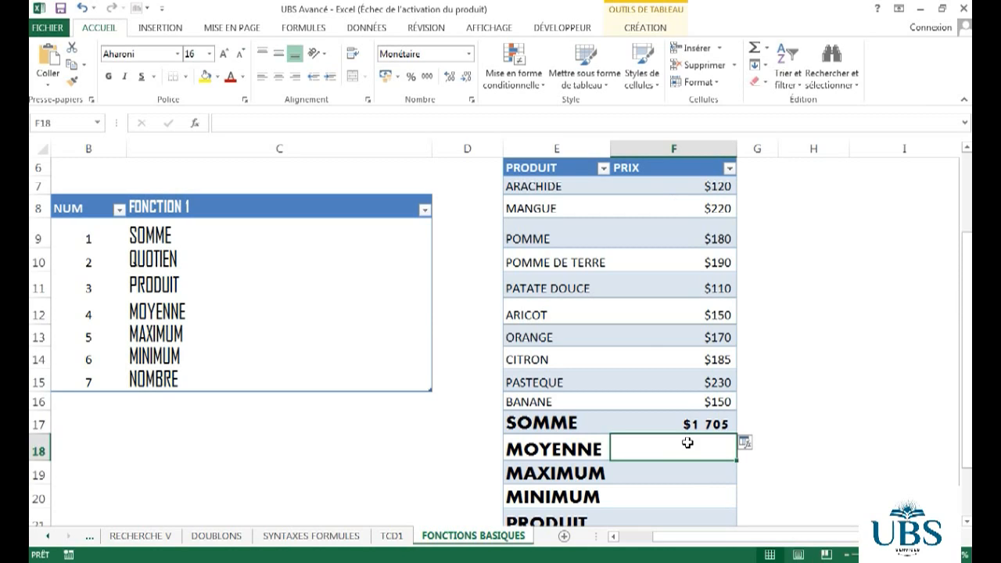
Start a MOYENNE formula in cell F18, choosing the function from the suggestions.
{"action": "type", "text": "="}
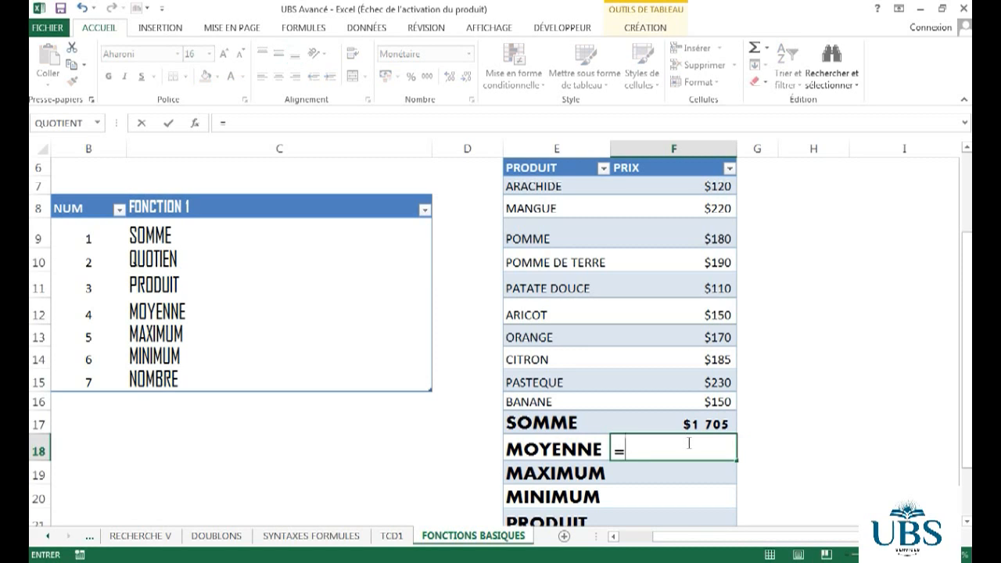
{"action": "type", "text": "moye"}
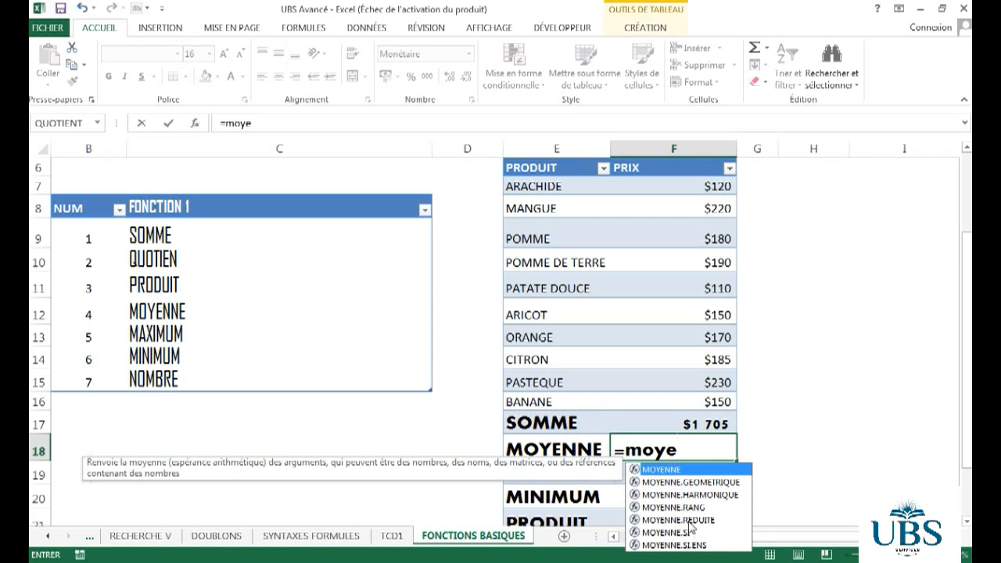
{"action": "double_click", "coordinate": [663, 471]}
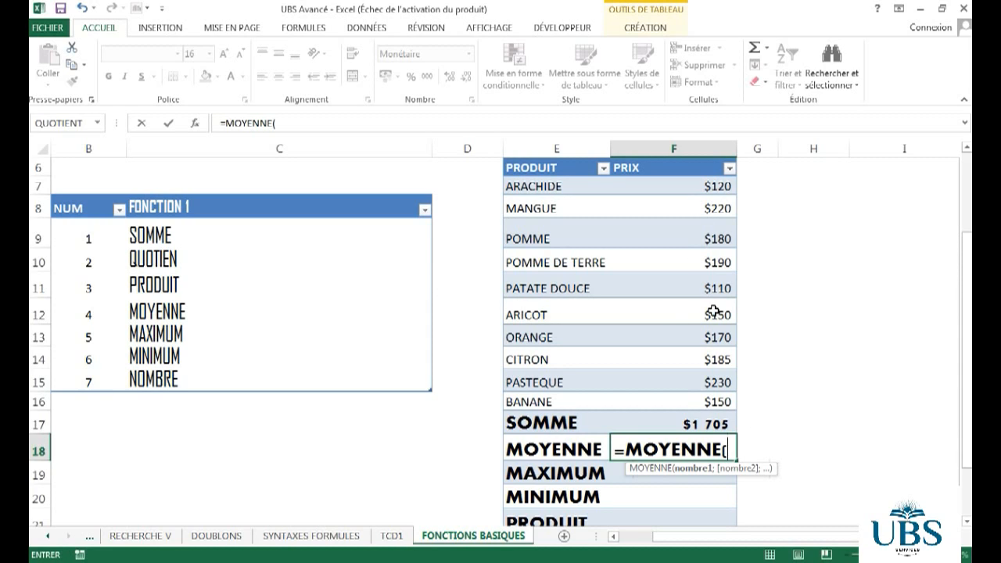
{"action": "type", "text": "f7"}
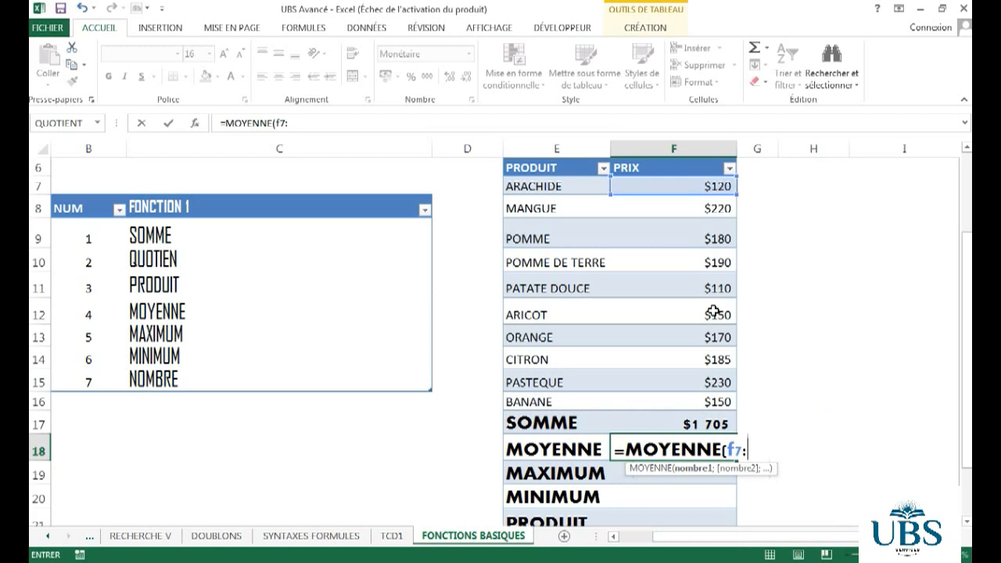
{"action": "type", "text": ":f16"}
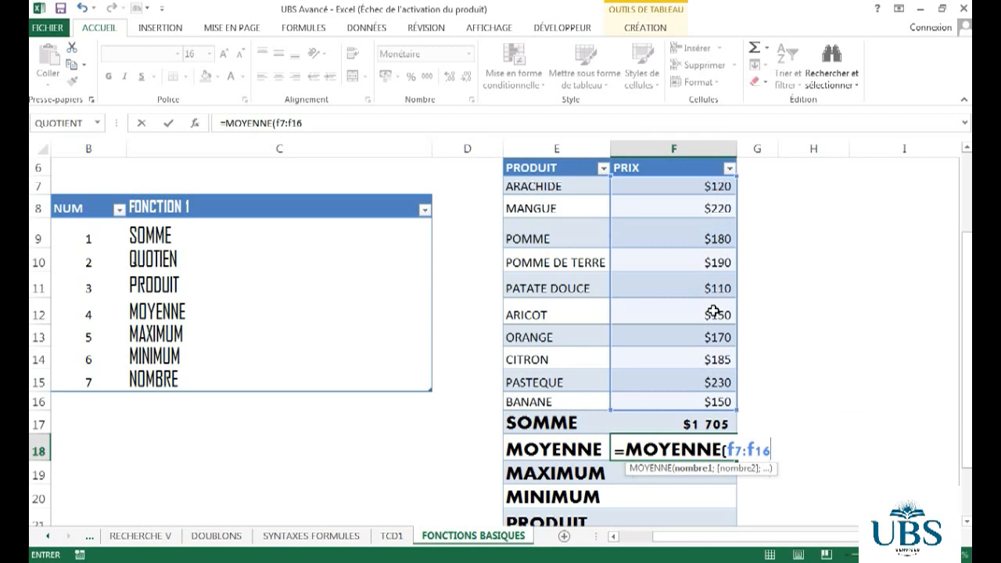
{"action": "key", "text": "BackSpace"}
{"action": "key", "text": "BackSpace"}
{"action": "key", "text": "BackSpace"}
{"action": "key", "text": "BackSpace"}
{"action": "key", "text": "BackSpace"}
{"action": "key", "text": "BackSpace"}
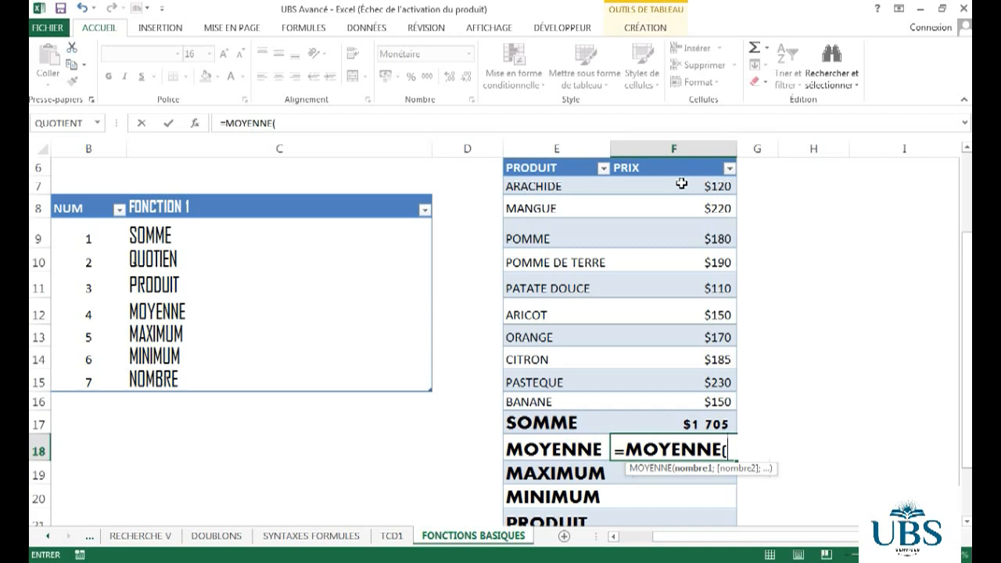
Complete the MOYENNE formula in F18 with the range F7:F16, and check its result against the average of the selected prices.
{"action": "left_click_drag", "start_coordinate": [682, 184], "coordinate": [686, 399]}
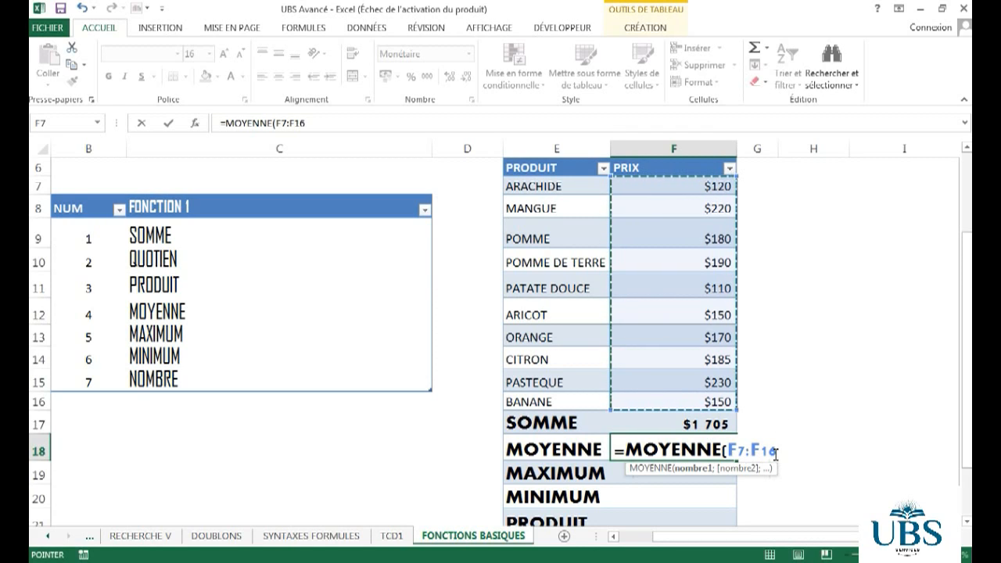
{"action": "type", "text": ")"}
{"action": "key", "text": "Return"}
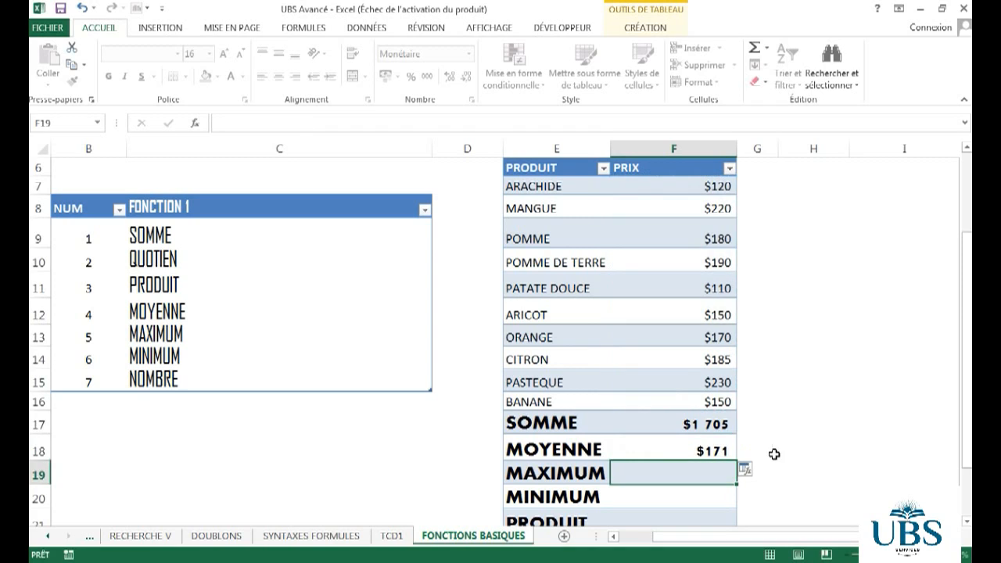
{"action": "left_click", "coordinate": [704, 453]}
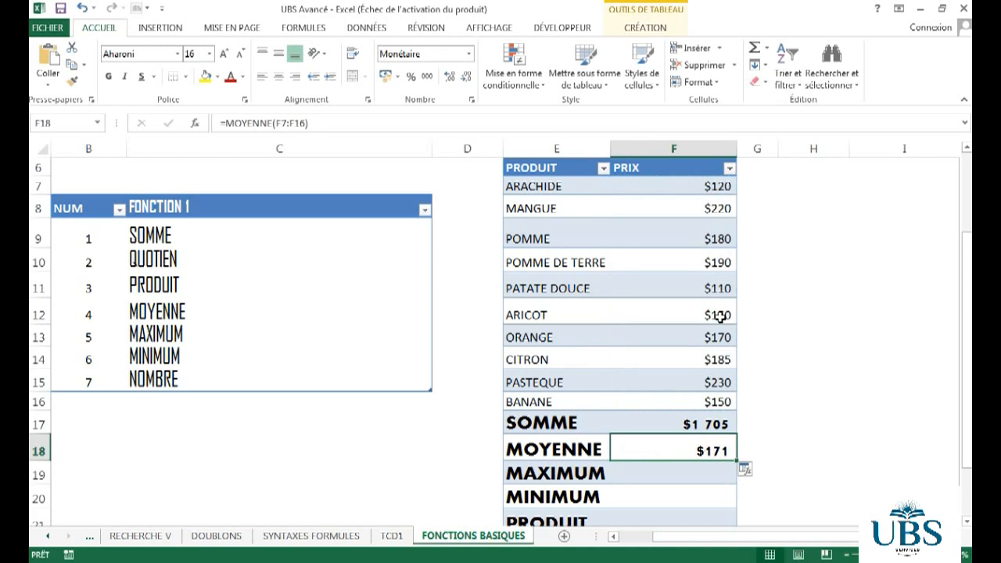
{"action": "left_click_drag", "start_coordinate": [701, 185], "coordinate": [715, 402]}
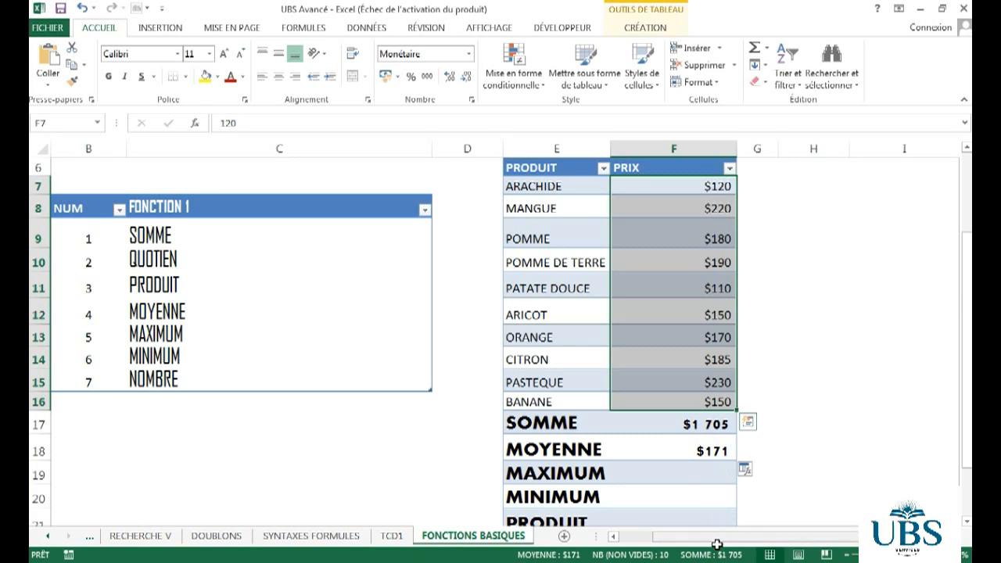
Enter a MAX formula over the price range F7:F16 in cell F19 of the MAXIMUM row, and check the formula.
{"action": "left_click", "coordinate": [711, 478]}
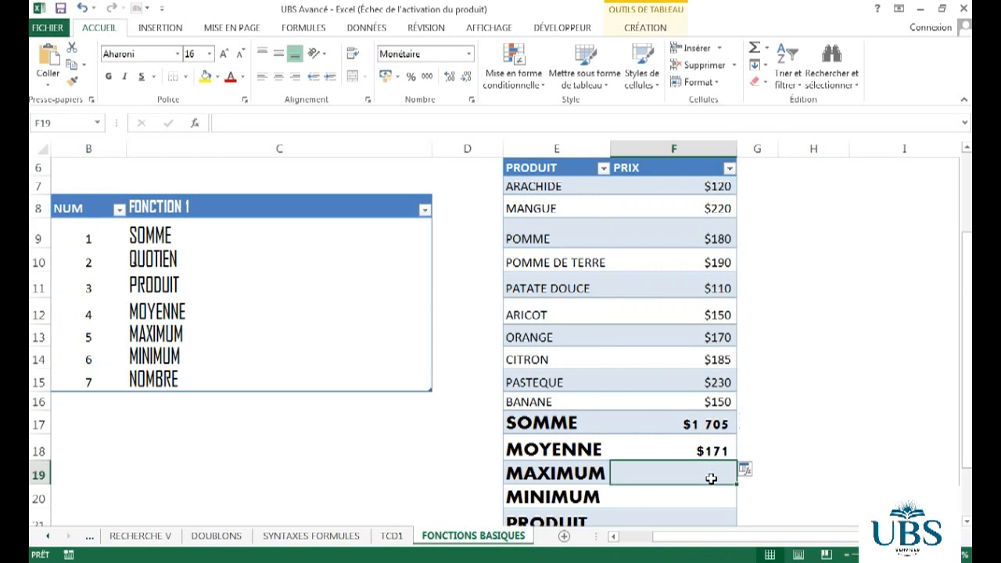
{"action": "type", "text": "="}
{"action": "key", "text": "BackSpace"}
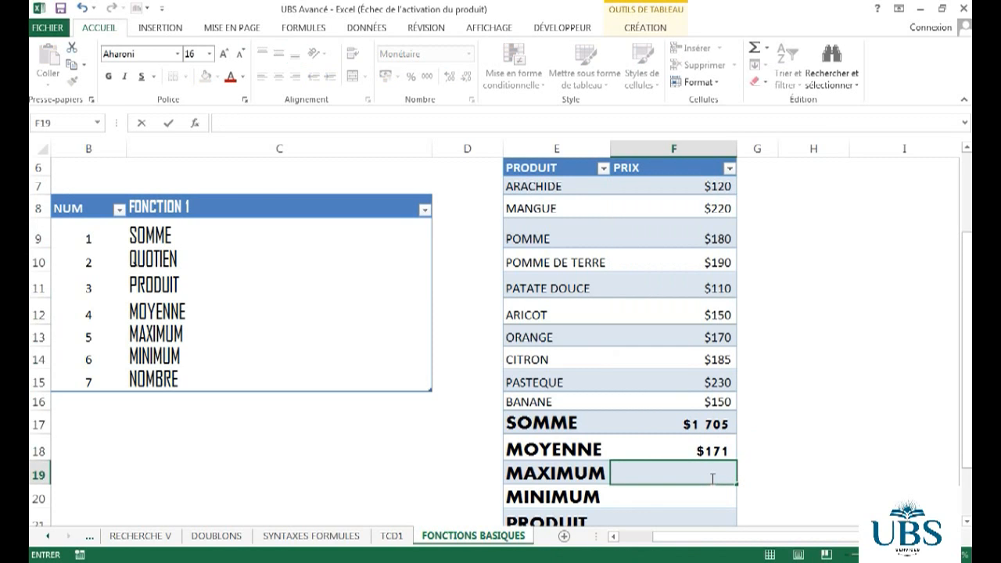
{"action": "type", "text": "="}
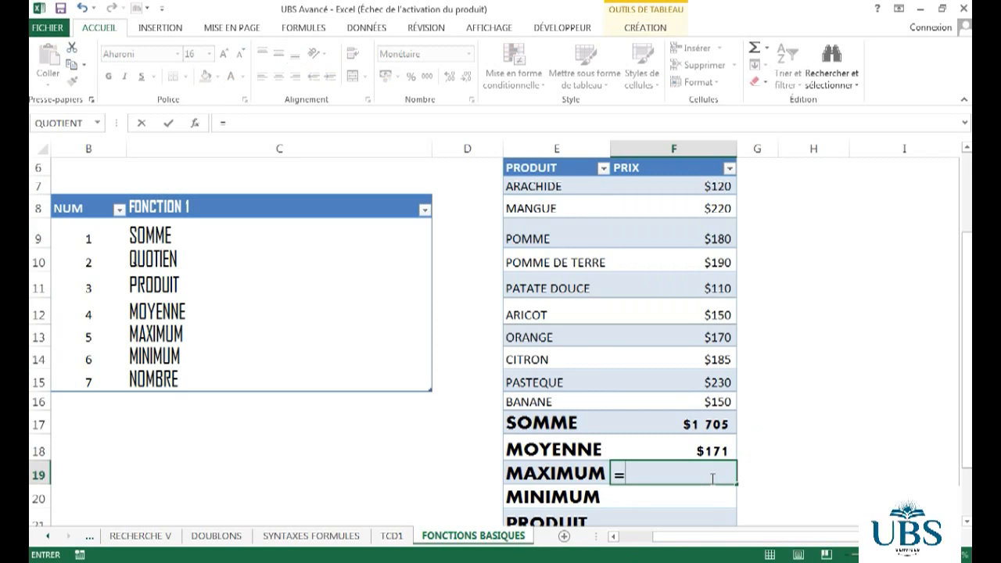
{"action": "type", "text": "M"}
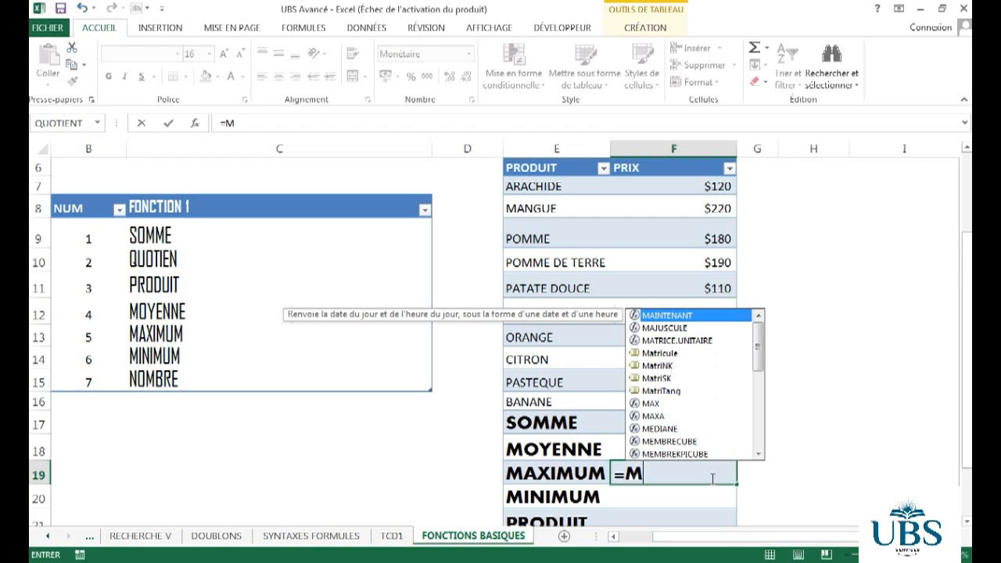
{"action": "type", "text": "AX"}
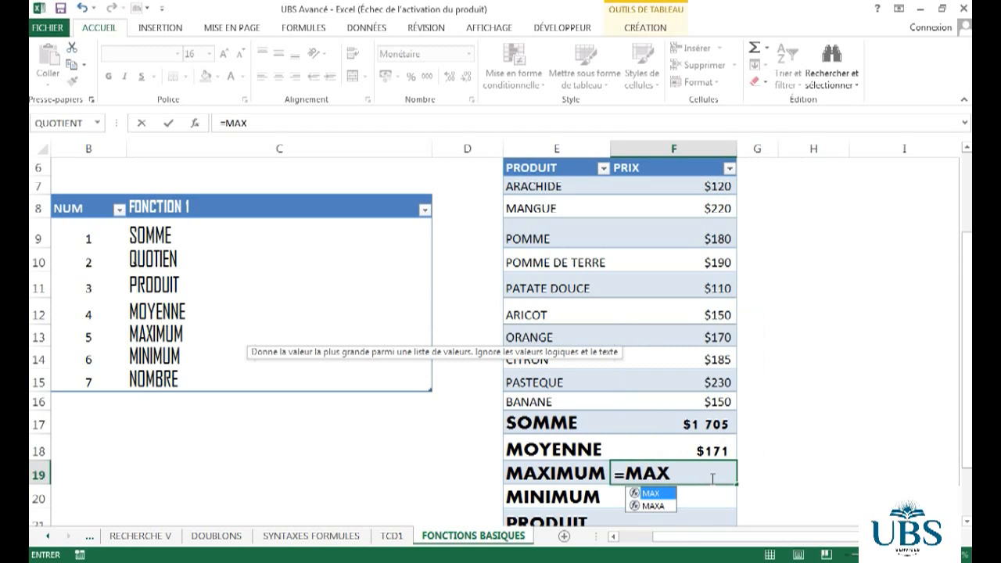
{"action": "double_click", "coordinate": [649, 493]}
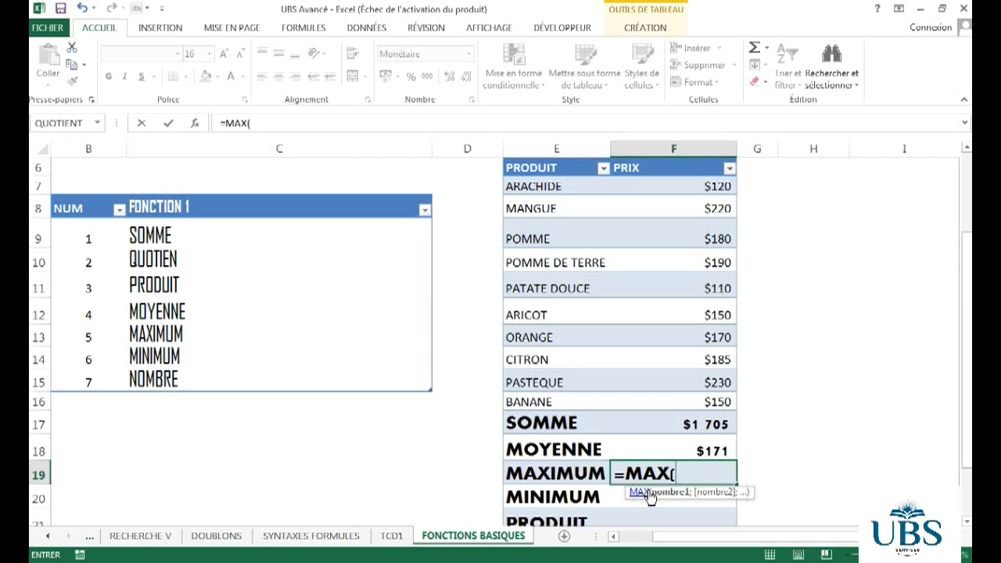
{"action": "left_click", "coordinate": [697, 186]}
{"action": "left_click_drag", "start_coordinate": [702, 254], "coordinate": [700, 400]}
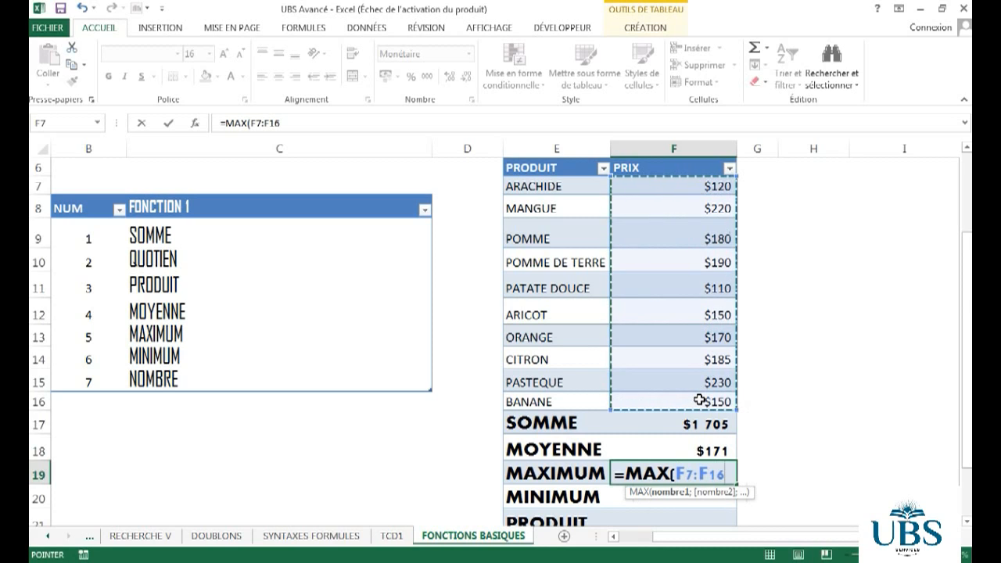
{"action": "type", "text": ")"}
{"action": "key", "text": "Return"}
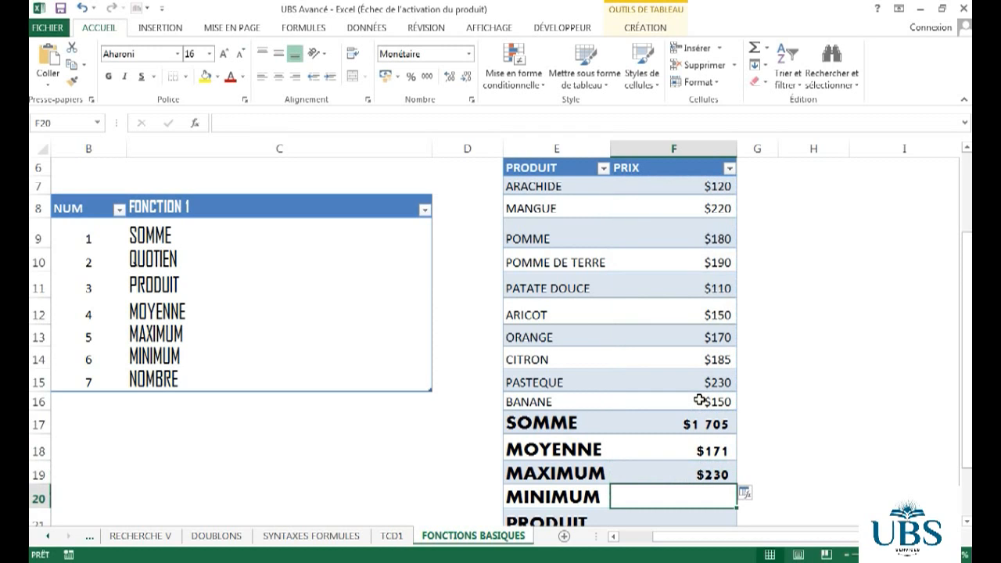
{"action": "left_click", "coordinate": [707, 477]}
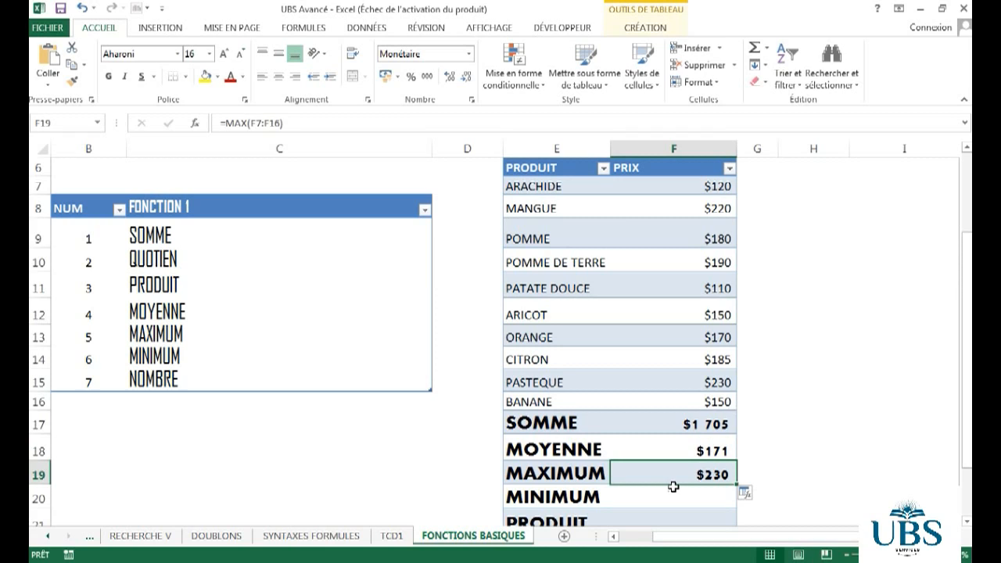
Enter a MIN formula over the price range F7:F16 in cell F20 of the MINIMUM row.
{"action": "left_click", "coordinate": [711, 516]}
{"action": "left_click", "coordinate": [712, 502]}
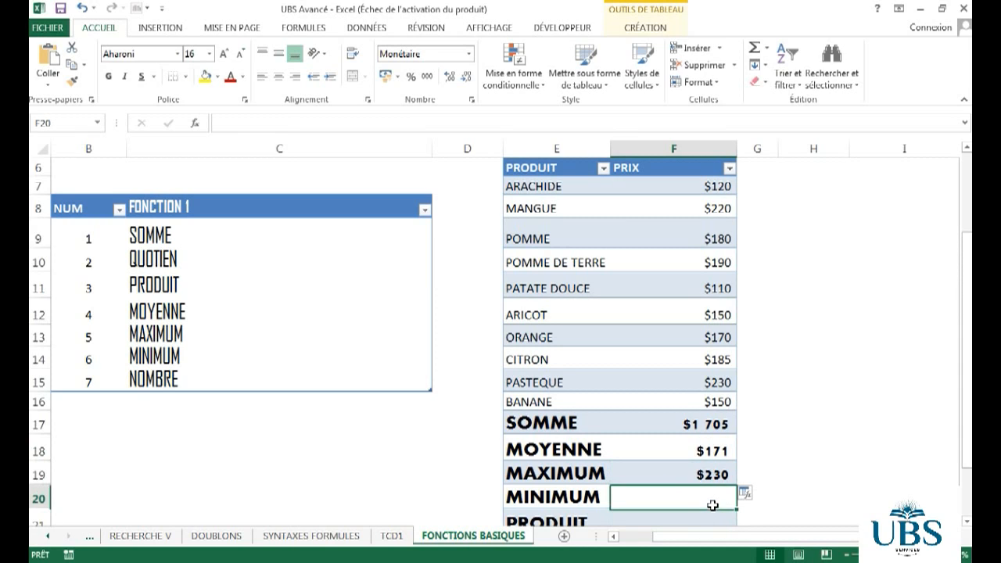
{"action": "type", "text": "="}
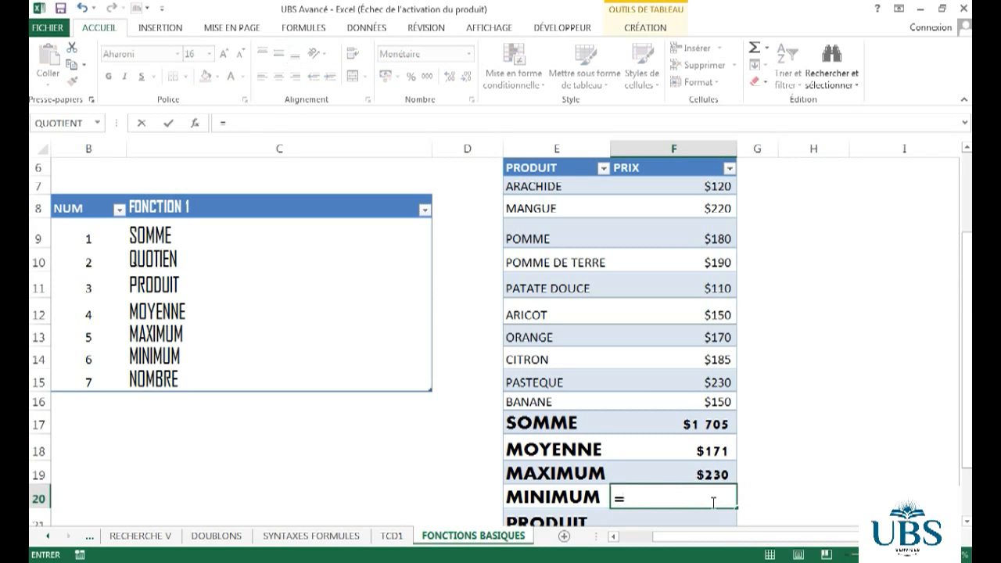
{"action": "type", "text": "MIN"}
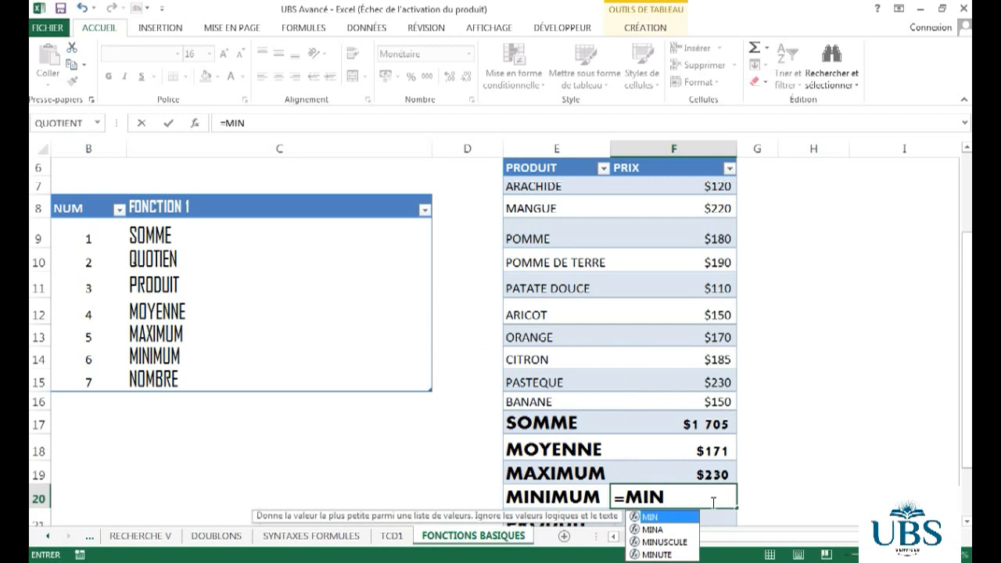
{"action": "type", "text": "("}
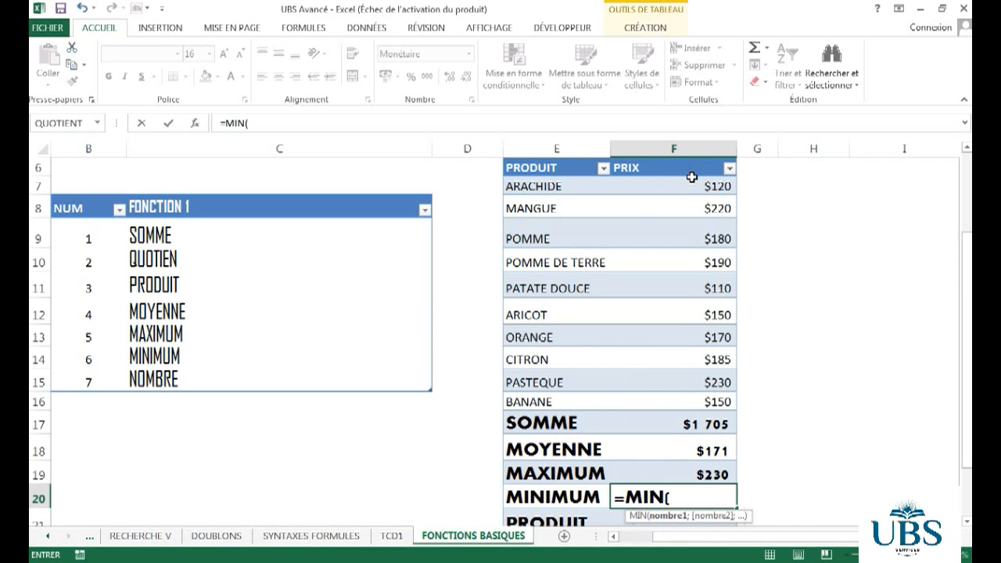
{"action": "left_click_drag", "start_coordinate": [708, 186], "coordinate": [714, 404]}
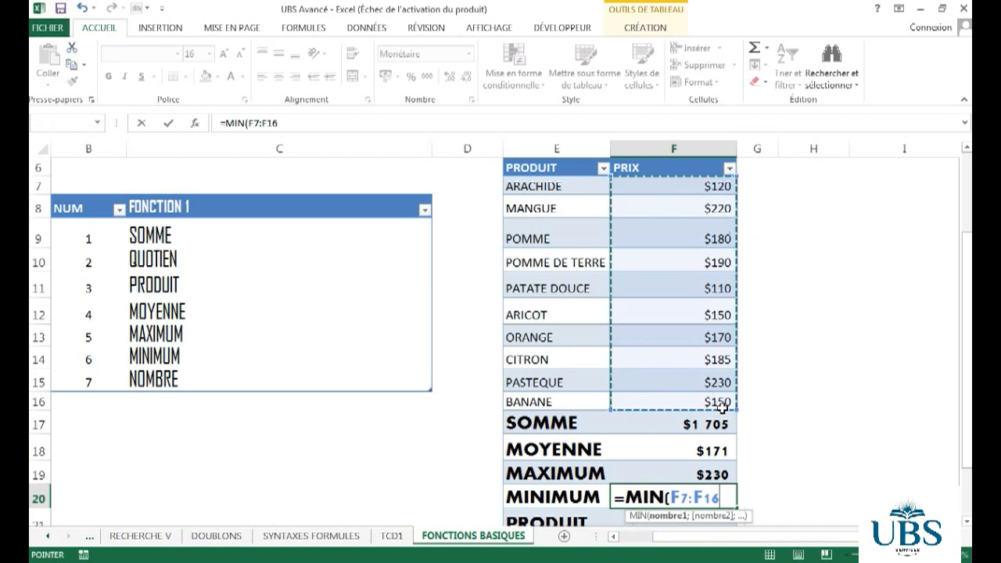
{"action": "key", "text": "Return"}
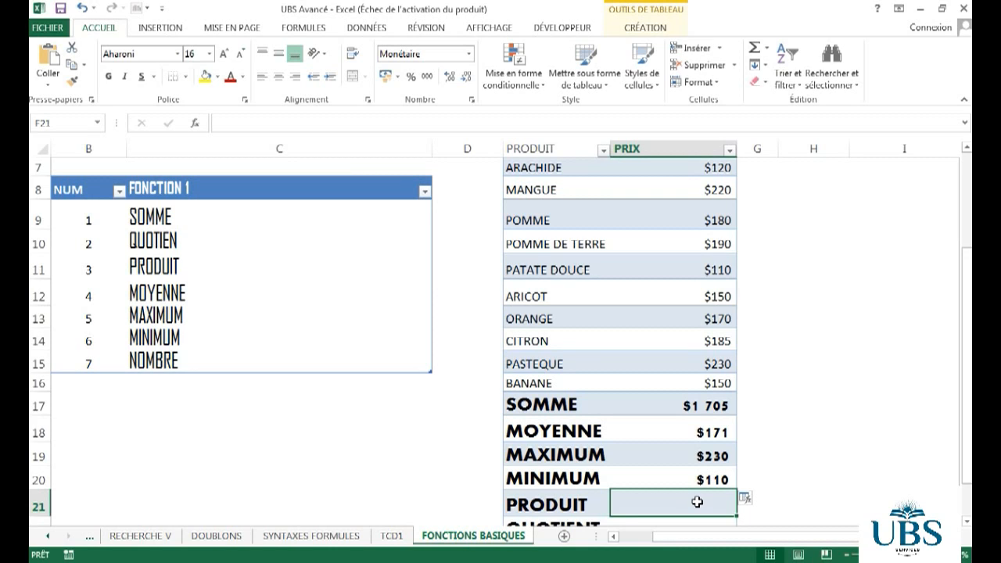
Enter a PRODUIT formula over the price range F7:F16 in cell F21.
{"action": "type", "text": "="}
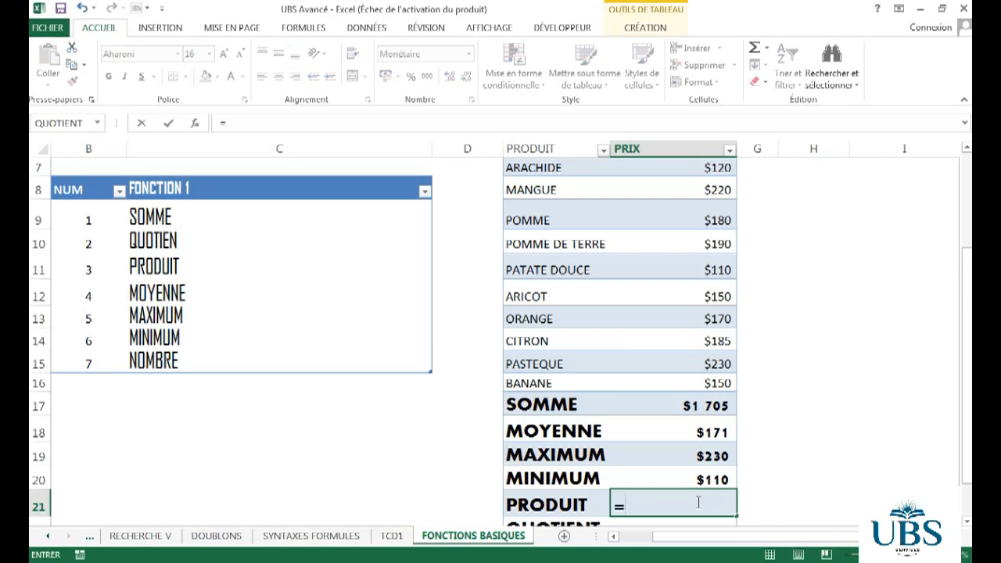
{"action": "type", "text": "PRODUI"}
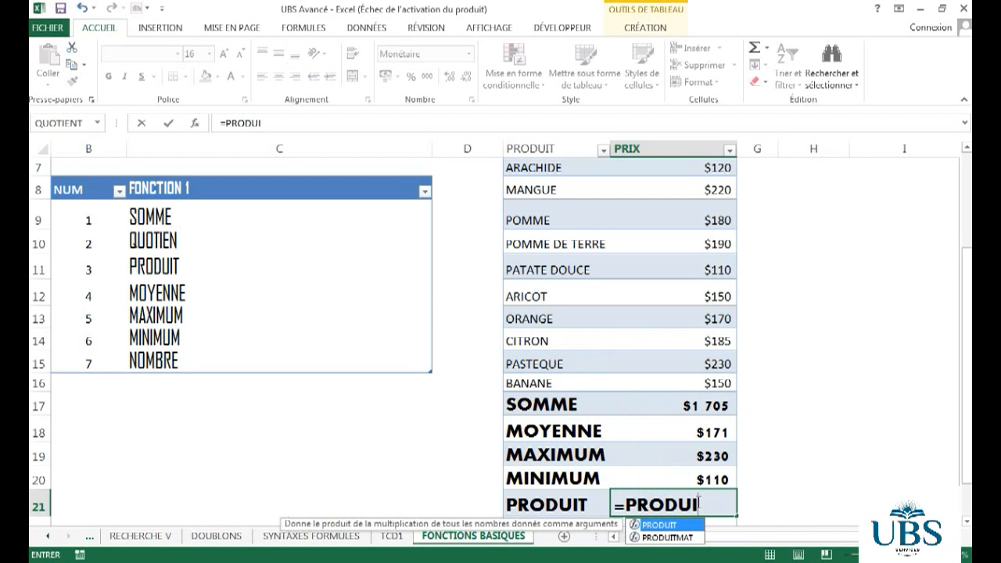
{"action": "double_click", "coordinate": [656, 526]}
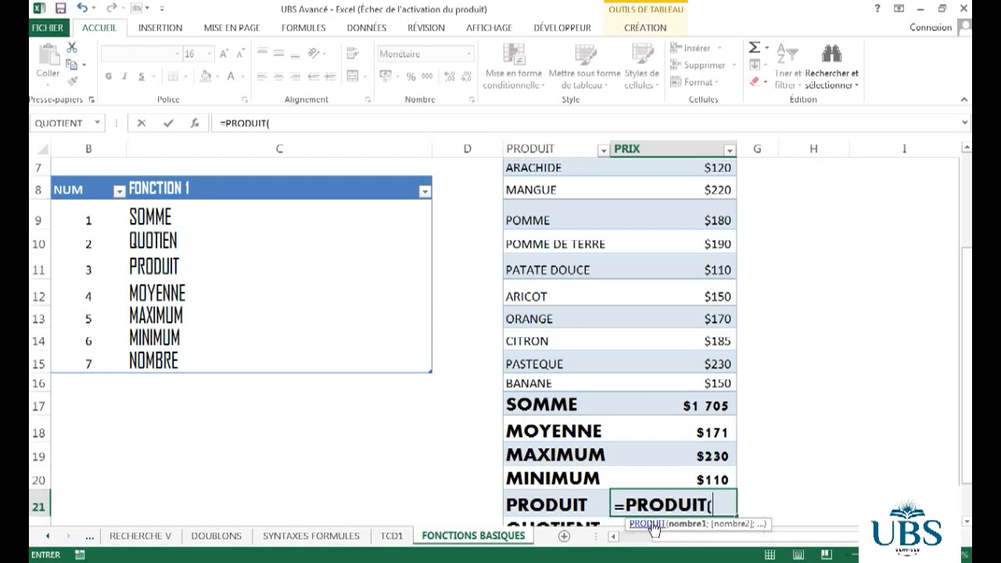
{"action": "left_click_drag", "start_coordinate": [969, 324], "coordinate": [969, 279]}
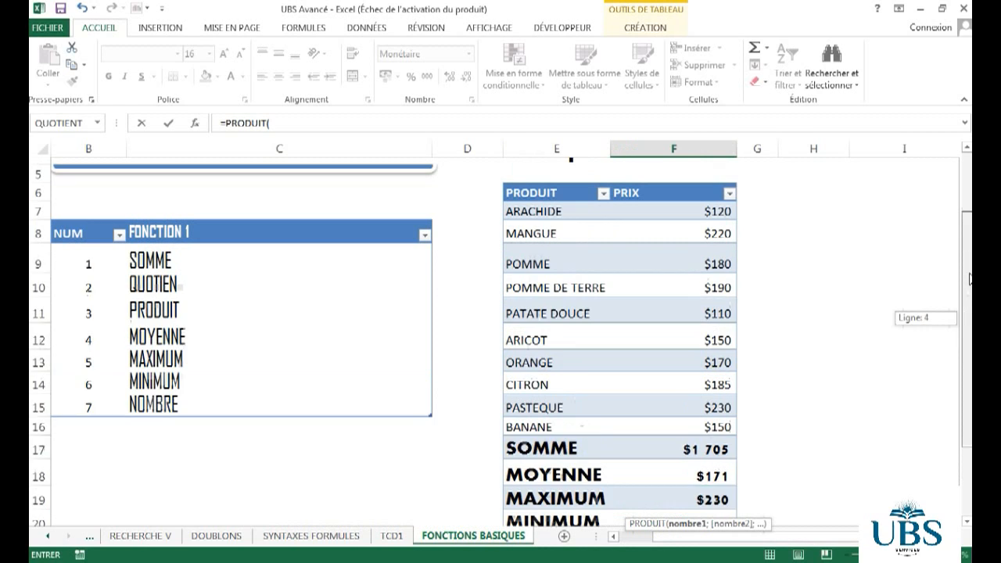
{"action": "left_click", "coordinate": [695, 243]}
{"action": "left_click_drag", "start_coordinate": [694, 243], "coordinate": [693, 457]}
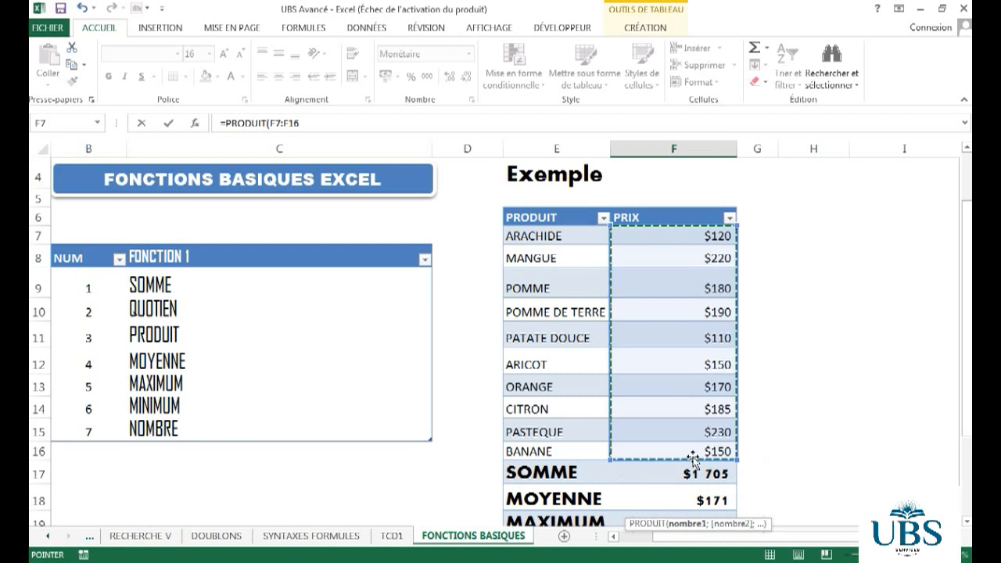
{"action": "key", "text": "Return"}
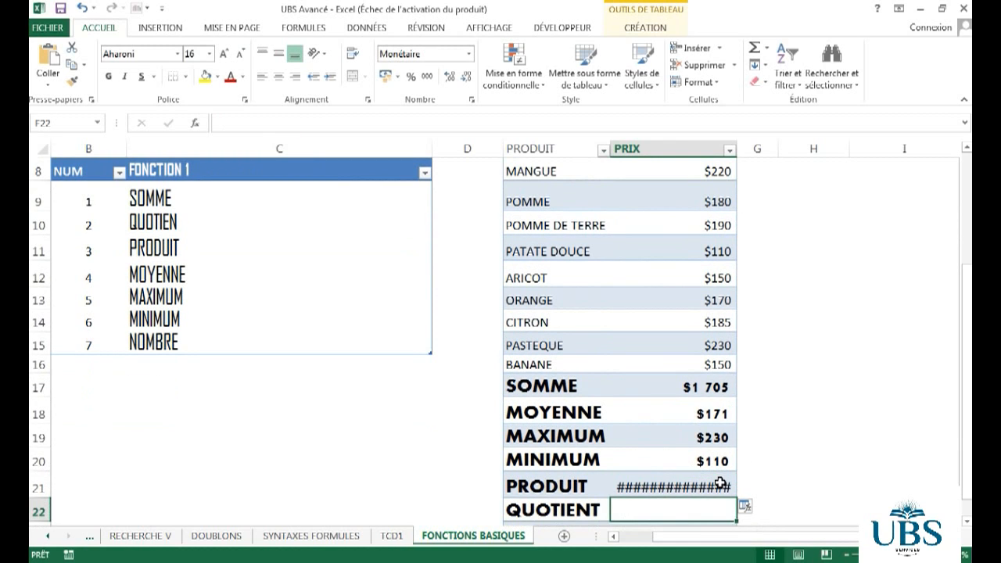
Widen column F to fit the long product, and replace the formula in F21 with PRODUIT over F19:F20.
{"action": "key", "text": "Up"}
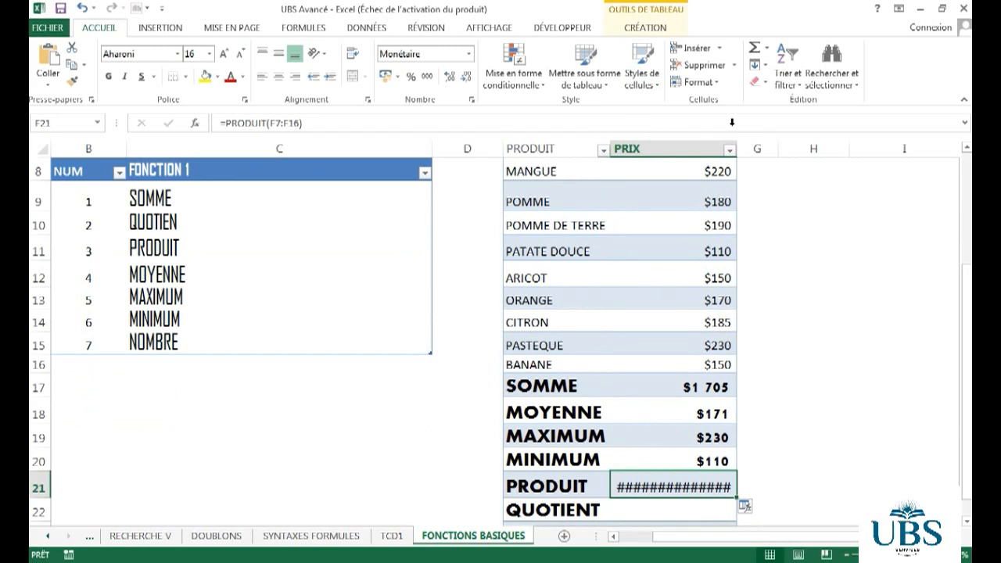
{"action": "left_click_drag", "start_coordinate": [738, 141], "coordinate": [872, 147]}
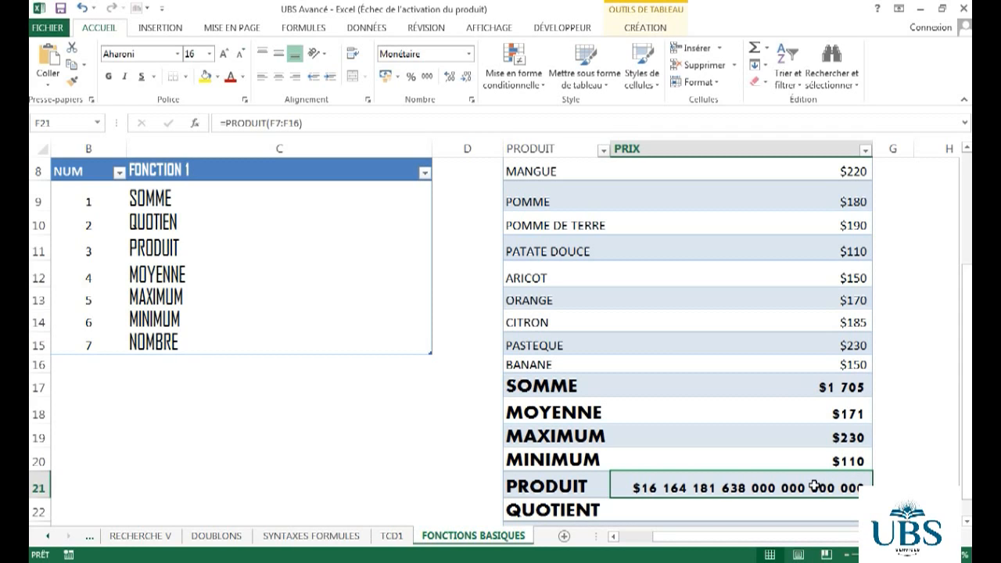
{"action": "type", "text": "=PRO"}
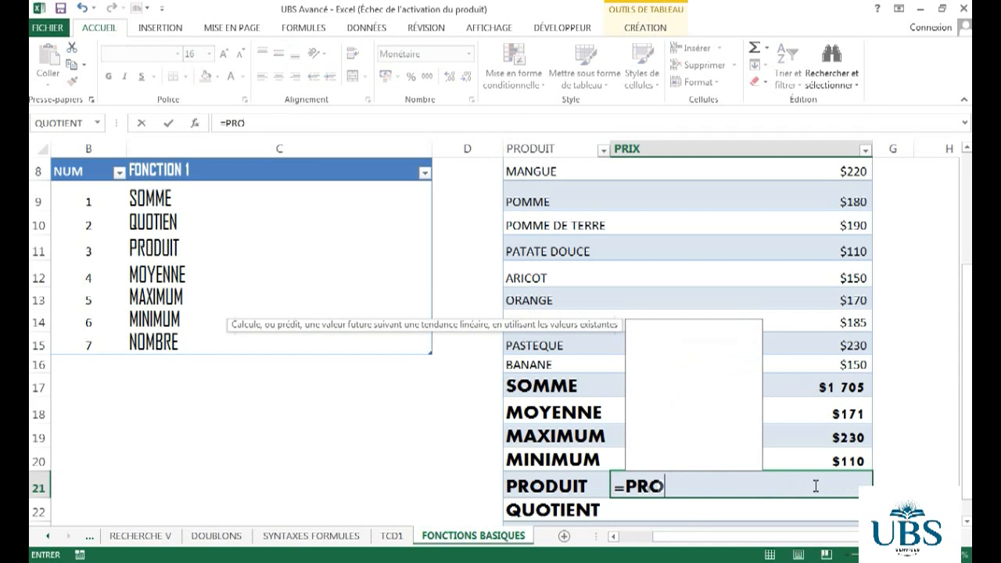
{"action": "type", "text": "DUIT"}
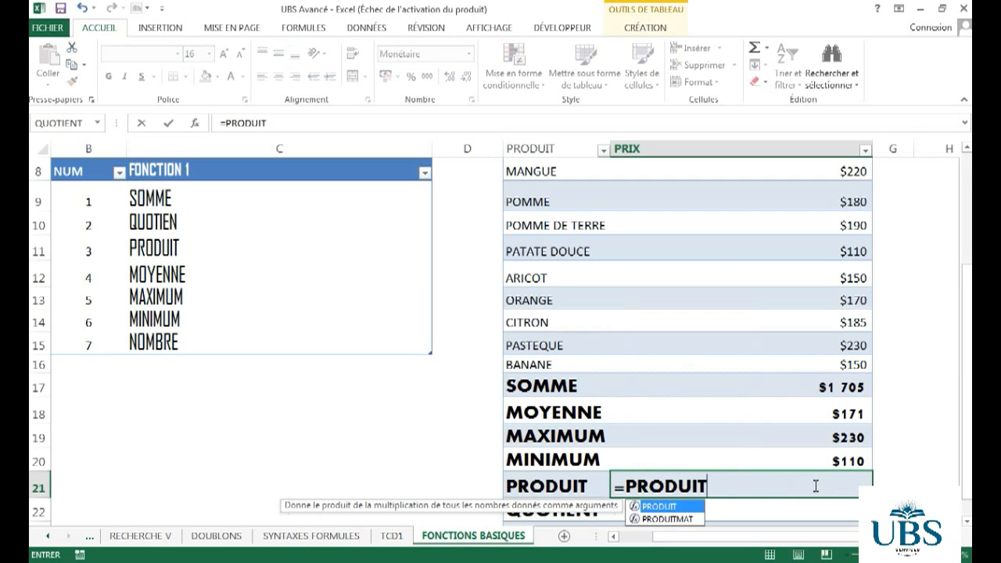
{"action": "type", "text": "("}
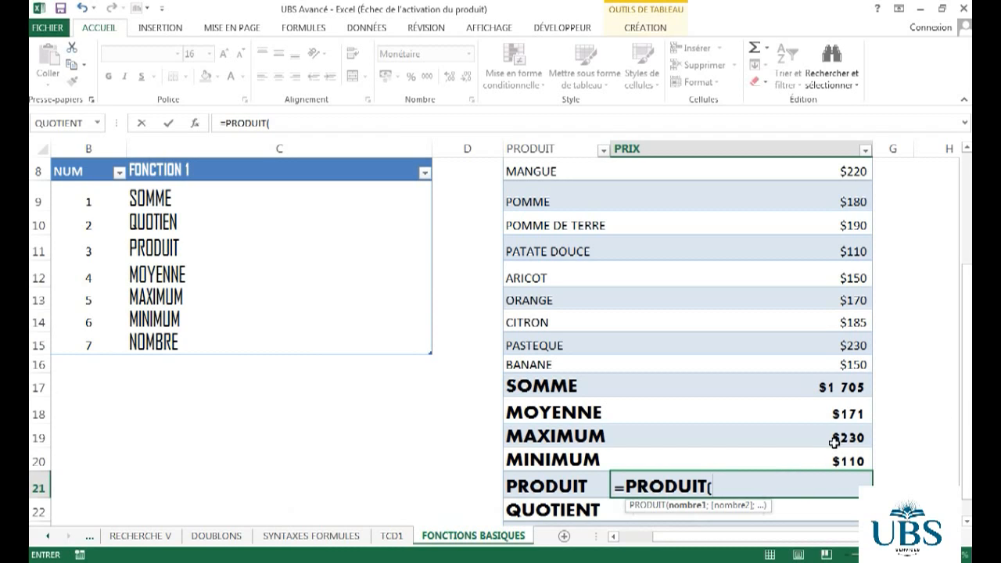
{"action": "left_click_drag", "start_coordinate": [840, 439], "coordinate": [842, 460]}
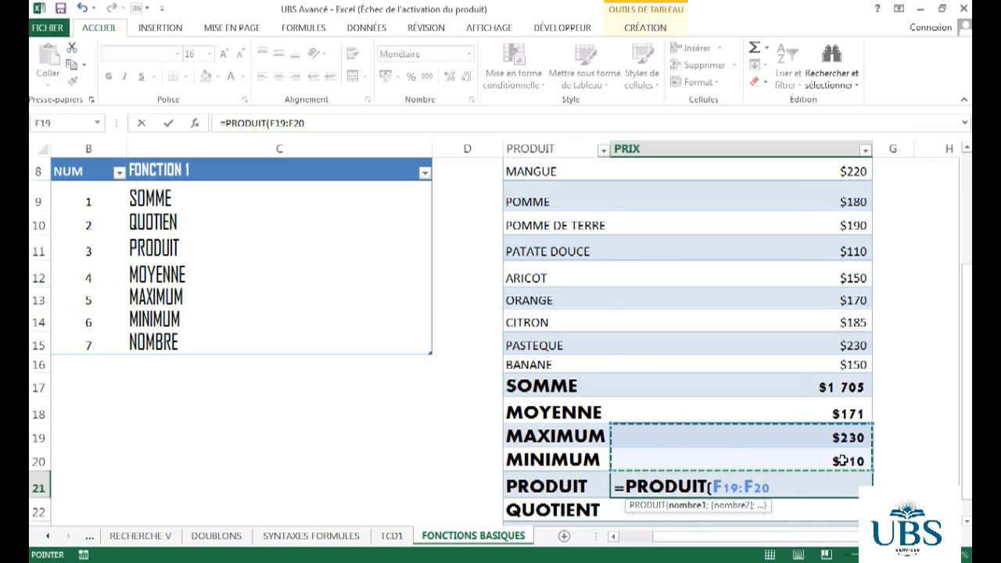
{"action": "type", "text": ")"}
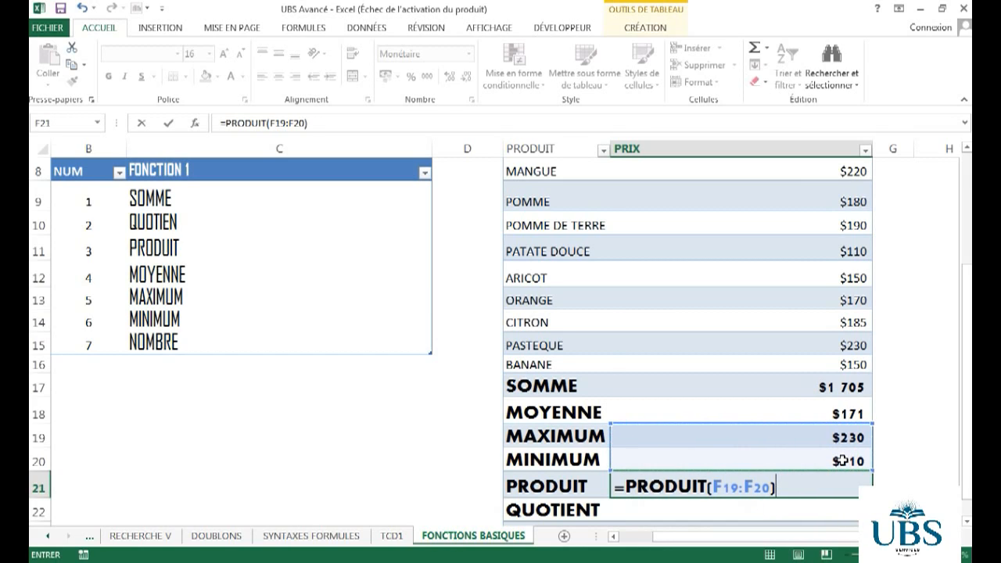
{"action": "key", "text": "Return"}
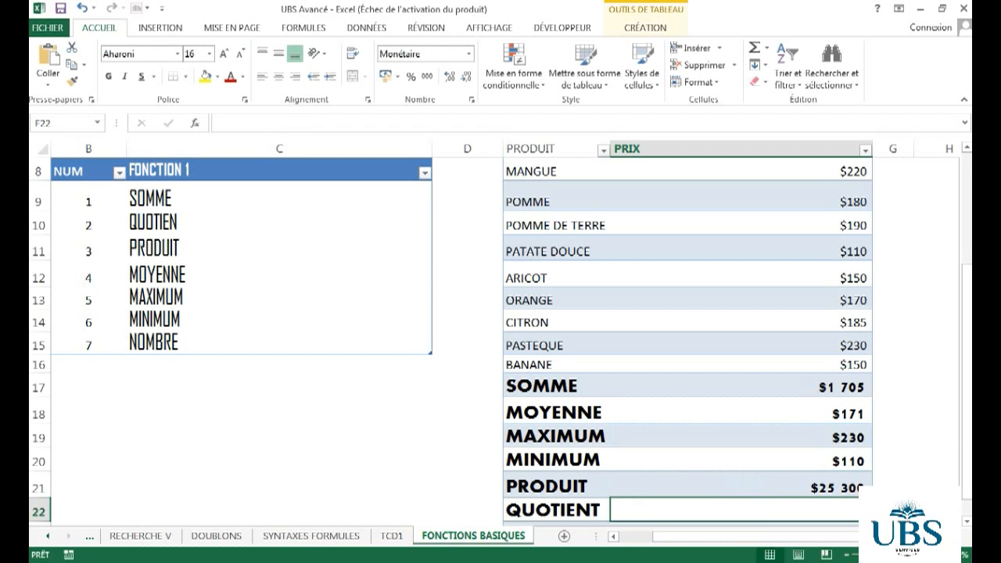
Enter a QUOTIENT formula dividing F17 by F18 in cell F22 of the QUOTIENT row, and check the formula.
{"action": "left_click_drag", "start_coordinate": [968, 415], "coordinate": [969, 431]}
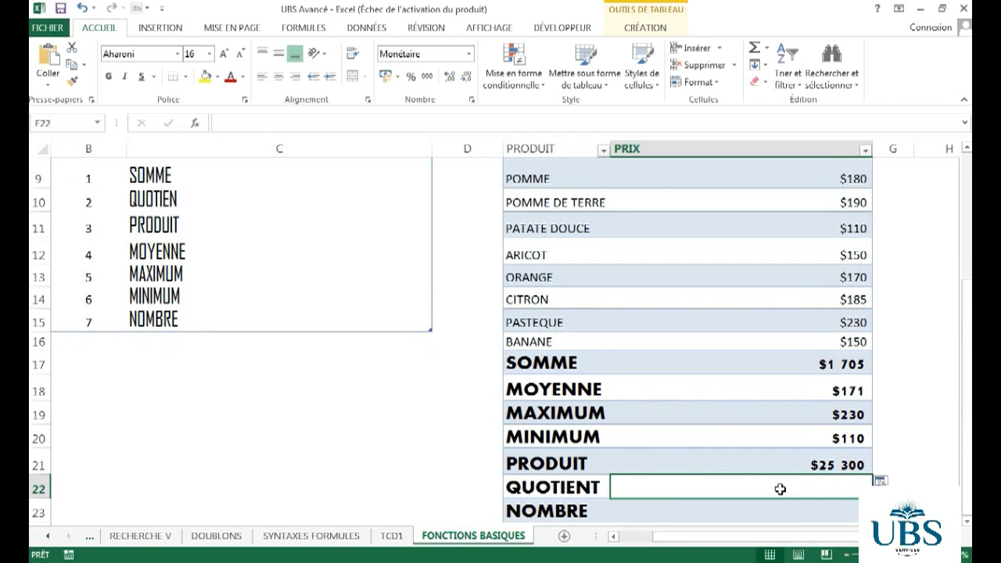
{"action": "type", "text": "=AU"}
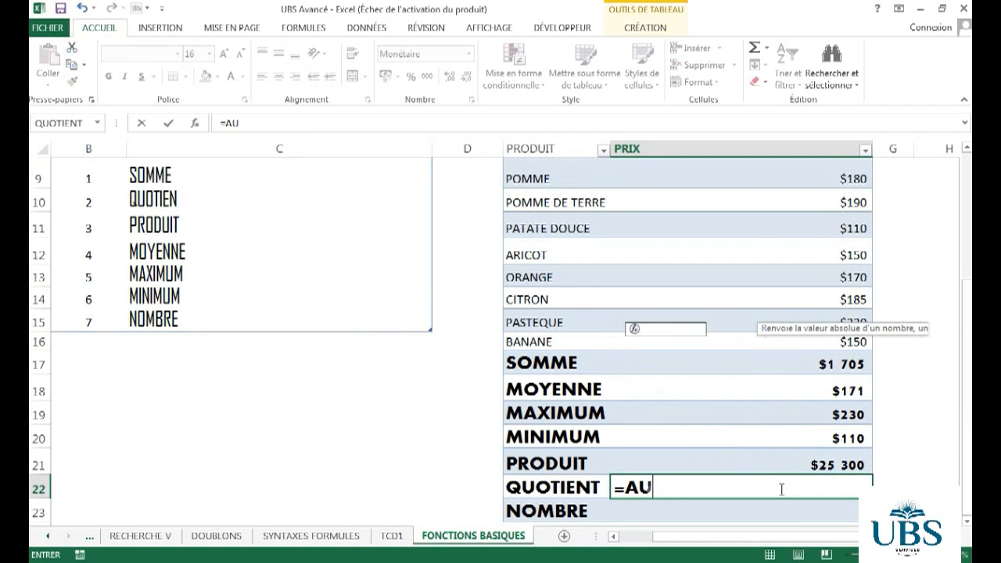
{"action": "key", "text": "BackSpace"}
{"action": "type", "text": "Q"}
{"action": "key", "text": "BackSpace"}
{"action": "key", "text": "BackSpace"}
{"action": "type", "text": "QUOT"}
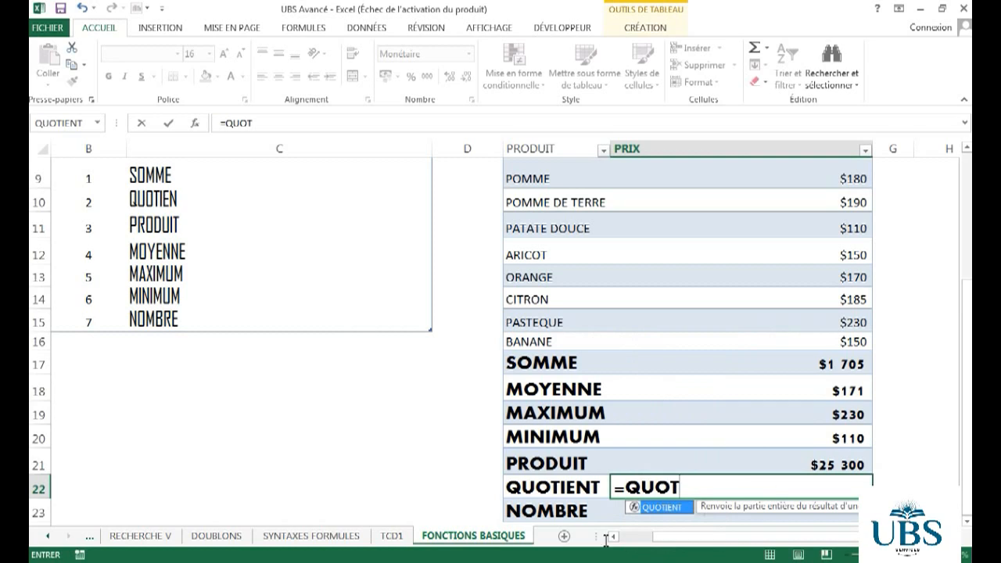
{"action": "double_click", "coordinate": [678, 508]}
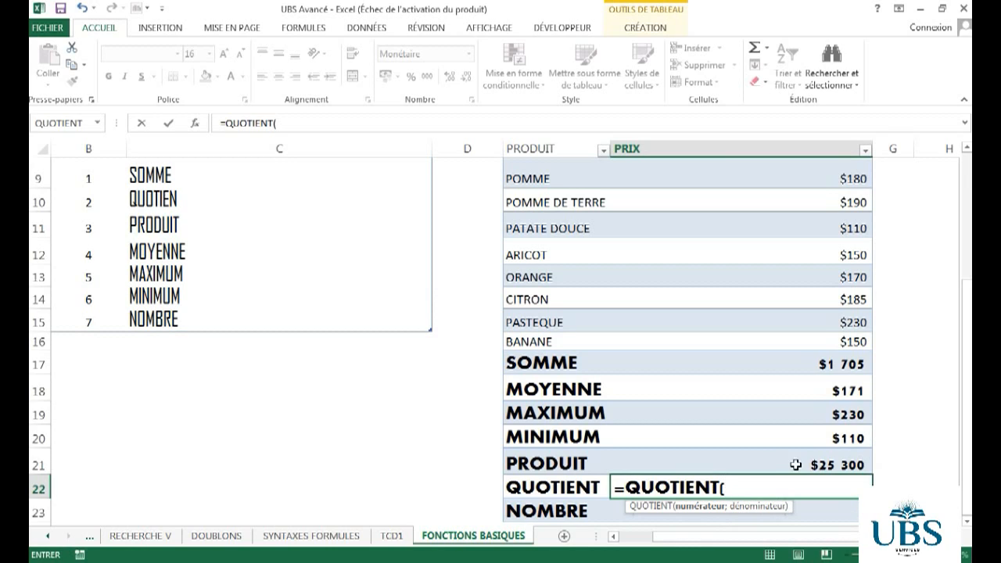
{"action": "left_click", "coordinate": [842, 364]}
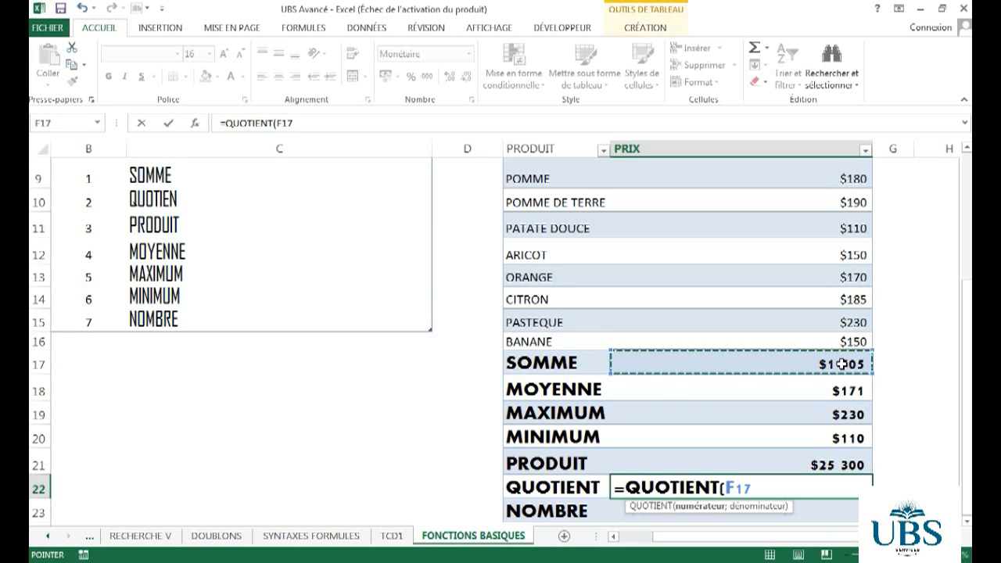
{"action": "type", "text": ";"}
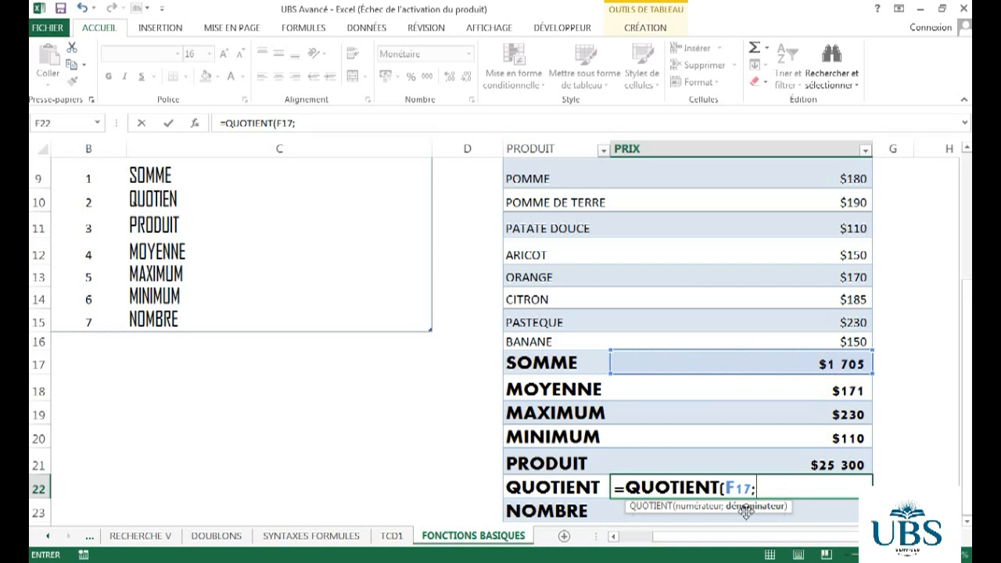
{"action": "left_click", "coordinate": [845, 390]}
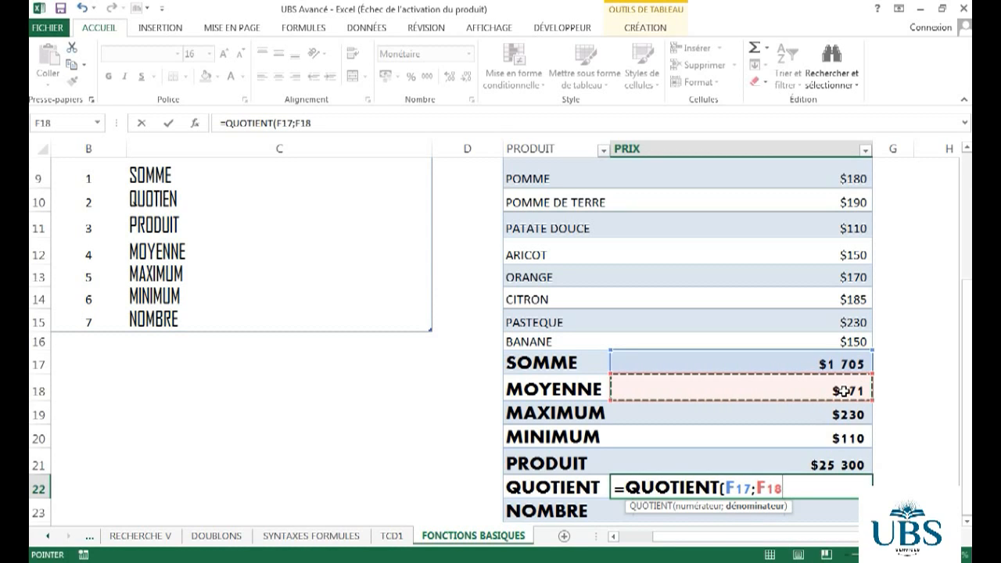
{"action": "type", "text": ")"}
{"action": "key", "text": "Return"}
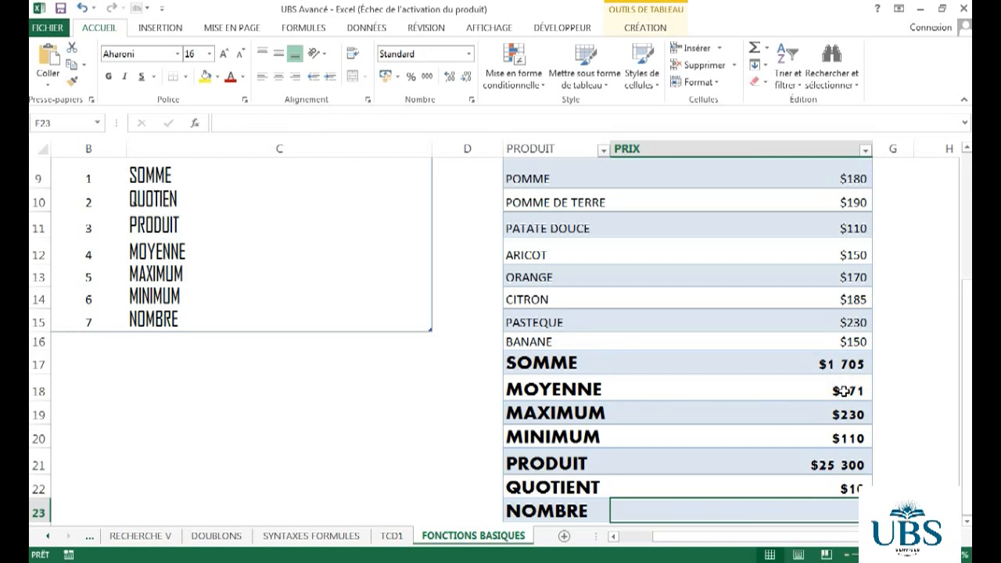
{"action": "left_click", "coordinate": [847, 489]}
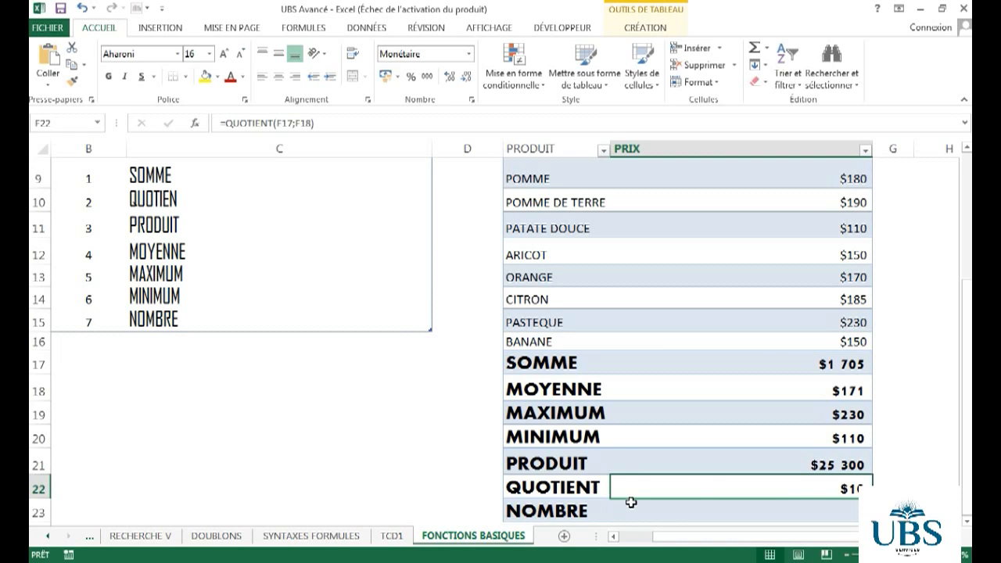
{"action": "left_click", "coordinate": [579, 488]}
{"action": "left_click", "coordinate": [681, 493]}
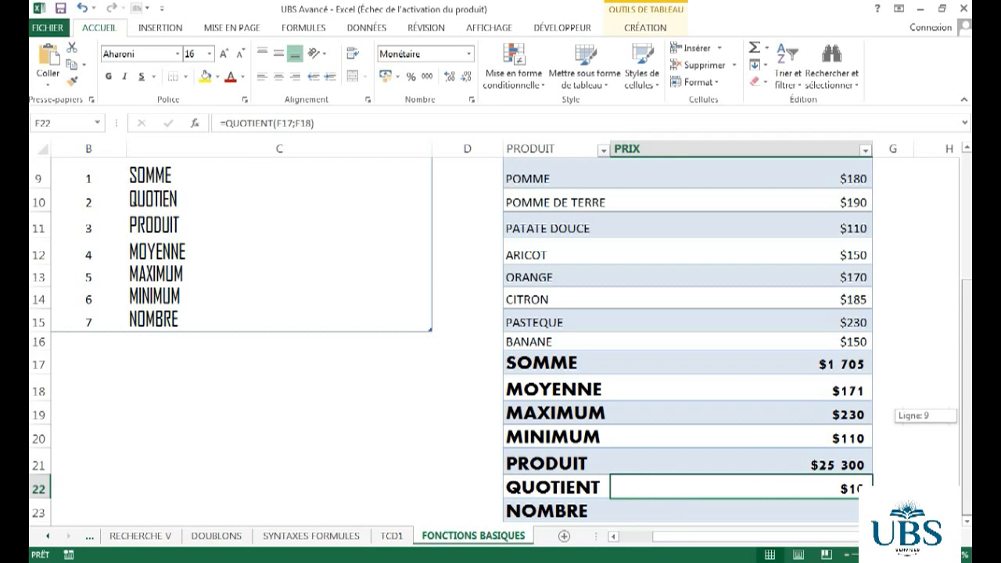
Increase the number of decimal places shown for the quotient in cell F22.
{"action": "left_click", "coordinate": [799, 516]}
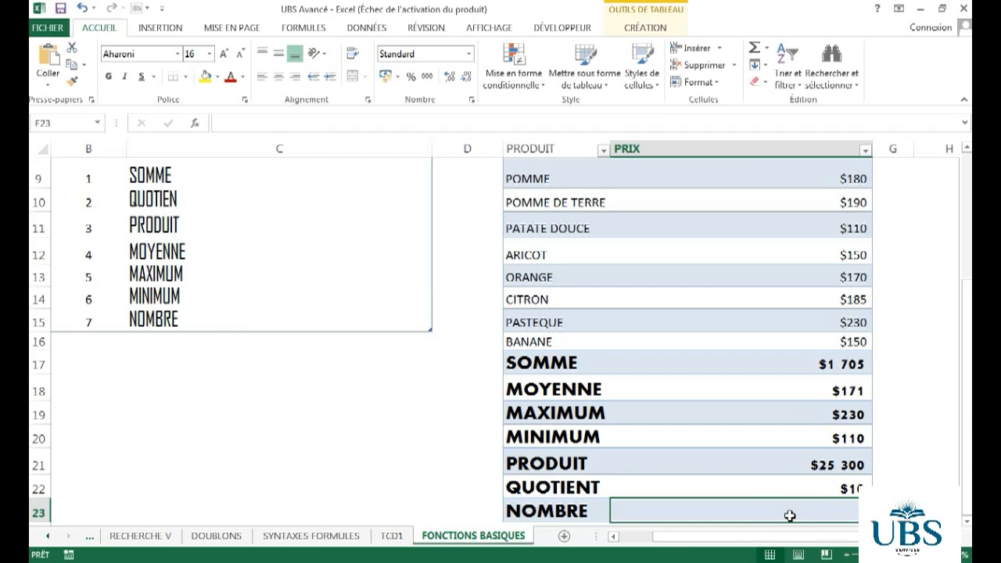
{"action": "left_click", "coordinate": [813, 493]}
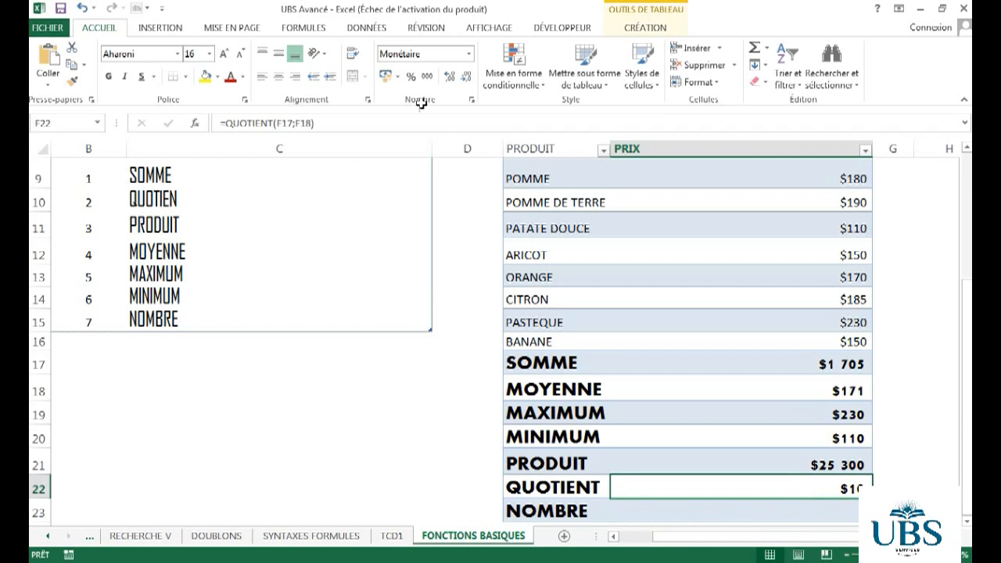
{"action": "left_click", "coordinate": [450, 77]}
{"action": "left_click", "coordinate": [450, 76]}
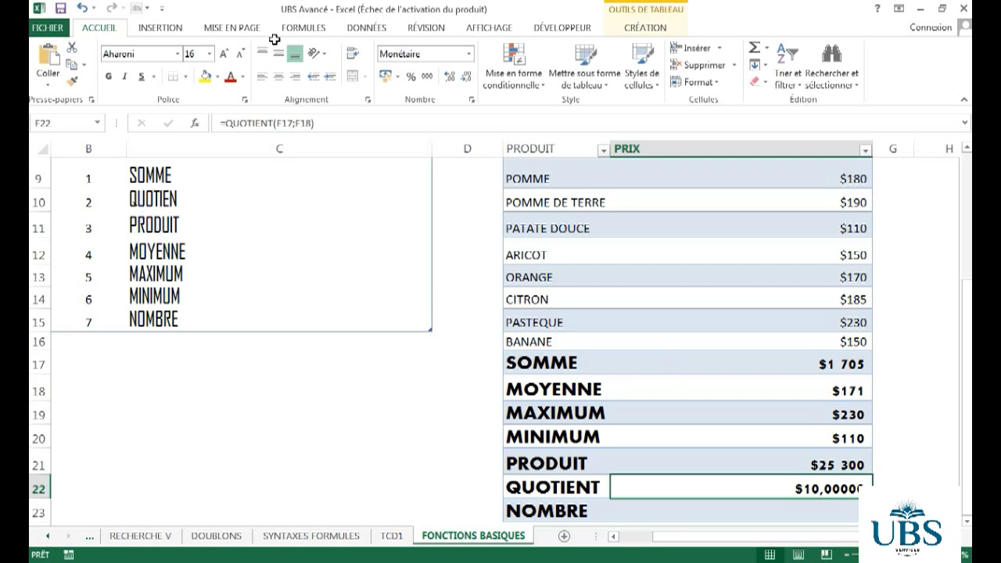
{"action": "left_click", "coordinate": [446, 75]}
{"action": "left_click", "coordinate": [447, 75]}
{"action": "left_click", "coordinate": [447, 75]}
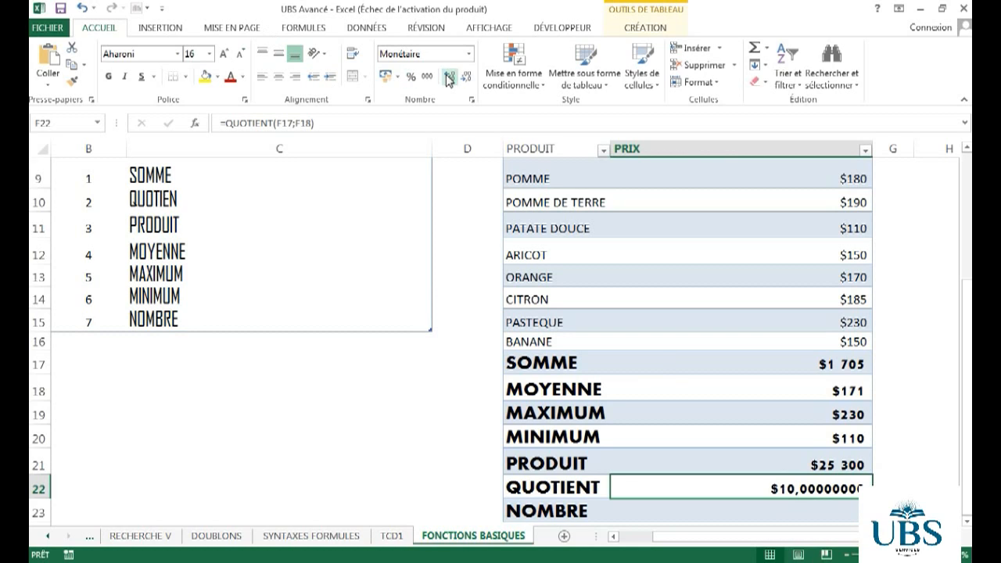
Remove all the added decimal places from the quotient in F22 so it shows a whole amount.
{"action": "left_click", "coordinate": [469, 78]}
{"action": "left_click", "coordinate": [469, 77]}
{"action": "left_click", "coordinate": [468, 77]}
{"action": "left_click", "coordinate": [469, 78]}
{"action": "left_click", "coordinate": [469, 78]}
{"action": "left_click", "coordinate": [469, 78]}
{"action": "left_click", "coordinate": [469, 78]}
{"action": "left_click", "coordinate": [469, 79]}
Enter an NB formula over the price range F7:F16 in cell F23 of the NOMBRE row, and check the formula.
{"action": "left_click", "coordinate": [782, 512]}
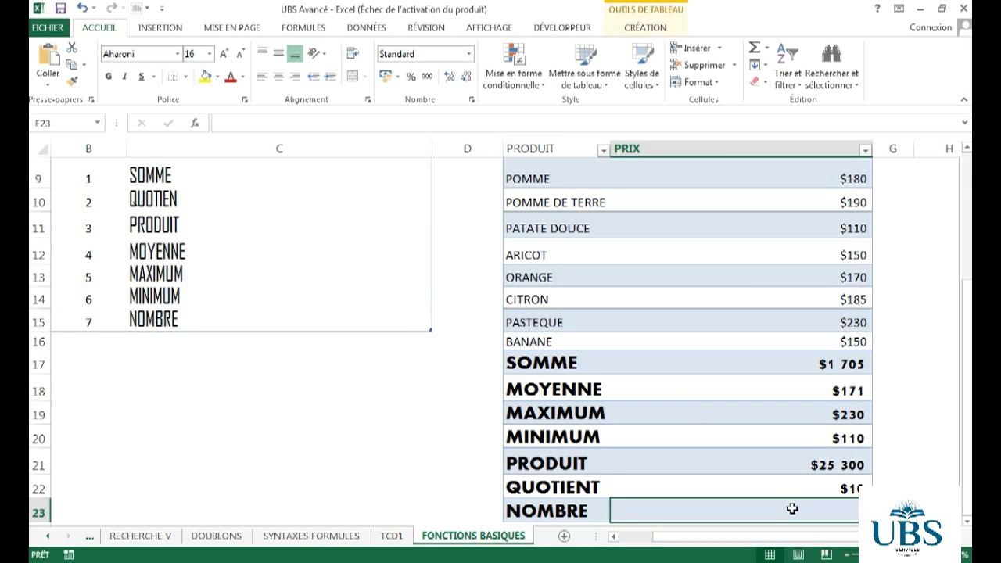
{"action": "type", "text": "="}
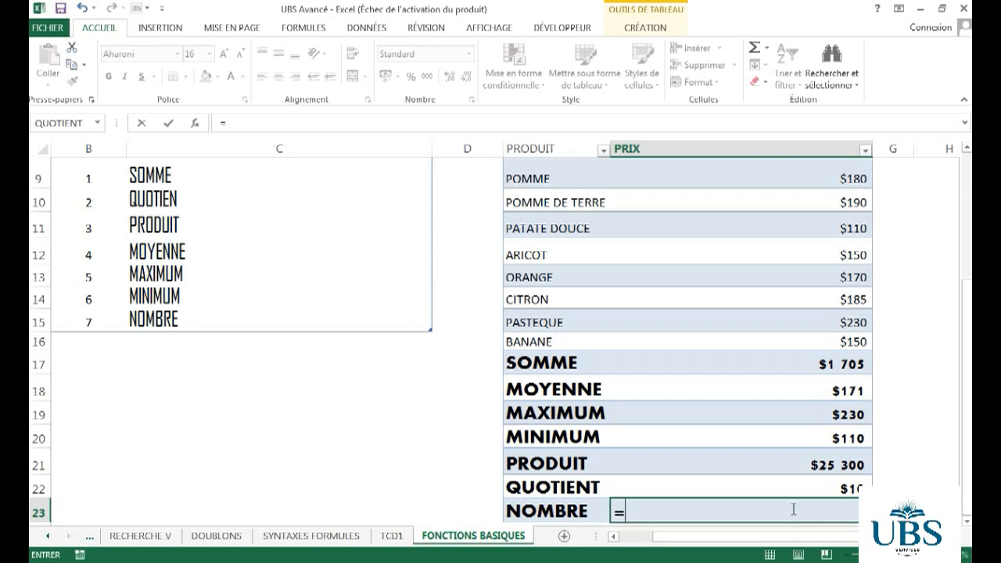
{"action": "type", "text": "NB"}
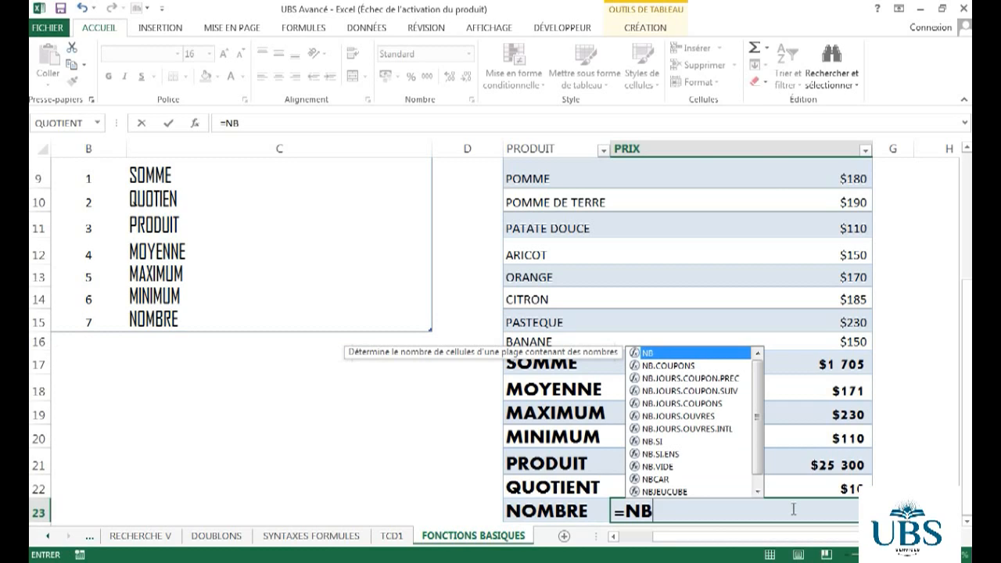
{"action": "type", "text": "("}
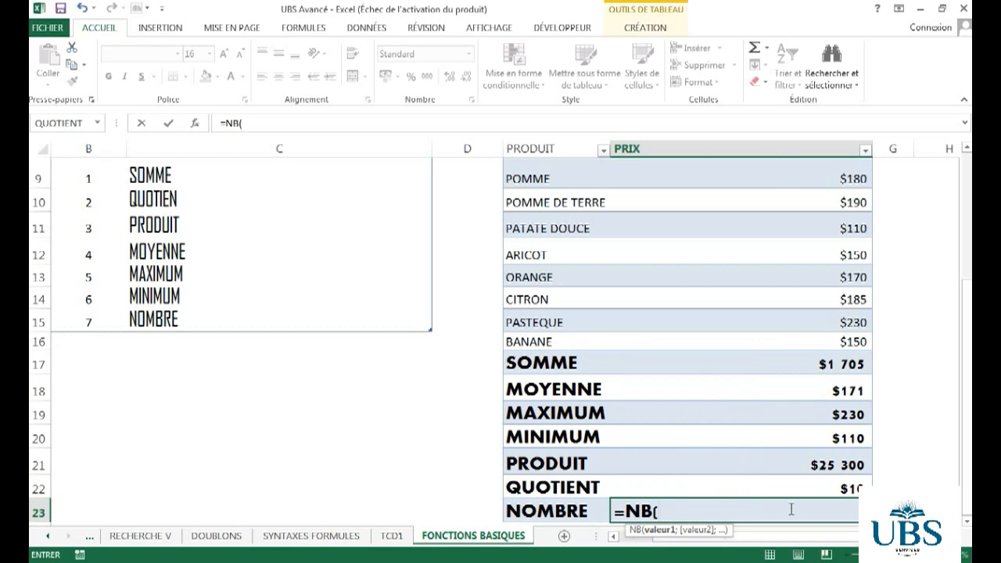
{"action": "scroll", "coordinate": [813, 261], "scroll_direction": "up", "scroll_amount": 2}
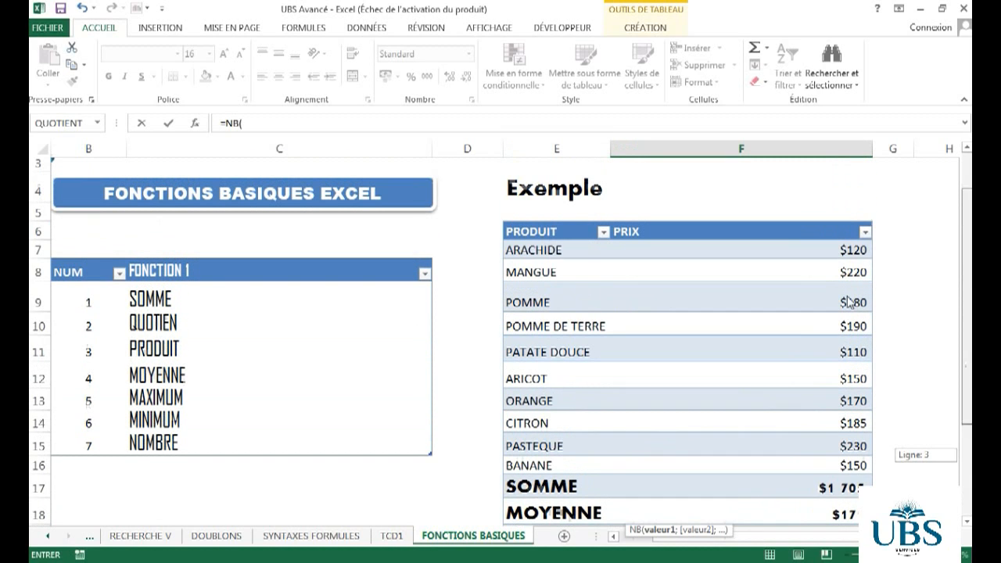
{"action": "left_click_drag", "start_coordinate": [814, 261], "coordinate": [819, 475]}
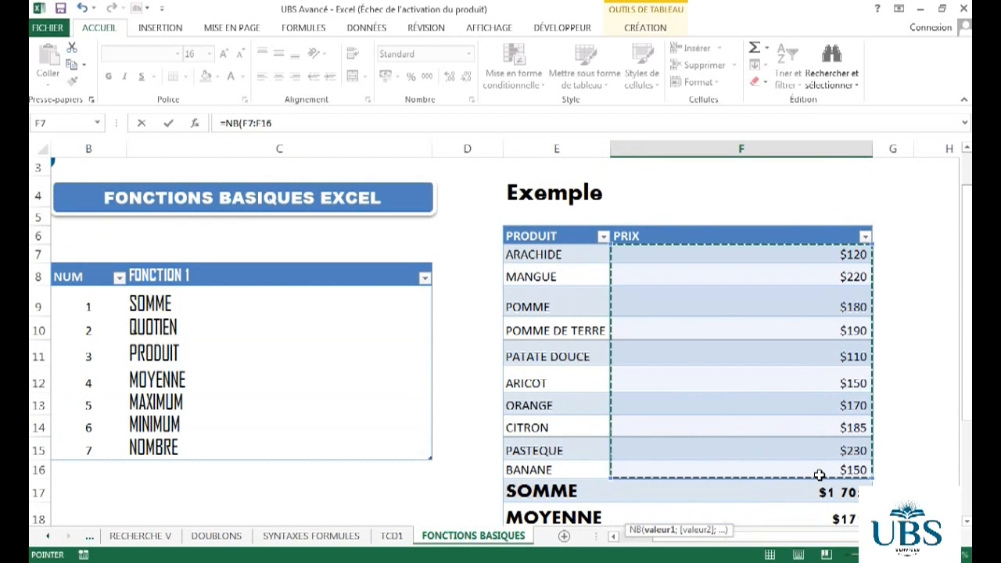
{"action": "key", "text": "Return"}
{"action": "left_click", "coordinate": [836, 485]}
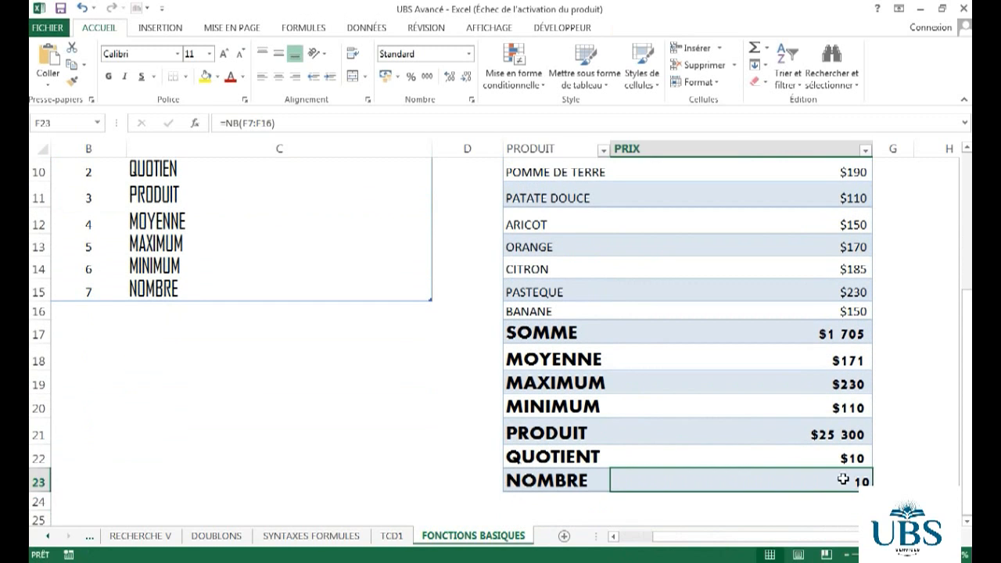
{"action": "left_click", "coordinate": [798, 458]}
{"action": "left_click", "coordinate": [795, 475]}
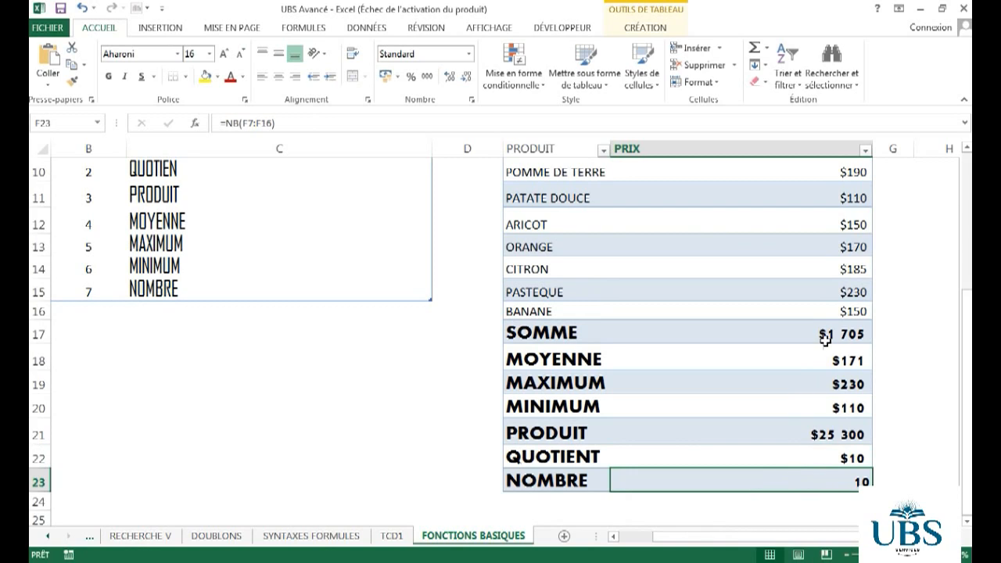
Clear the ARICOT price in F12 to test the NOMBRE count in F23, and re-enter the price as 150.
{"action": "left_click", "coordinate": [851, 225]}
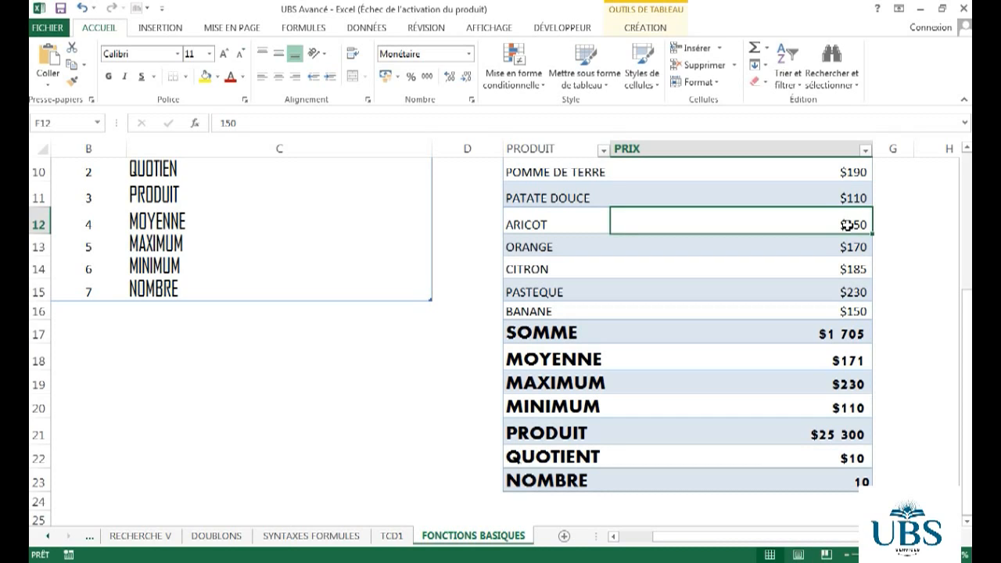
{"action": "key", "text": "Delete"}
{"action": "left_click", "coordinate": [836, 482]}
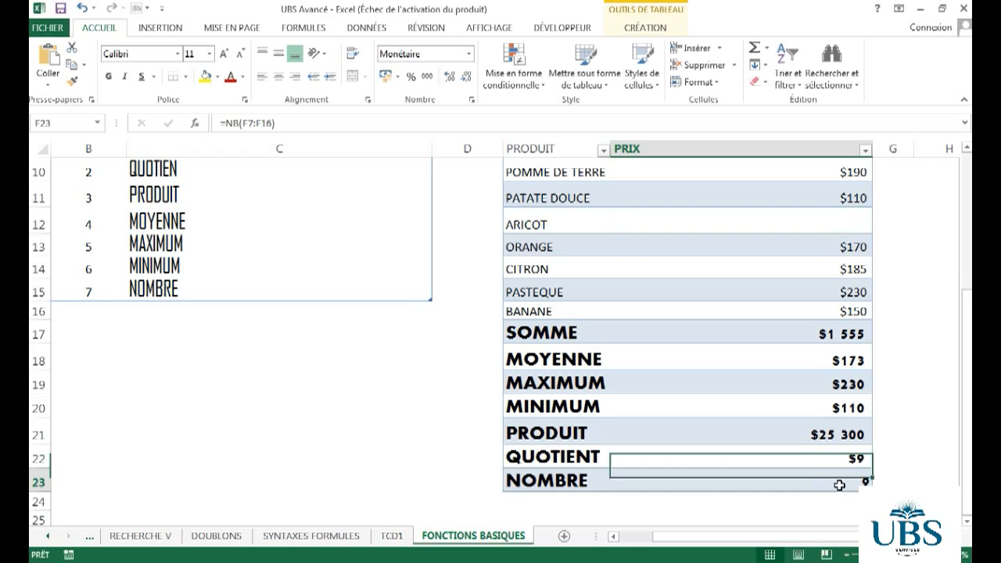
{"action": "left_click", "coordinate": [854, 219]}
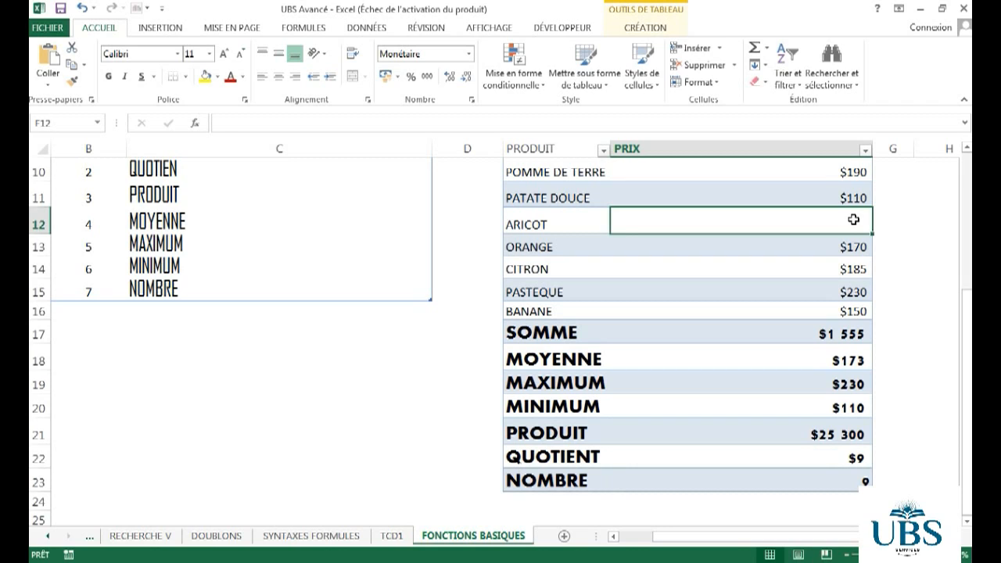
{"action": "type", "text": "150"}
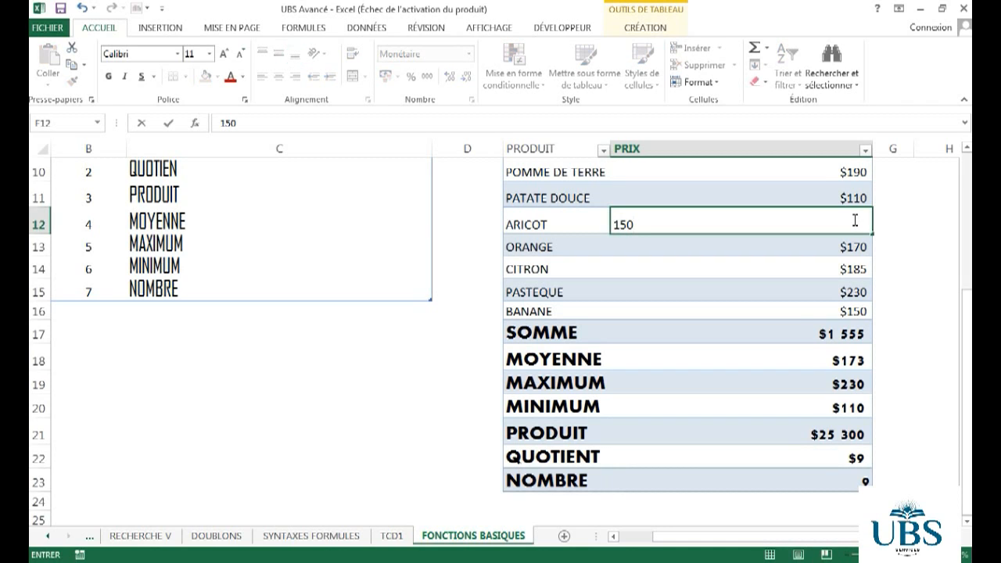
{"action": "key", "text": "Return"}
{"action": "left_click", "coordinate": [827, 191]}
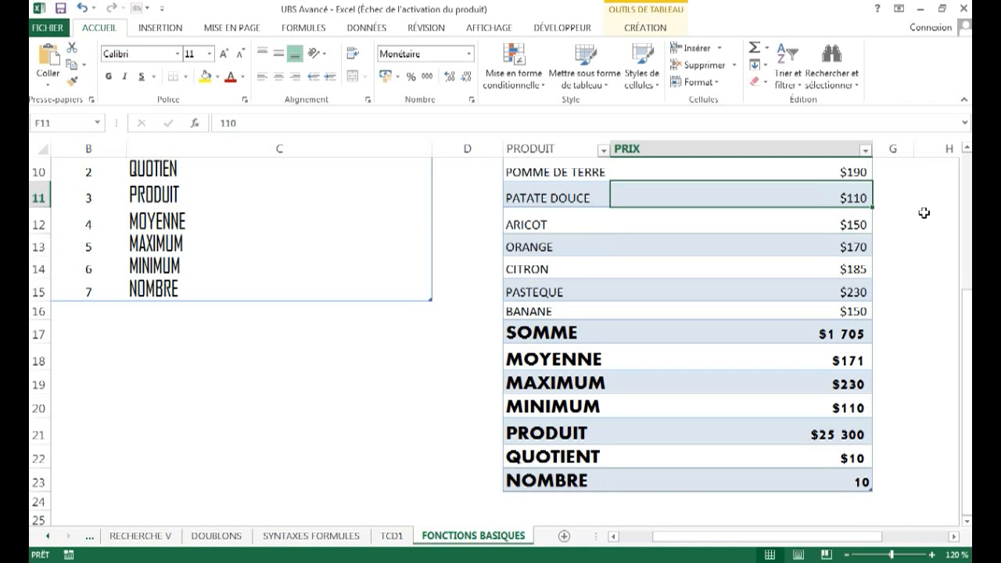
Set the ARICOT price in F12 to 90, and check the MINIMUM formula in F20.
{"action": "left_click_drag", "start_coordinate": [968, 335], "coordinate": [968, 325]}
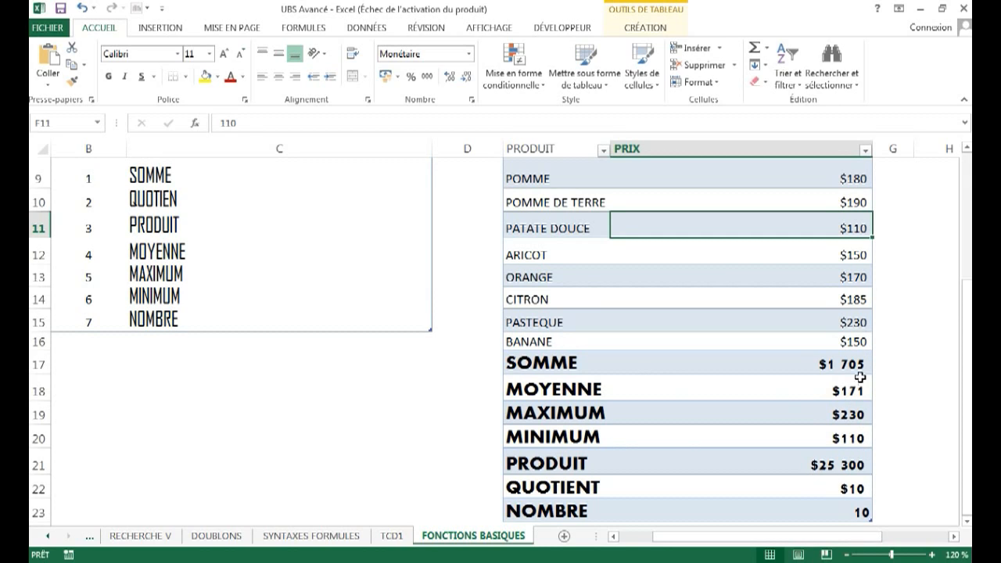
{"action": "left_click", "coordinate": [847, 255]}
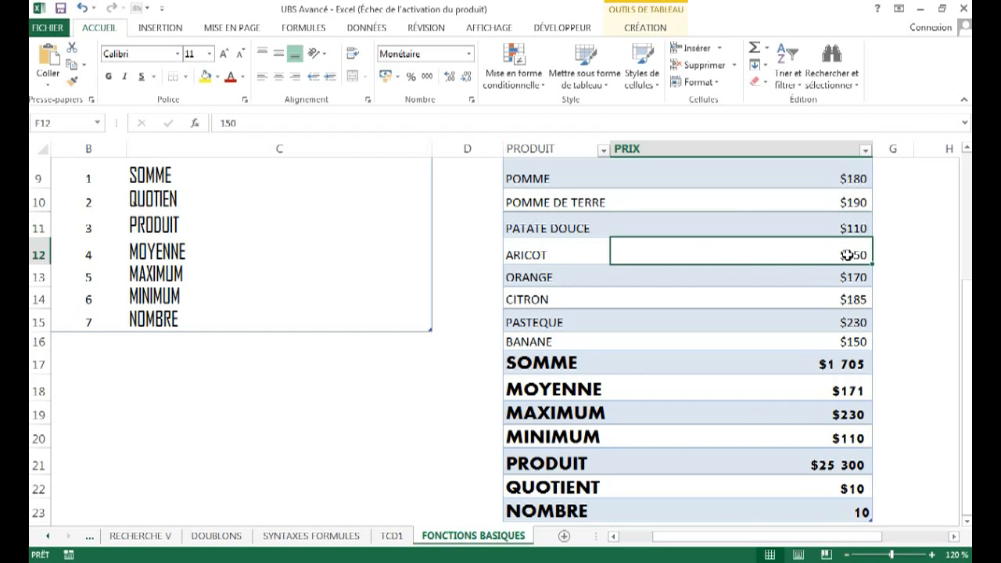
{"action": "type", "text": "90"}
{"action": "key", "text": "Return"}
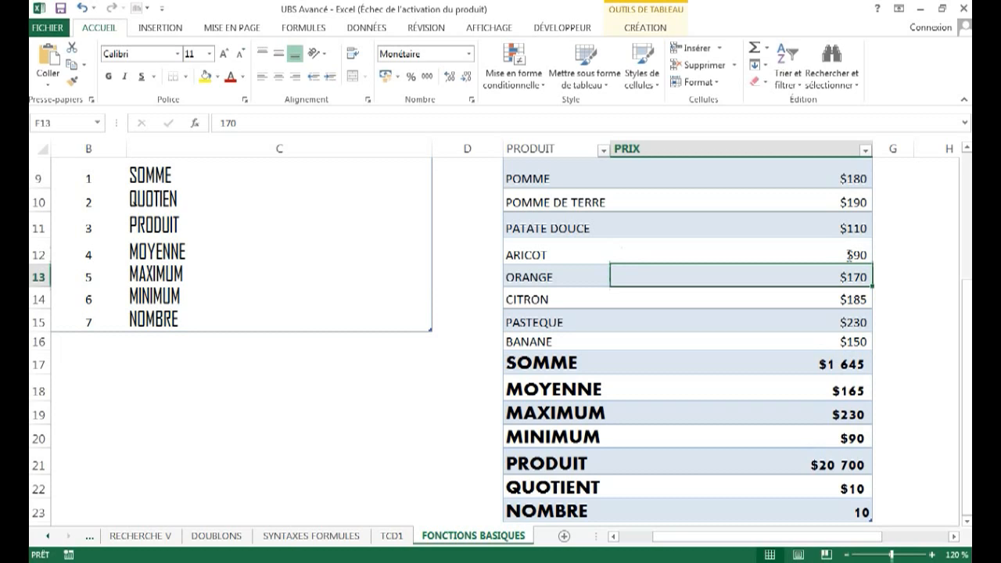
{"action": "left_click", "coordinate": [851, 436]}
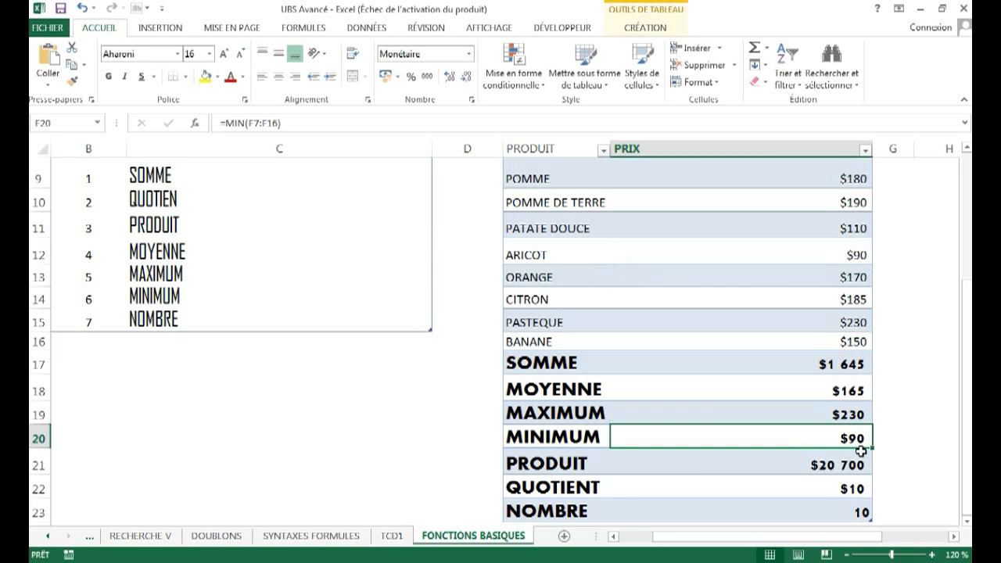